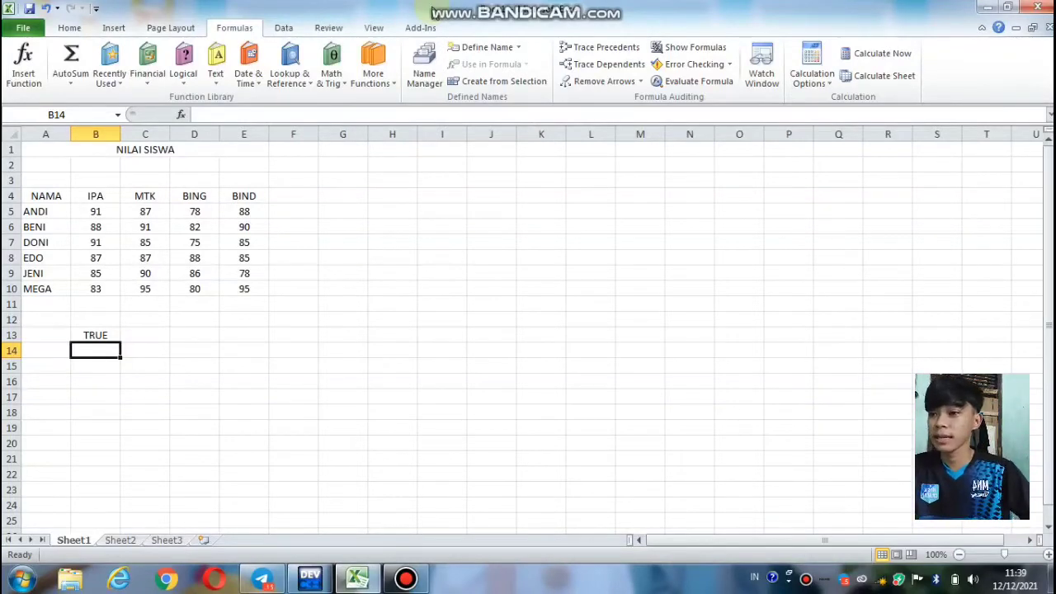
- Clear the contents of cell B13 below the score table
left_click(91, 334)
key("BackSpace")
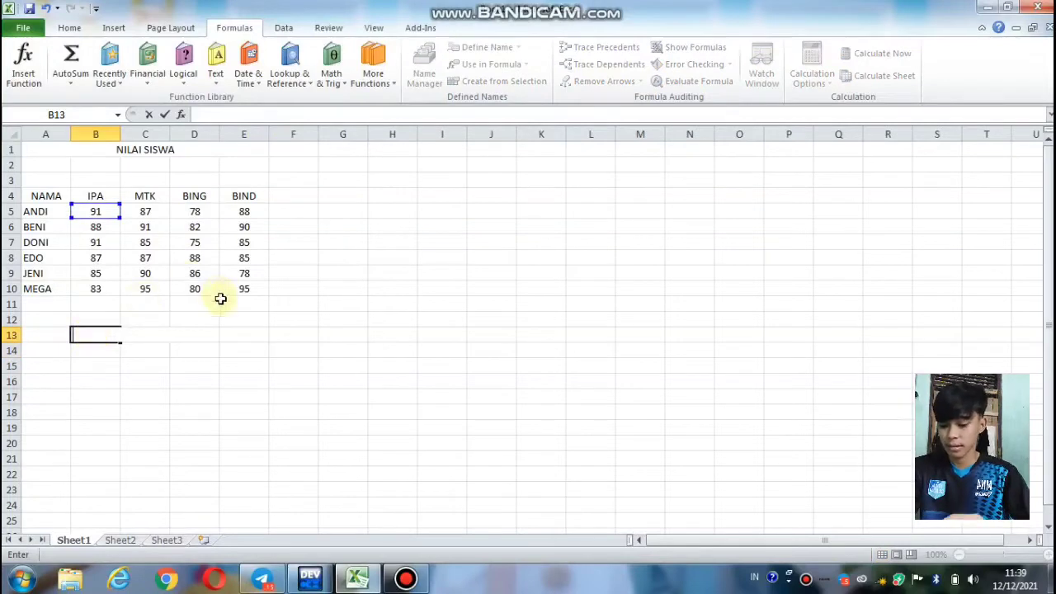
left_click(239, 338)
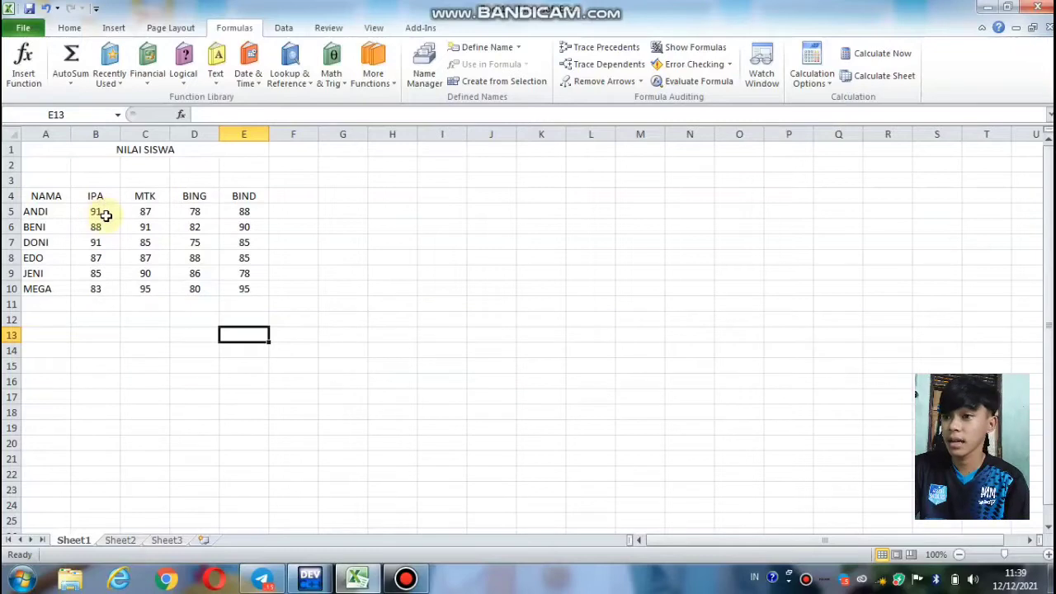
- Begin an IF formula in cell B12 whose logical test starts with B5>
left_click(90, 317)
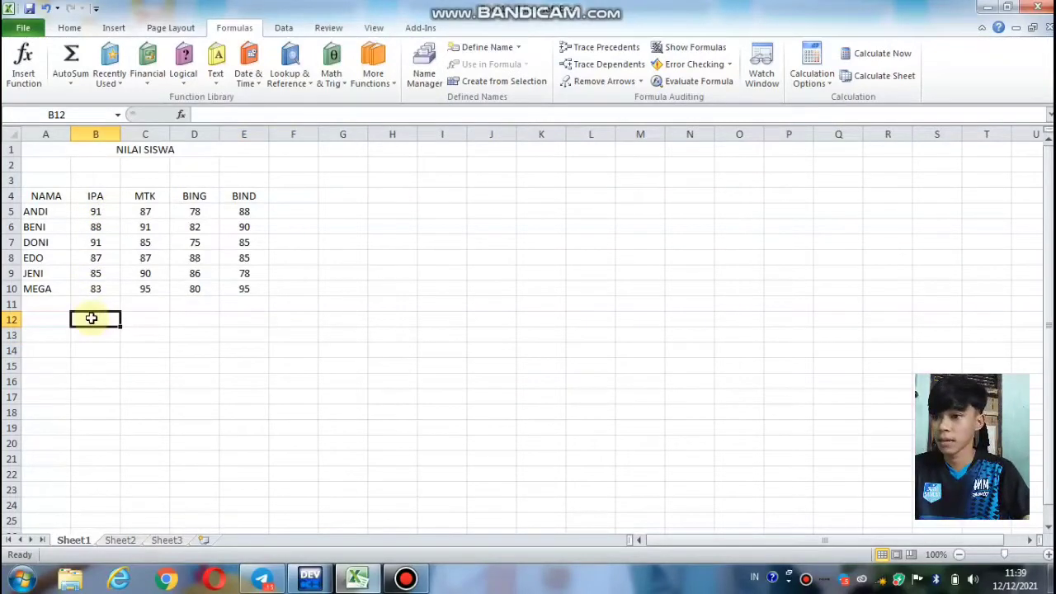
type("=")
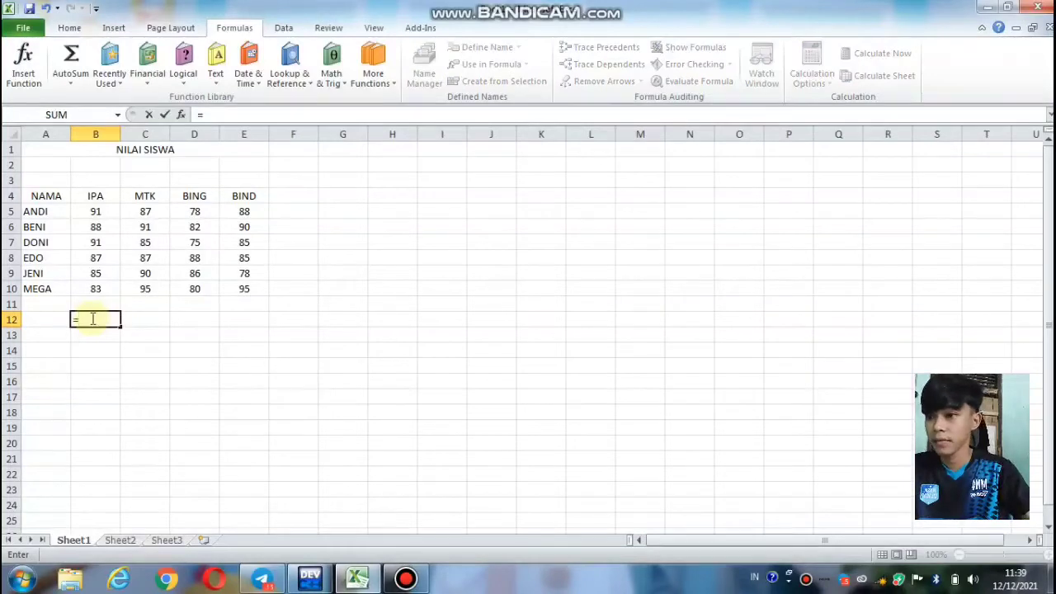
type("IF(")
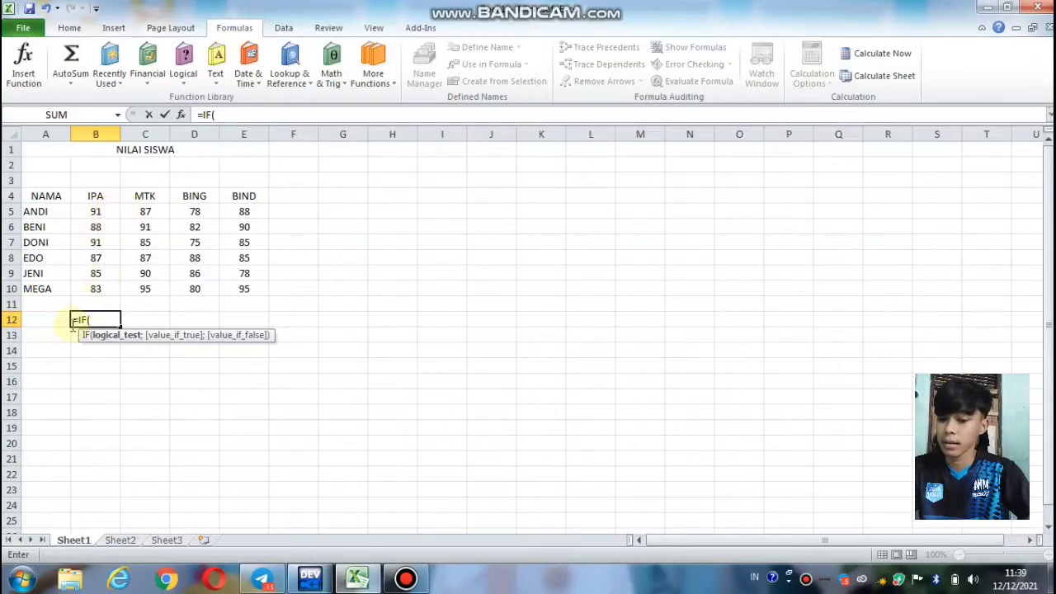
type("B5")
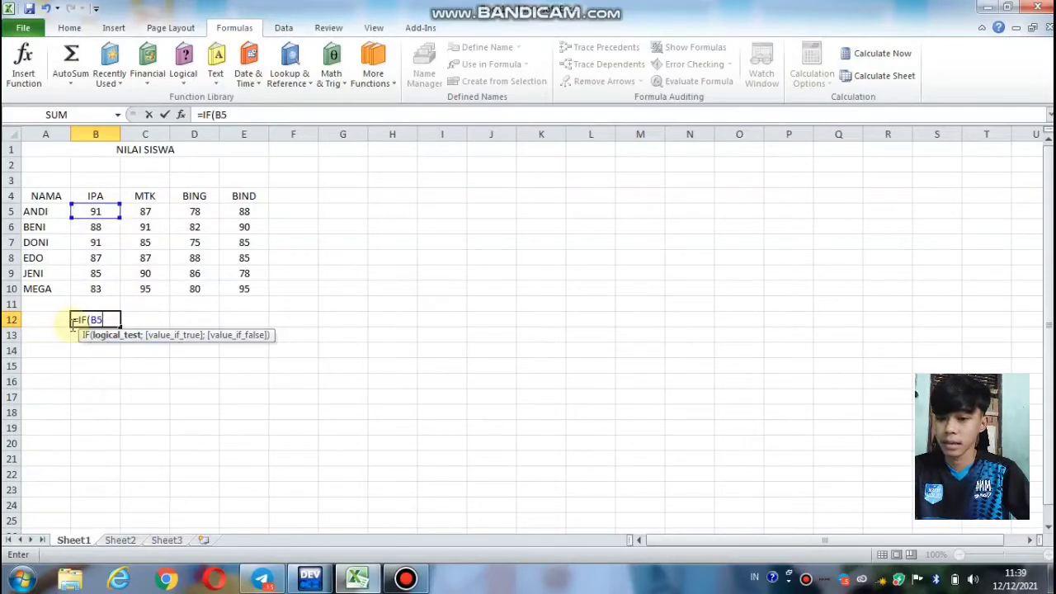
type(">")
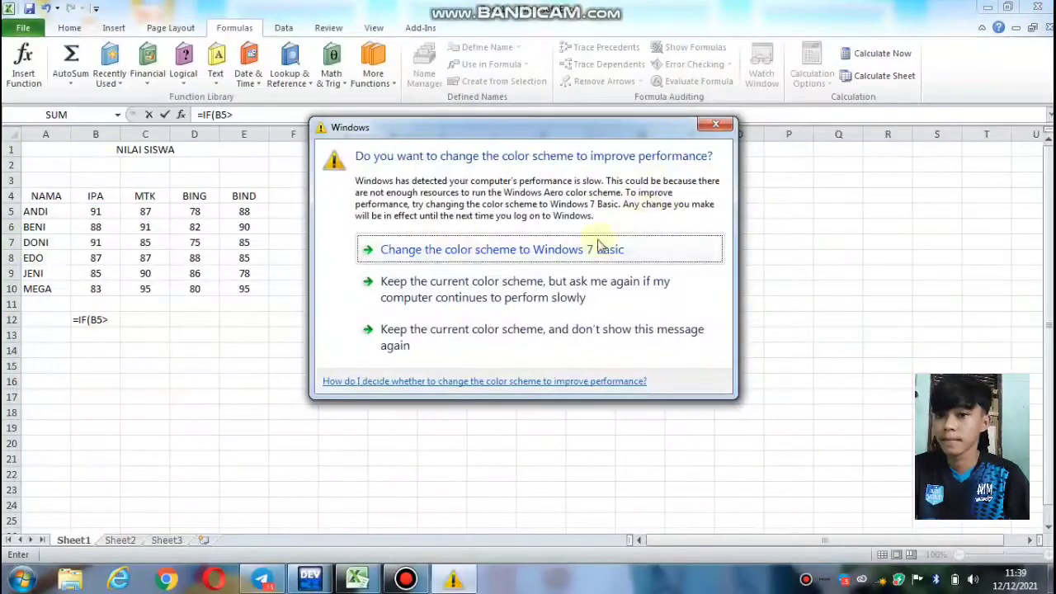
- Change the color scheme to Windows 7 Basic to improve performance
left_click(631, 248)
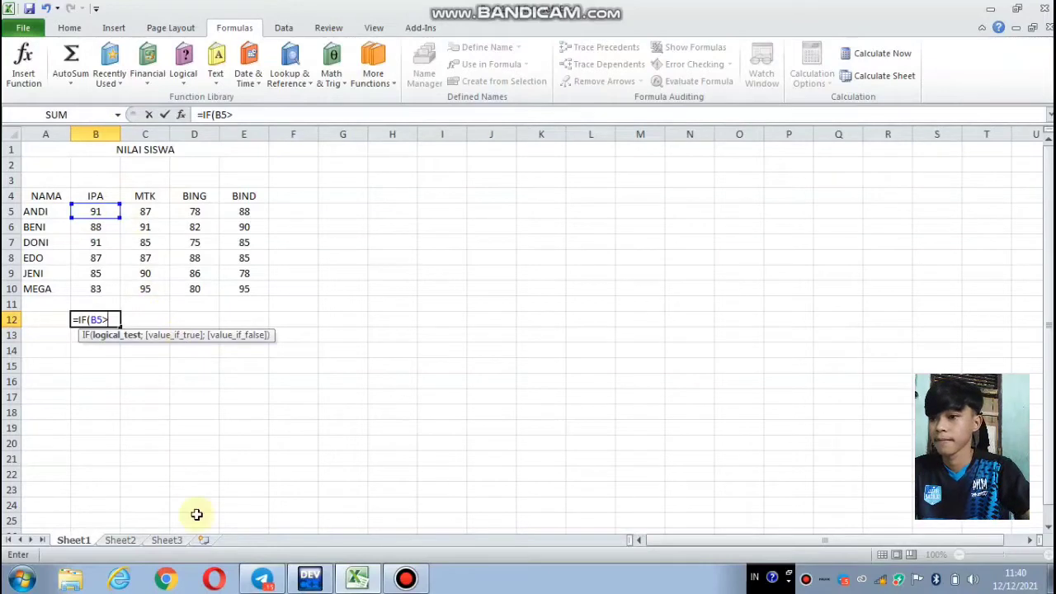
- Complete the IF formula in B12 to test B5>B6, returning "BENAR" if true and "SALAH" if false
type("B6")
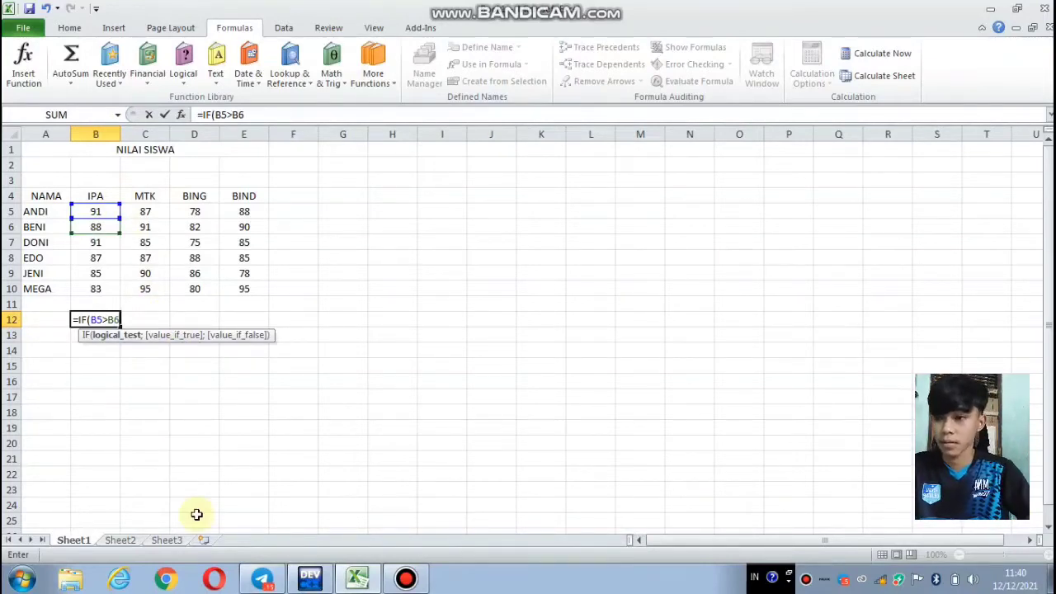
type(";")
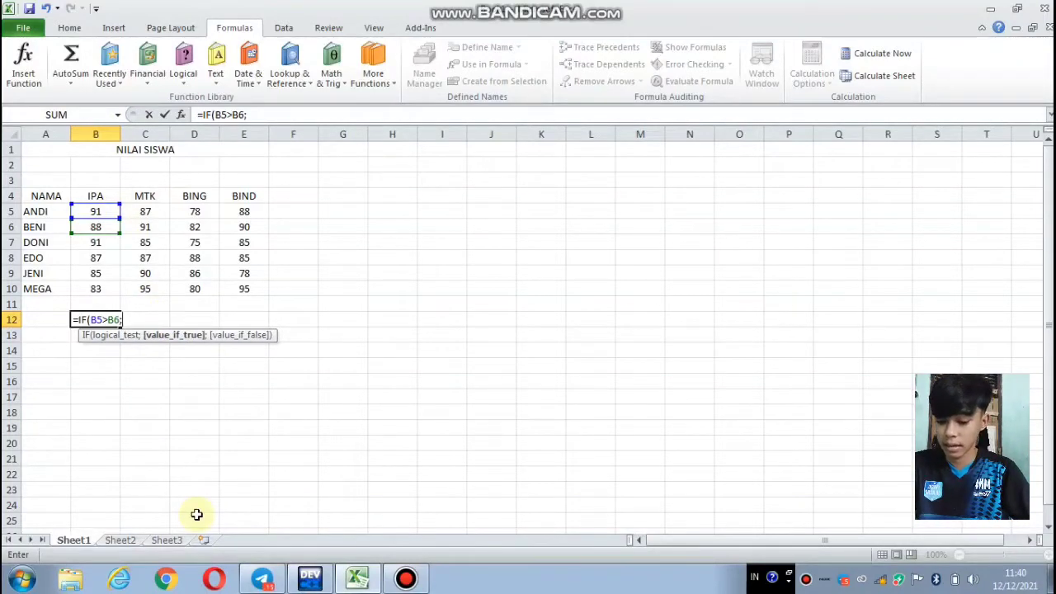
type("\"")
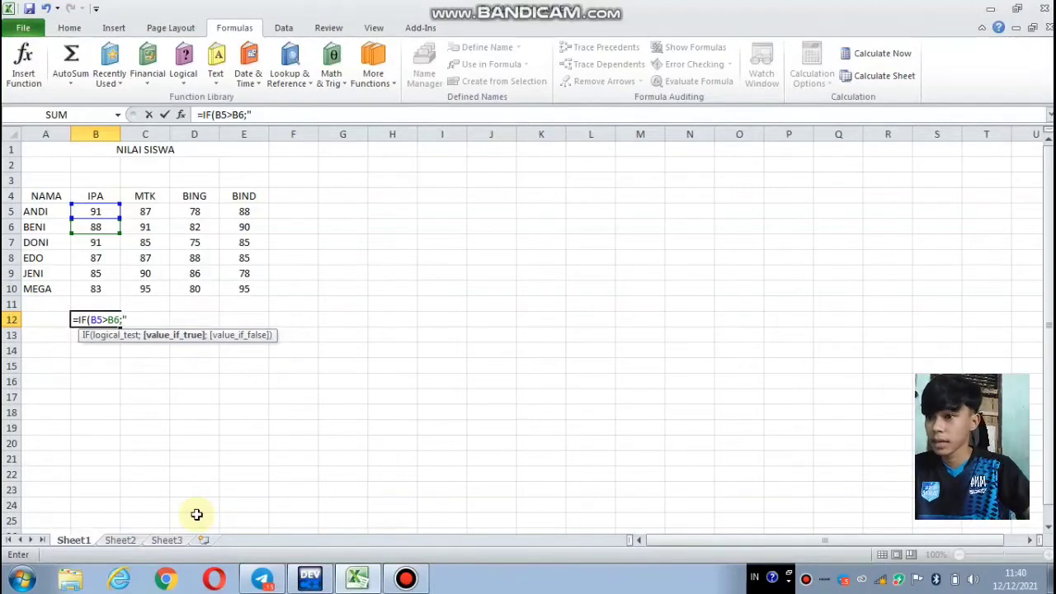
type("BE")
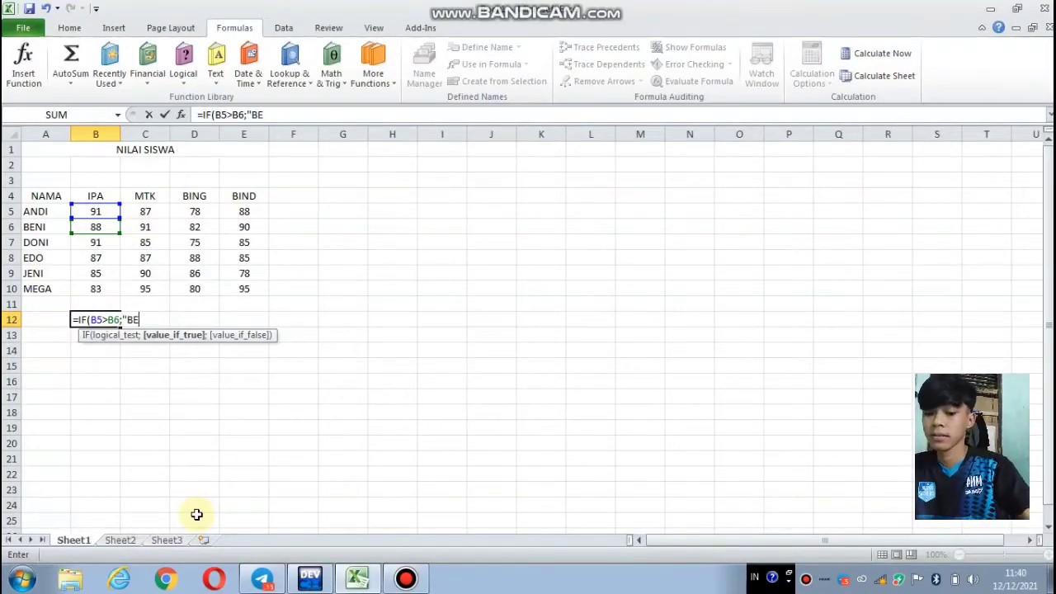
type("NAR\";")
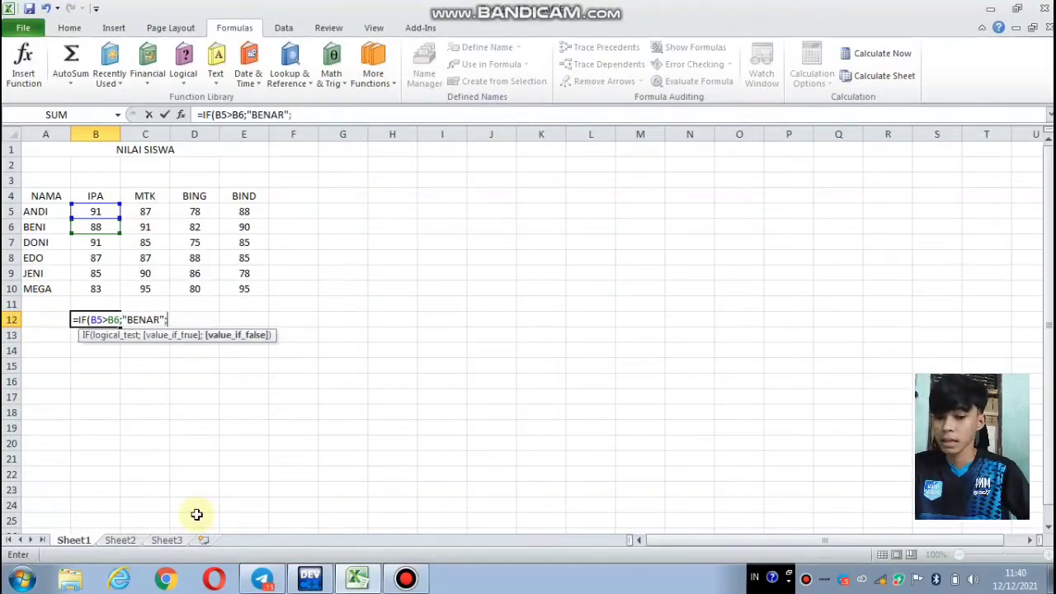
type("\"")
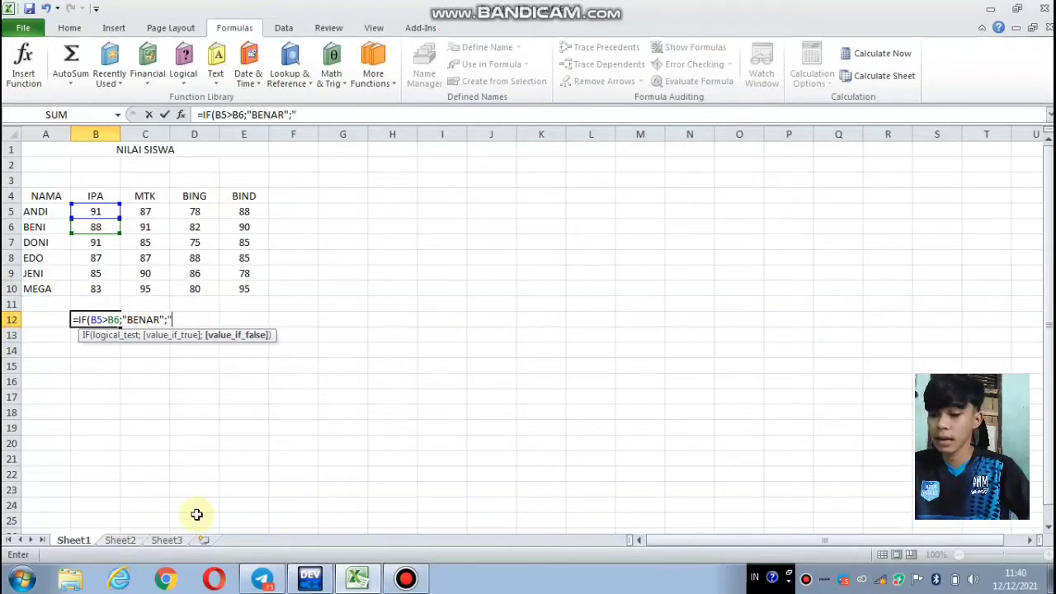
type("SALAH")
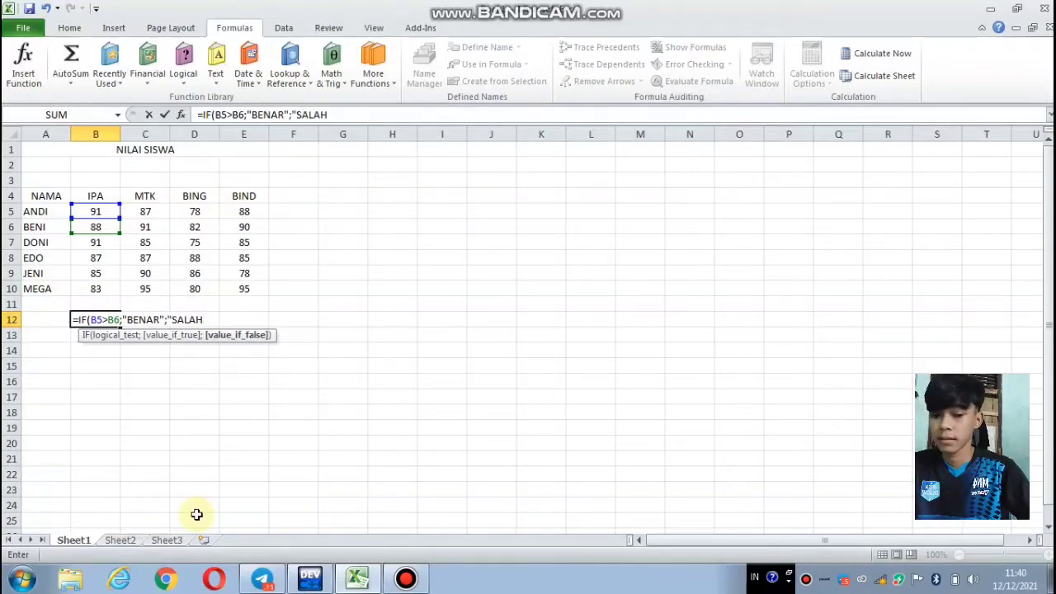
type("\")")
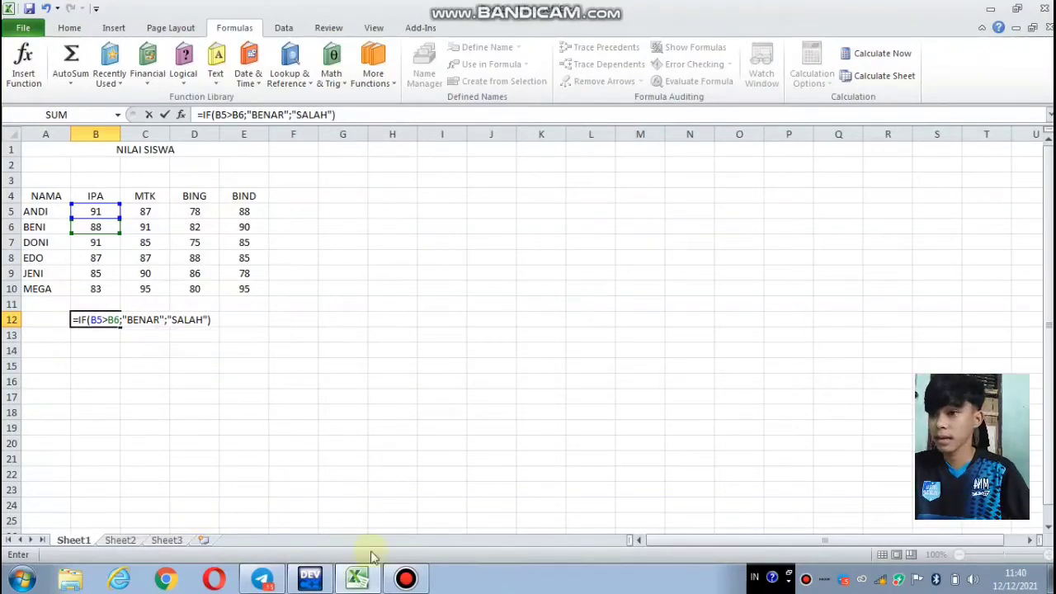
key("Return")
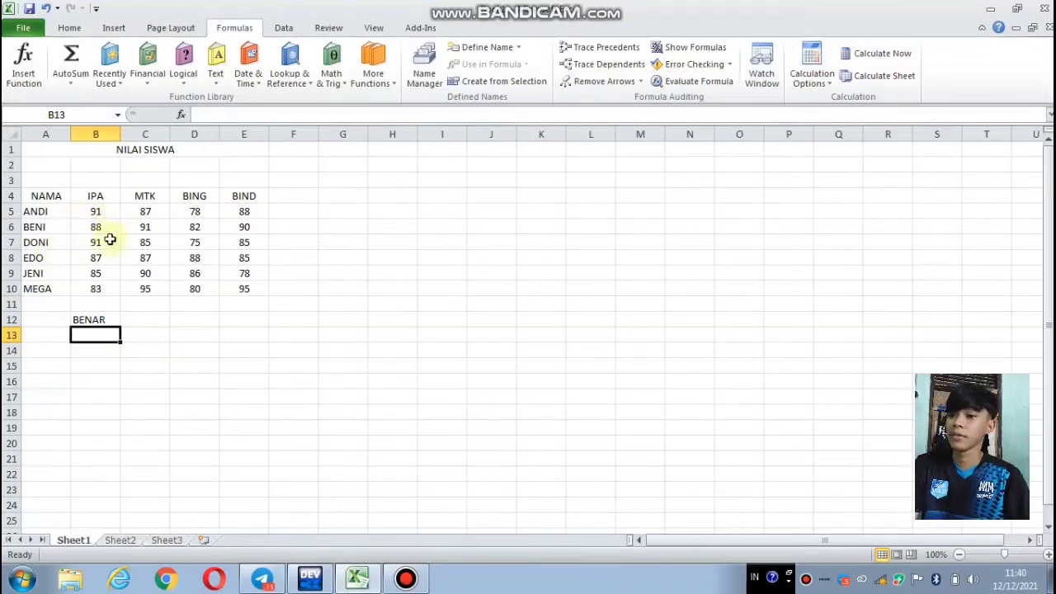
- Clear the IF formula from cell B12
left_click(95, 317)
key("BackSpace")
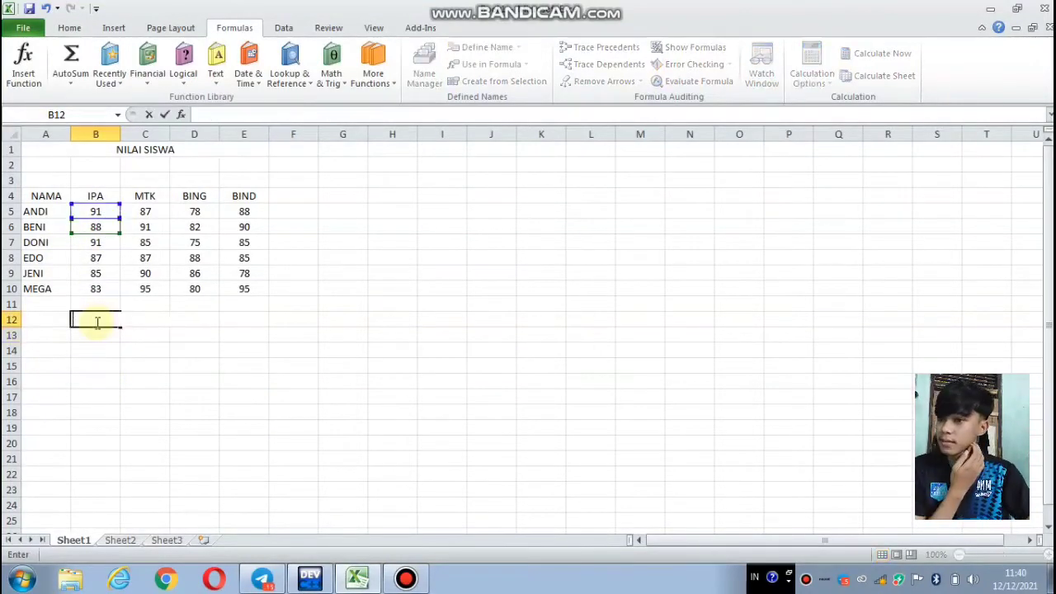
left_click(233, 343)
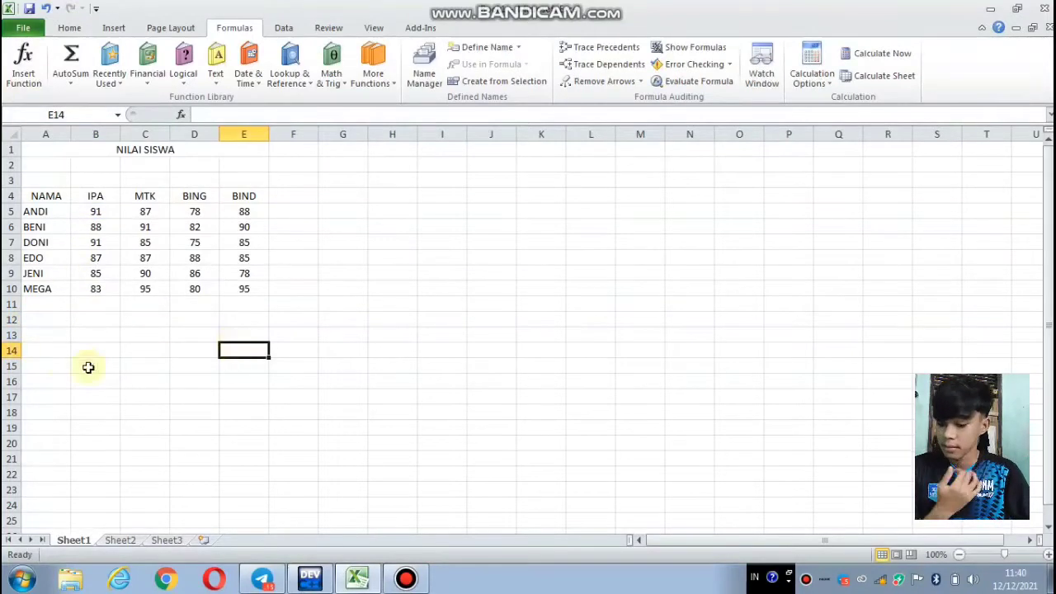
left_click(86, 318)
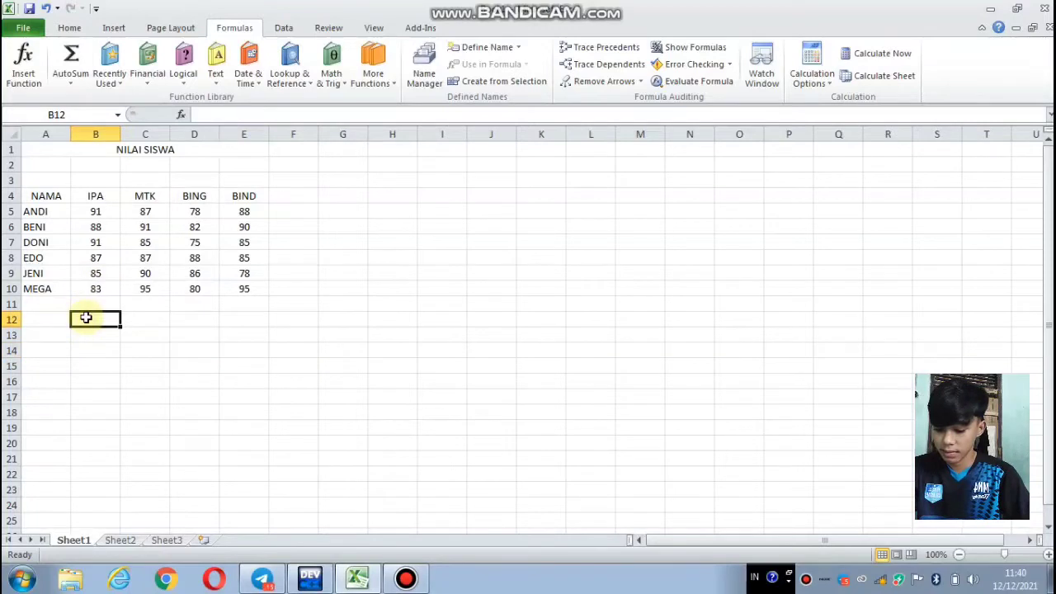
left_click(97, 214)
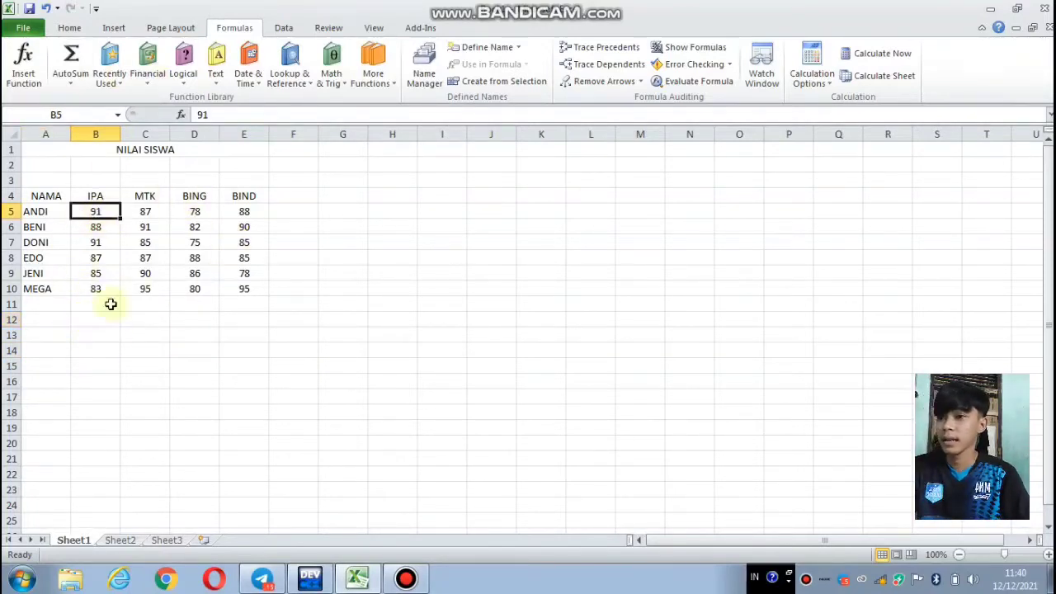
left_click(110, 364)
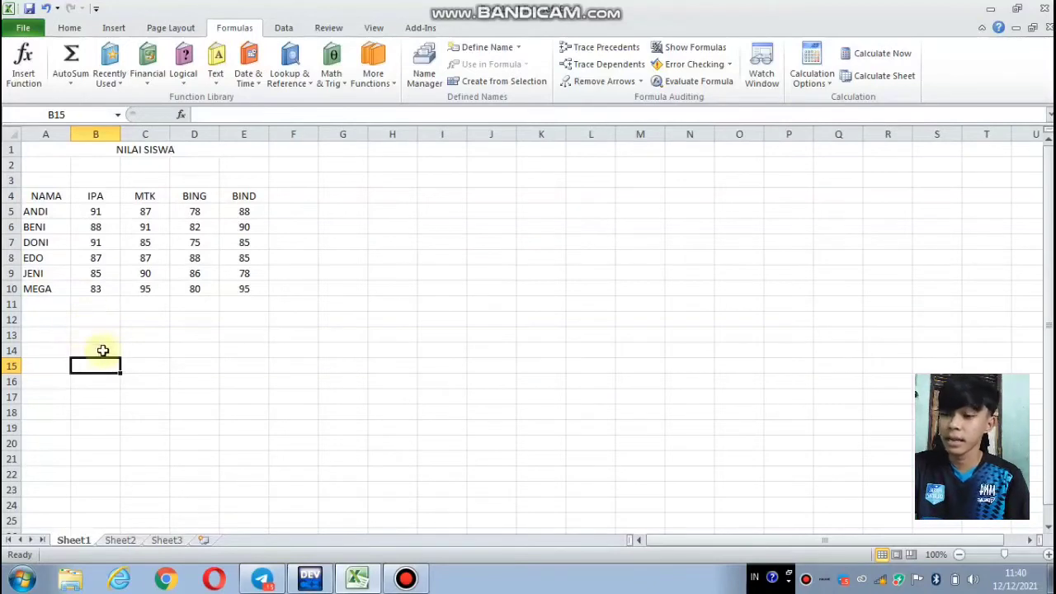
- Begin an AND formula in cell B13 with B5>50 as its first condition
left_click(100, 331)
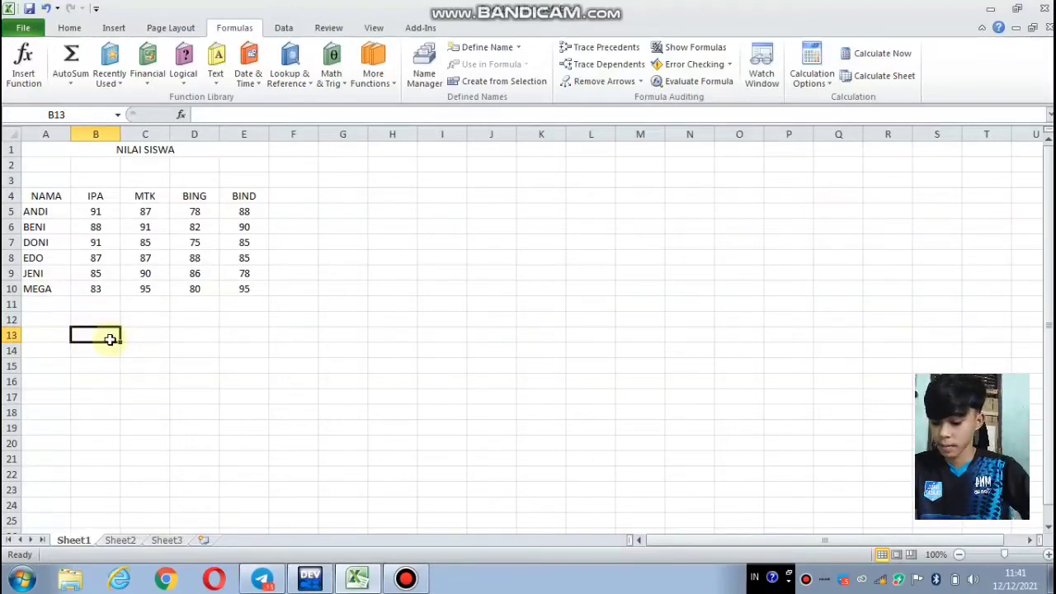
type("=")
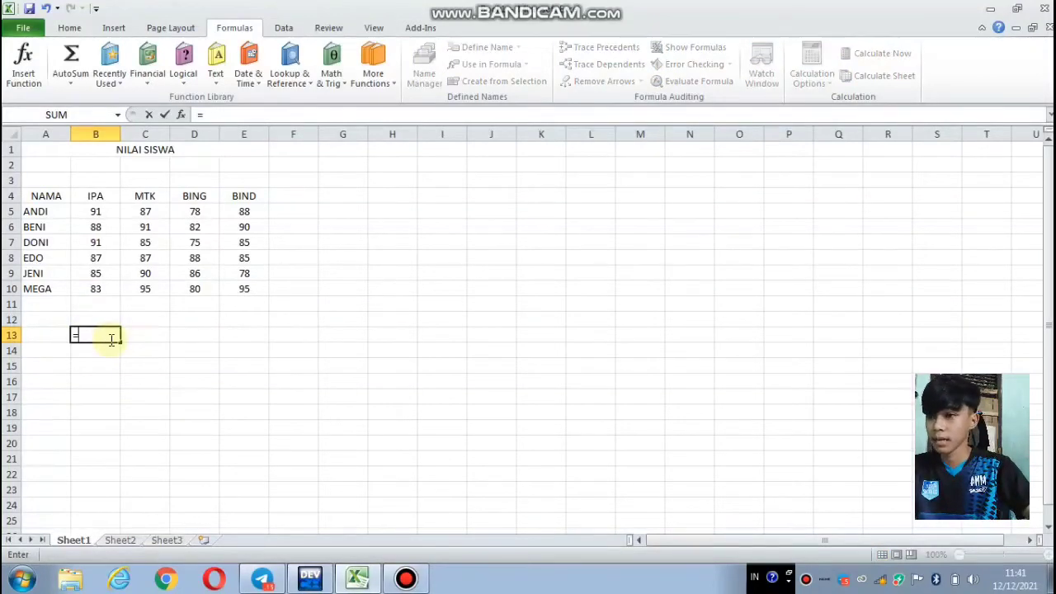
type("AND(")
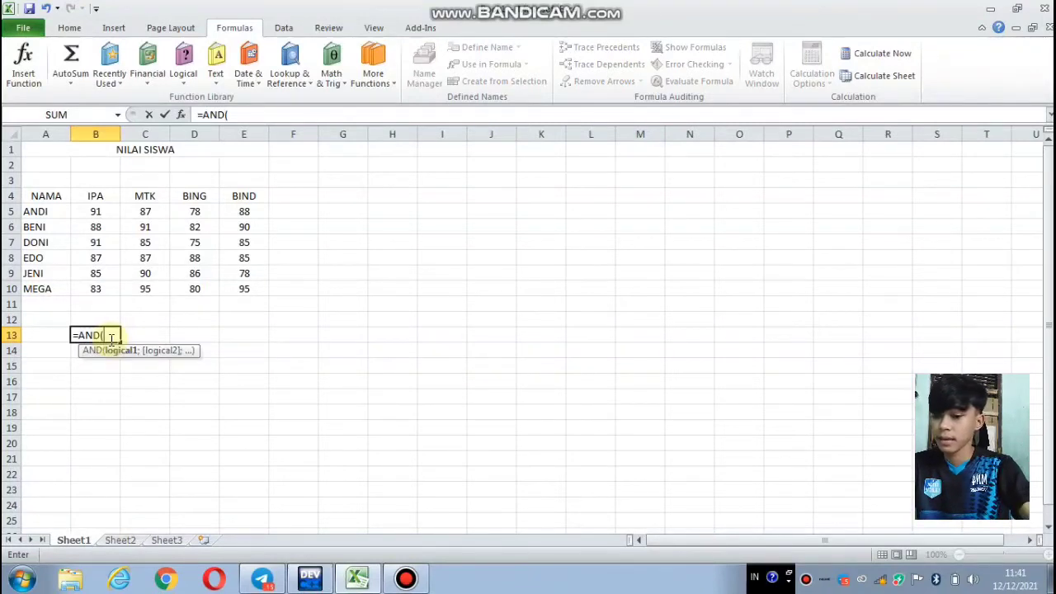
type("B5")
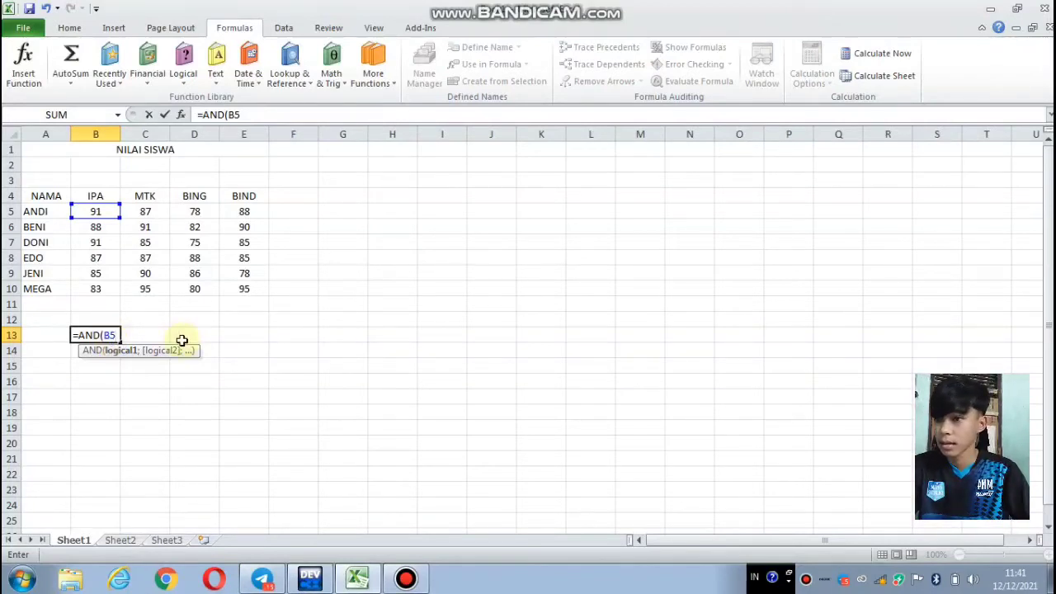
type(">50")
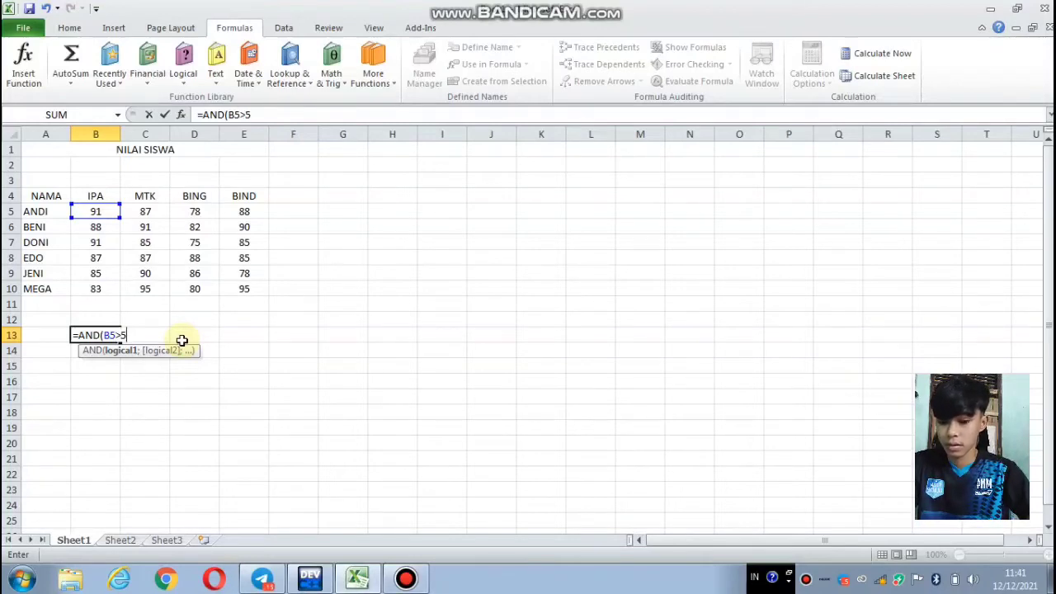
- Add B5<100 as the second condition, enter the formula =AND(B5>50;B5<100), and reselect cell B13
type(";")
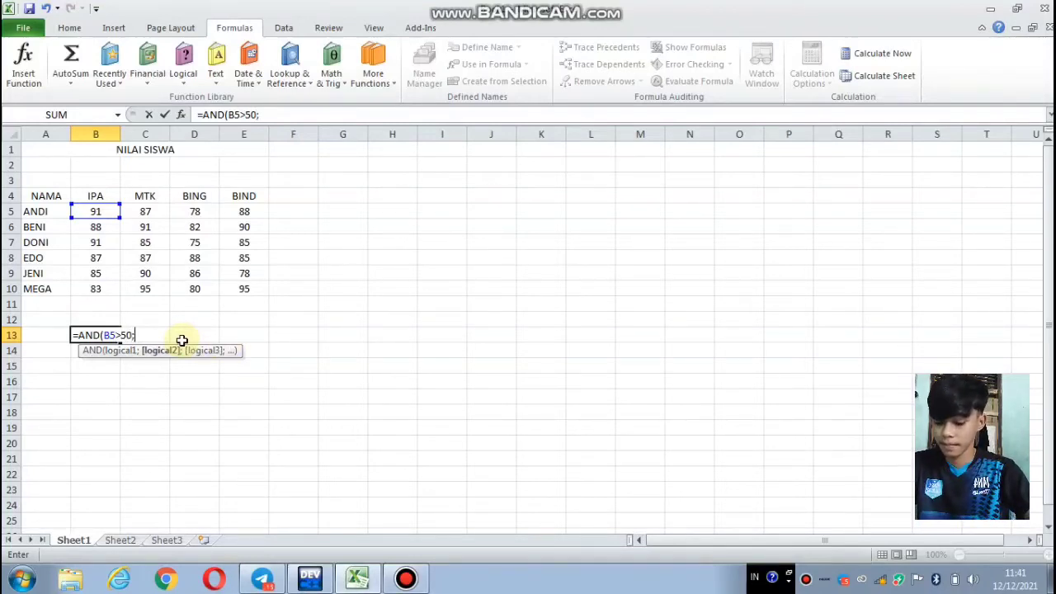
type("A1")
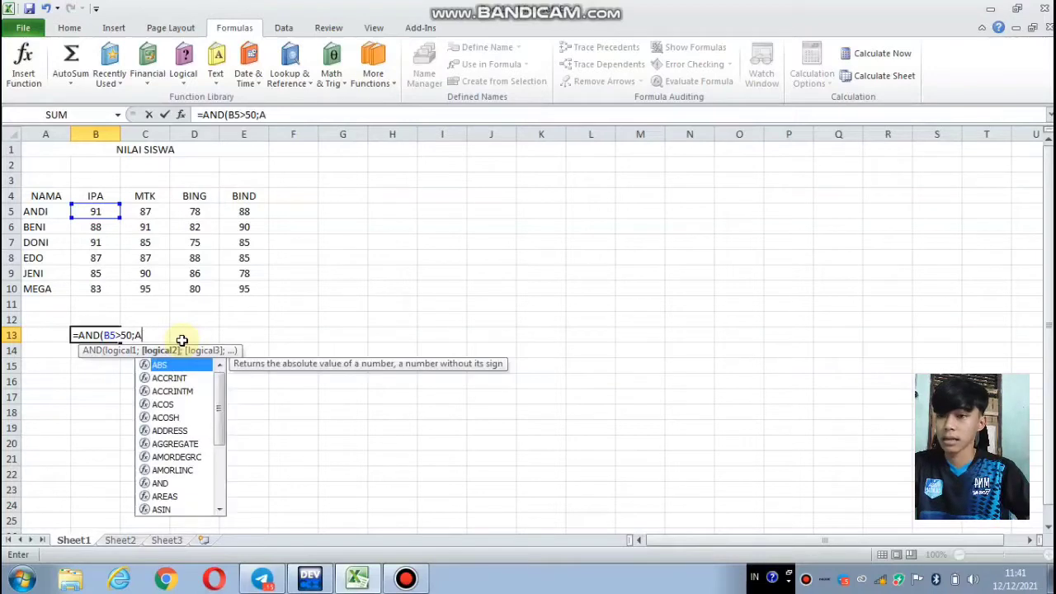
key("BackSpace")
key("BackSpace")
type("B5")
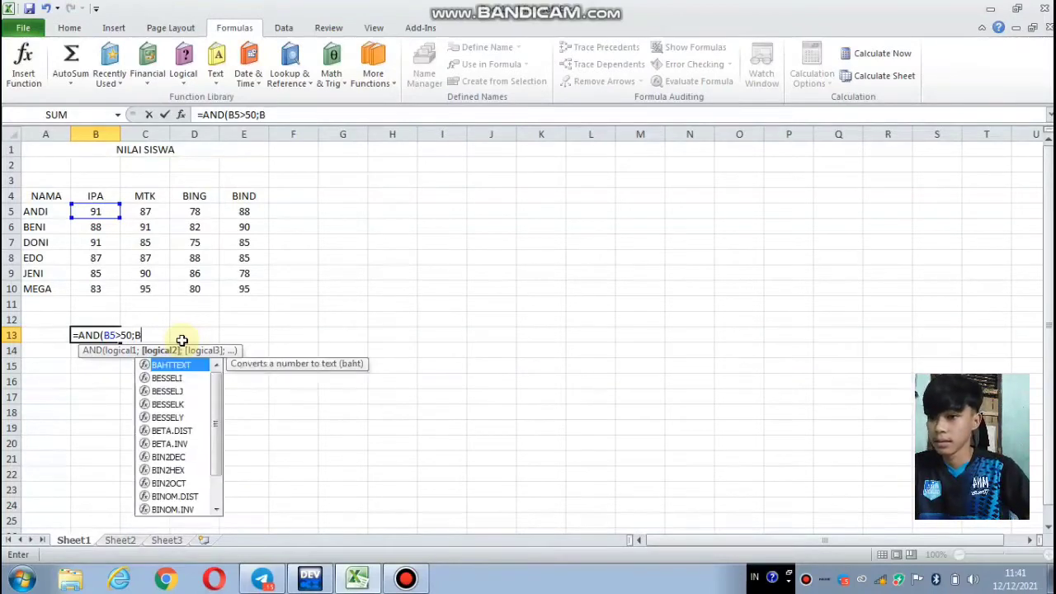
type("<100")
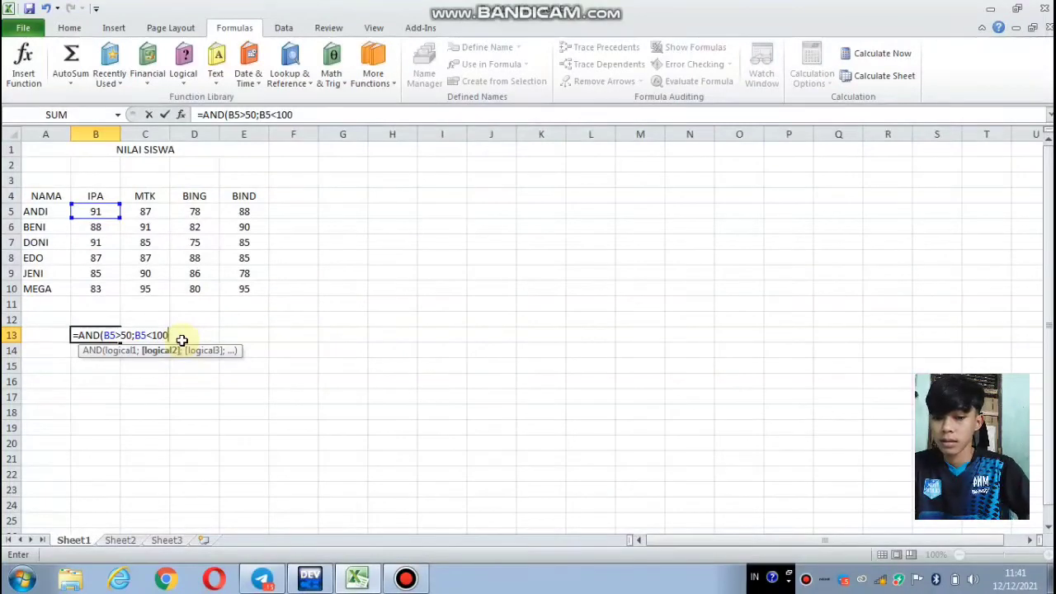
type(")")
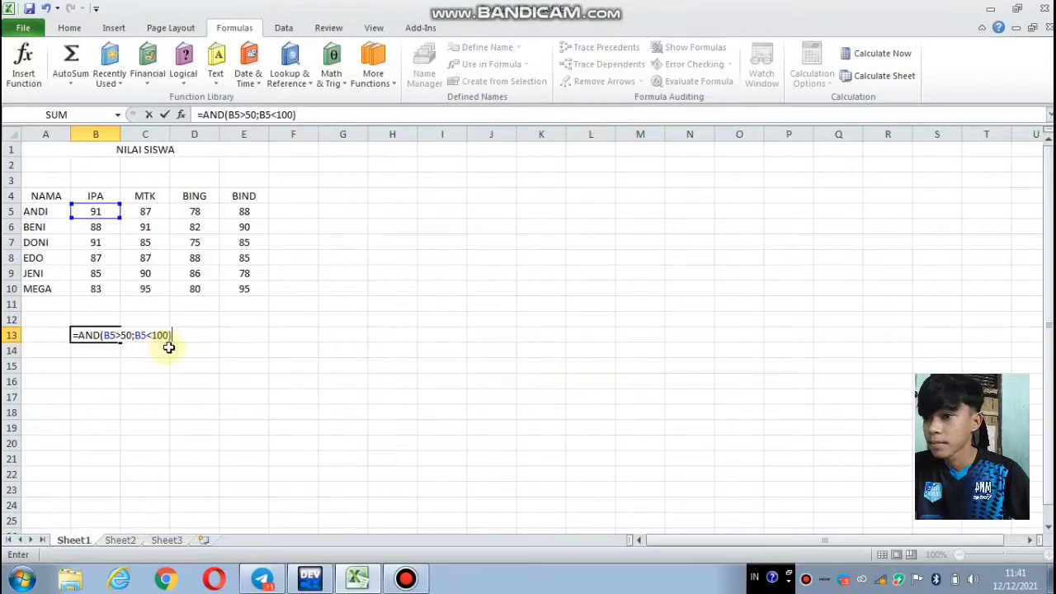
left_click(143, 338)
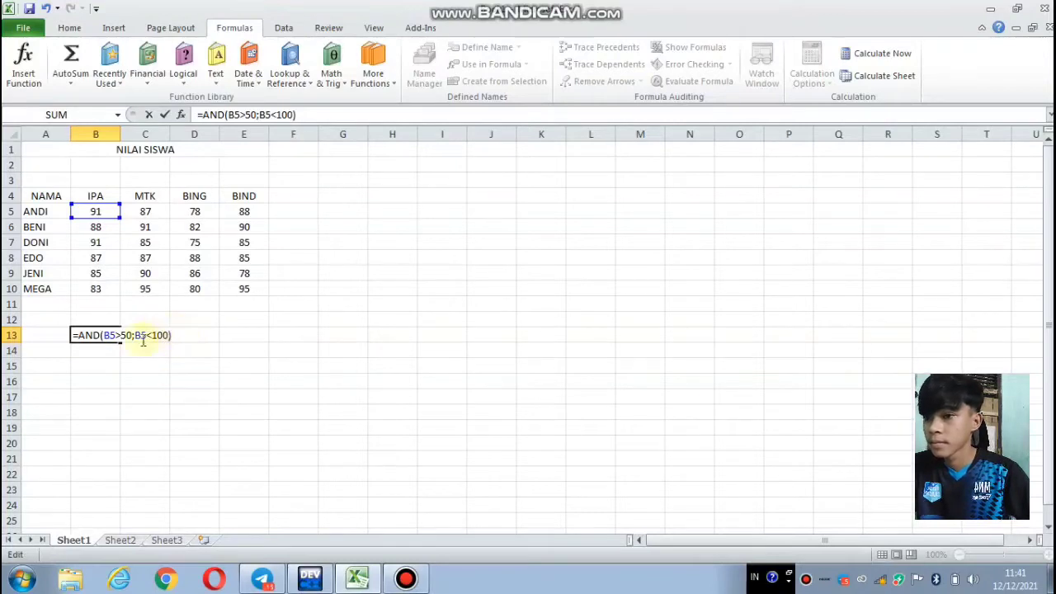
key("Return")
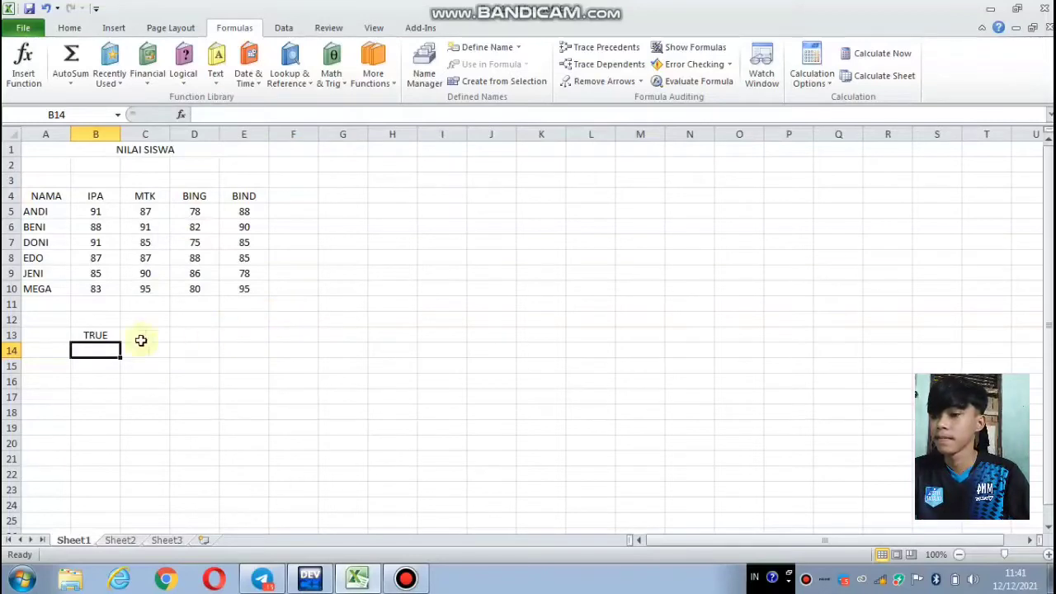
left_click(97, 335)
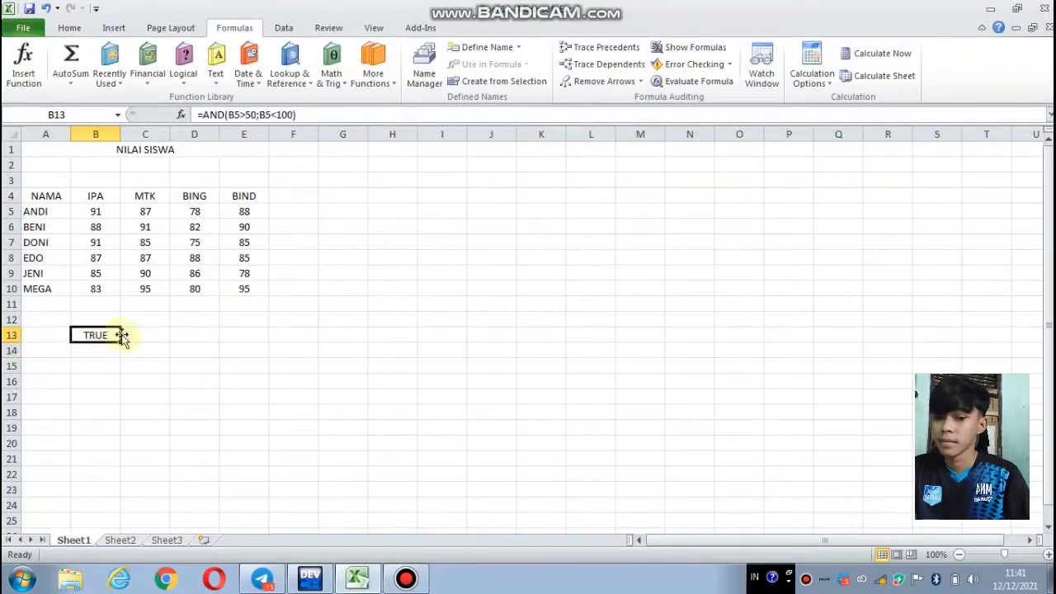
- Clear cell B13 and begin a new AND expression there with B5<20 as its first condition
key("BackSpace")
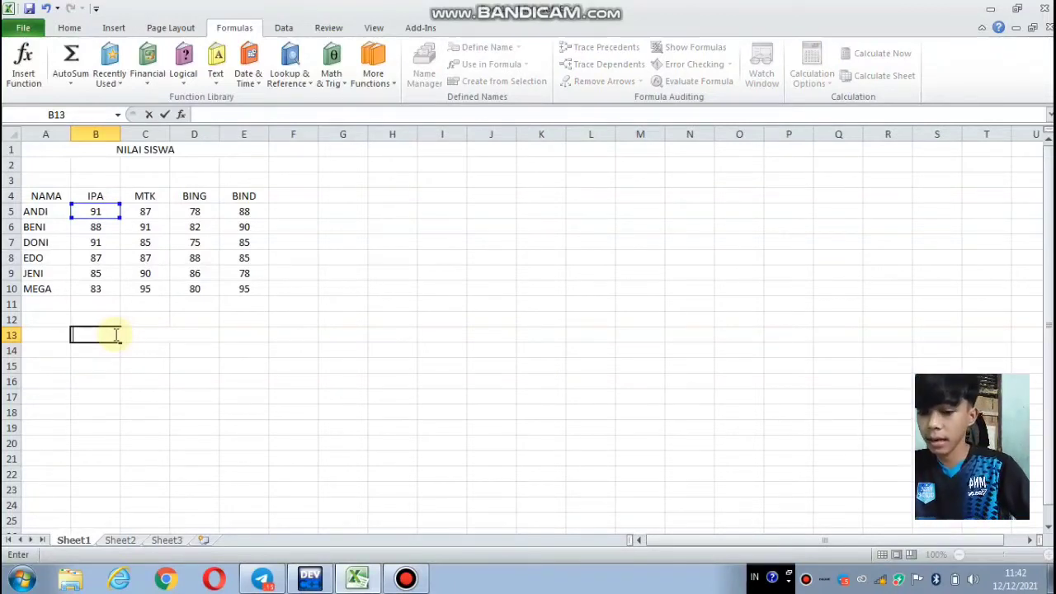
type("AND")
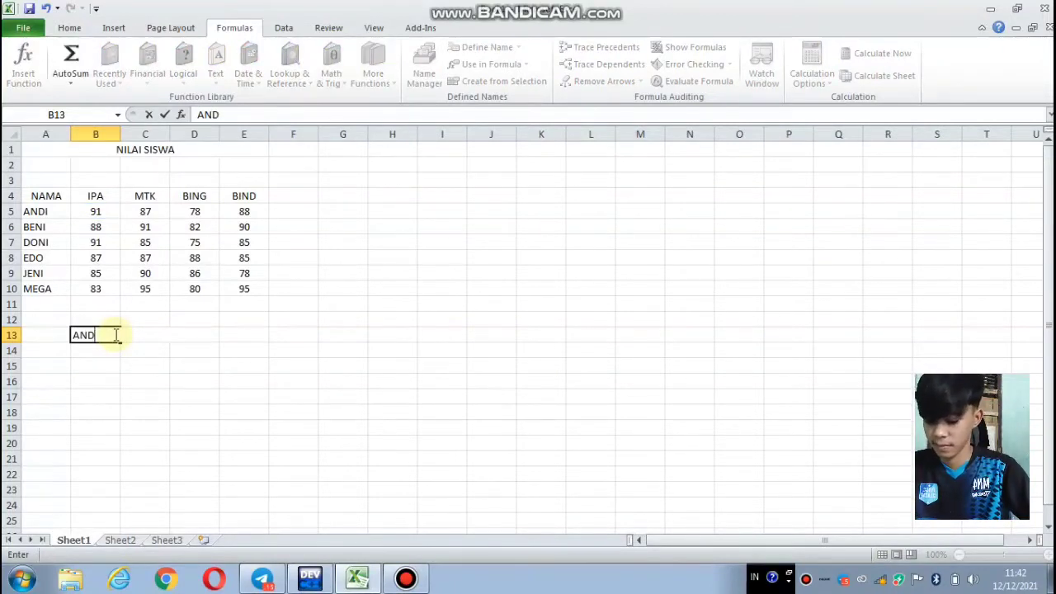
type("(")
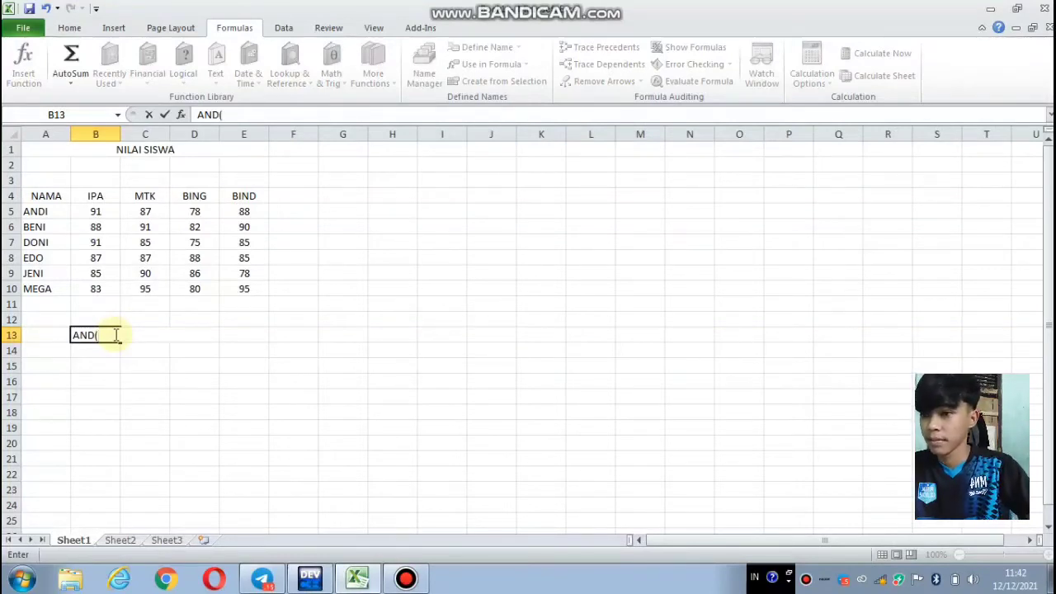
type("B5")
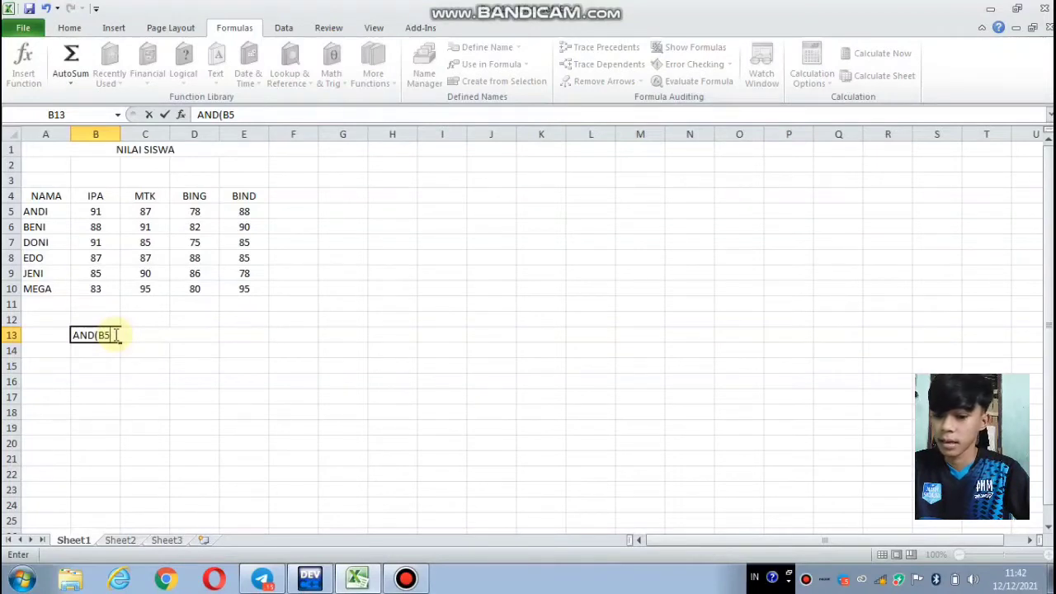
type("<")
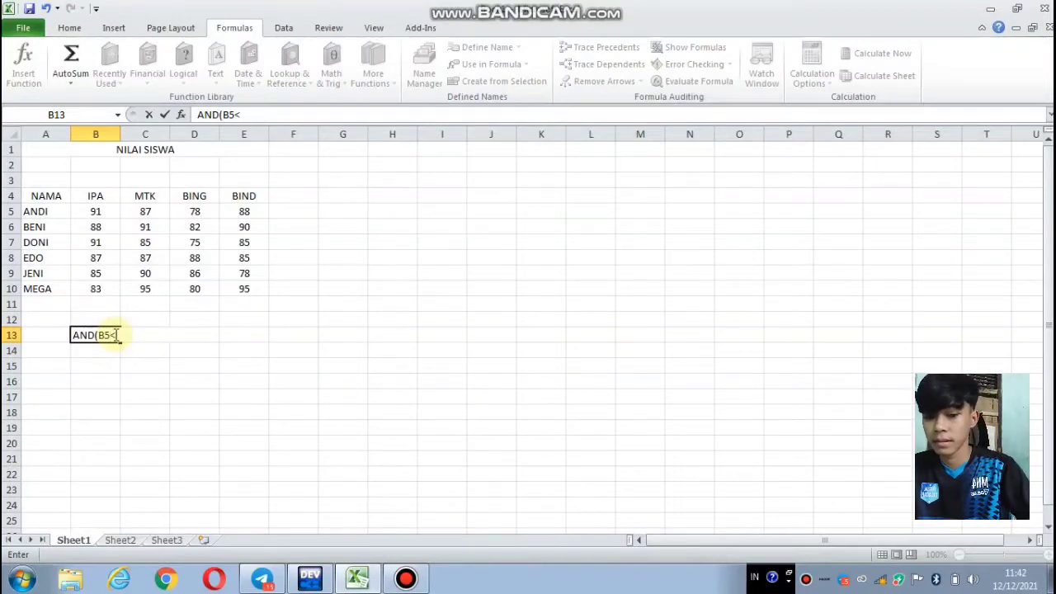
type("9")
key("BackSpace")
type("70")
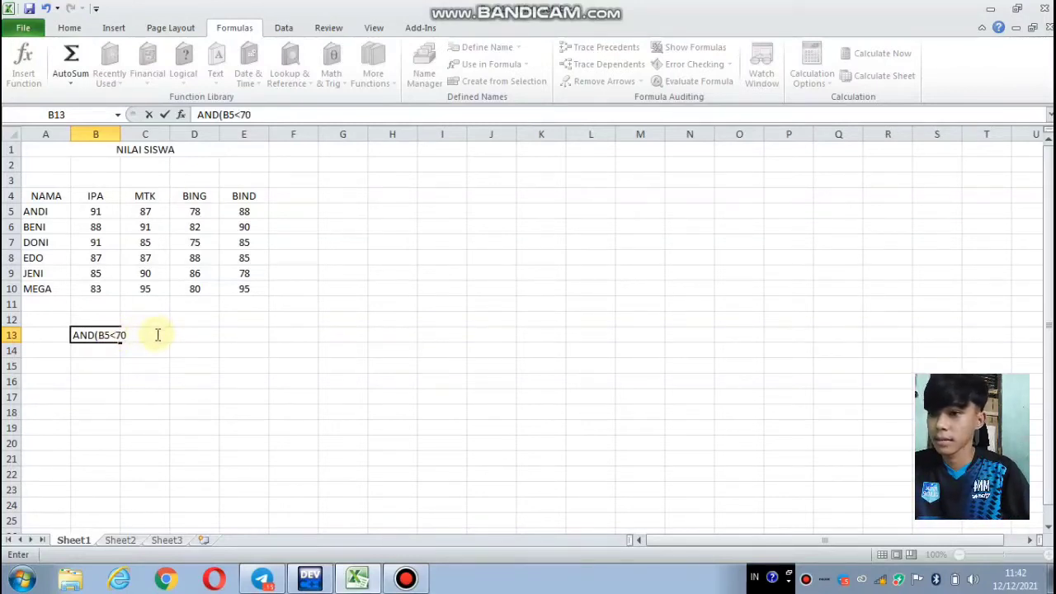
key("BackSpace")
key("BackSpace")
type("20")
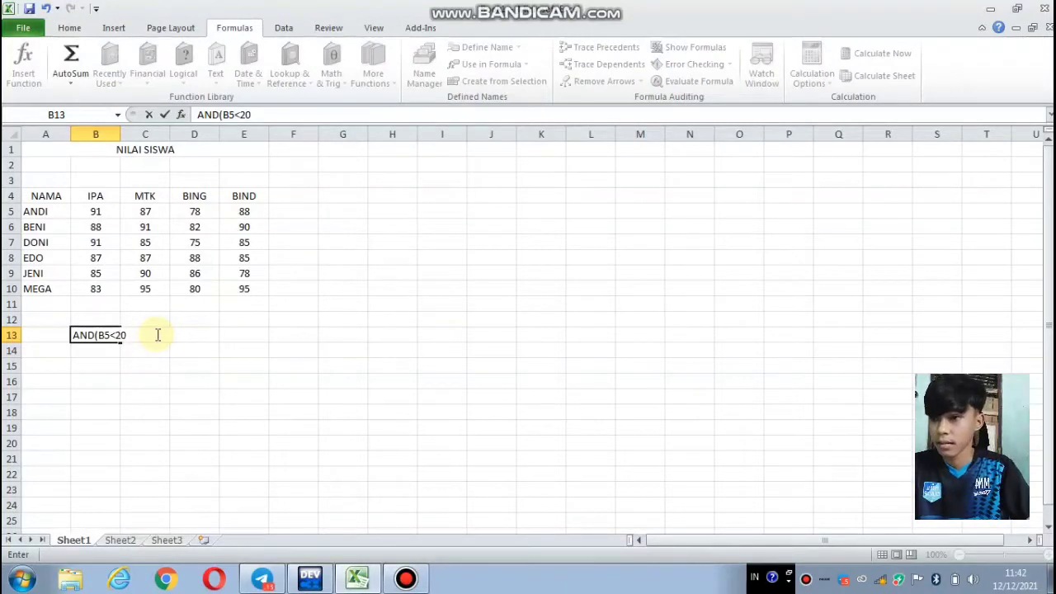
type(";")
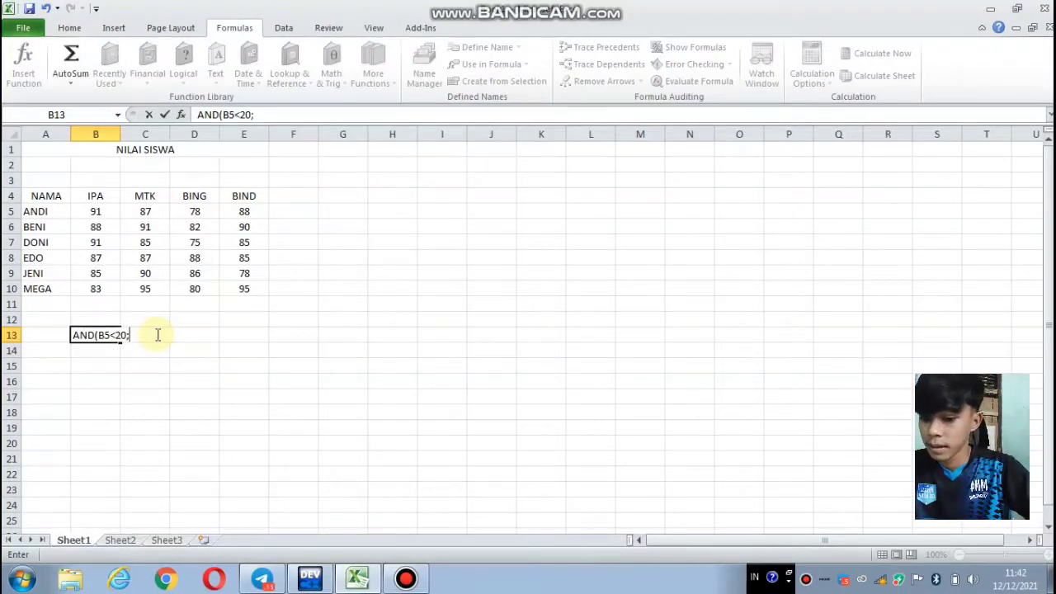
- Correct the first condition to B5>20, add B5<70 as the second, and enter AND(B5>20;B5<70) in B13
type("B")
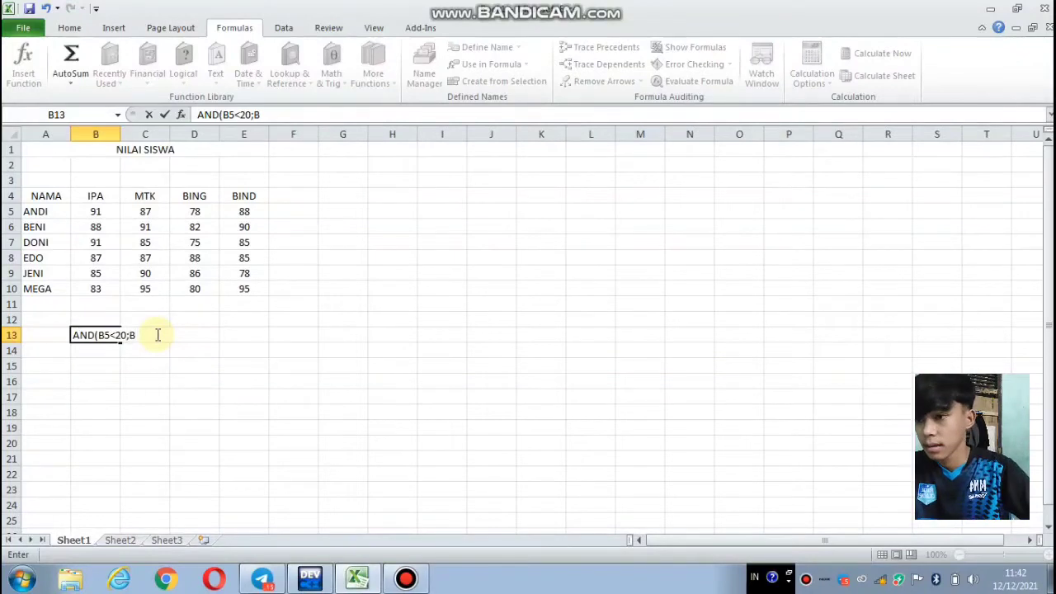
type("5")
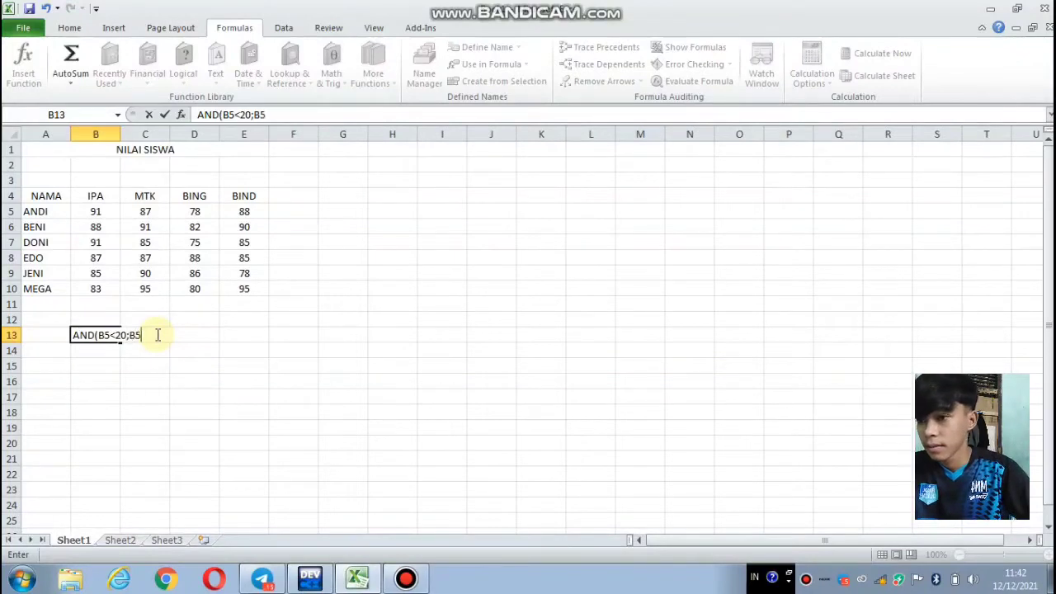
left_click(115, 335)
key("BackSpace")
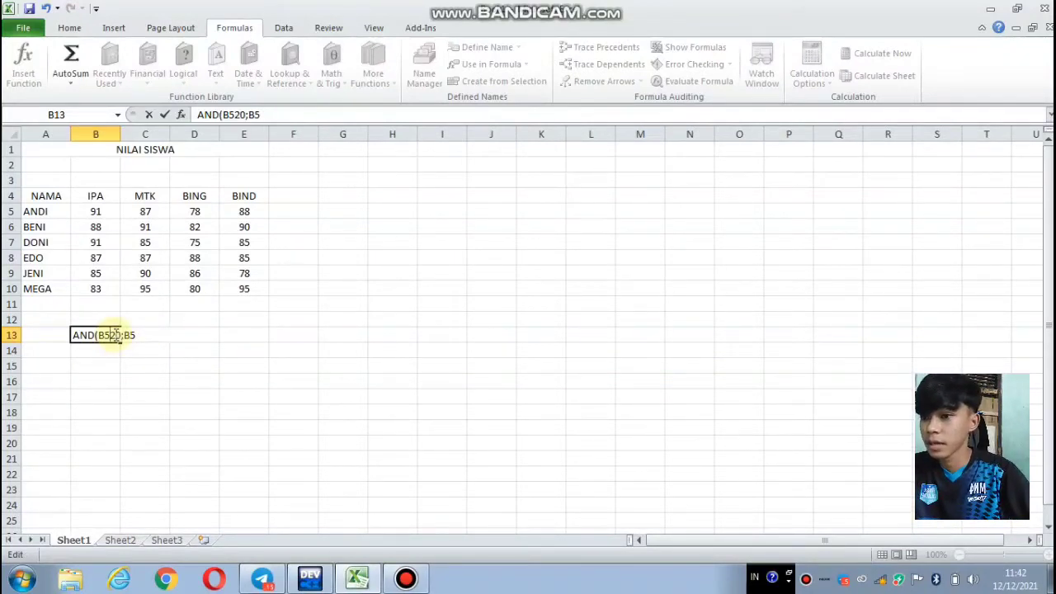
type(">20;B5")
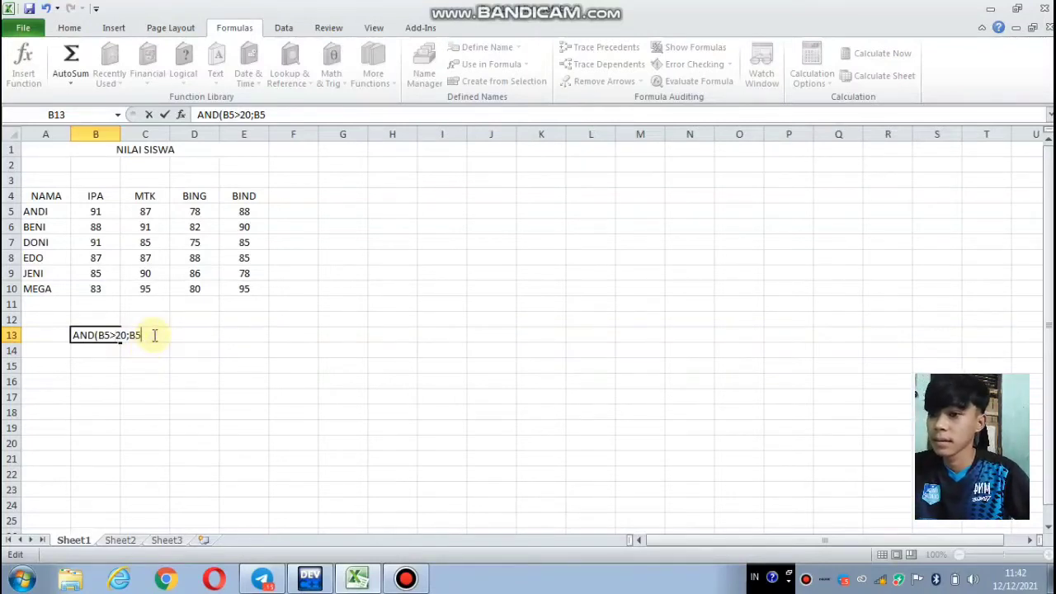
type("<")
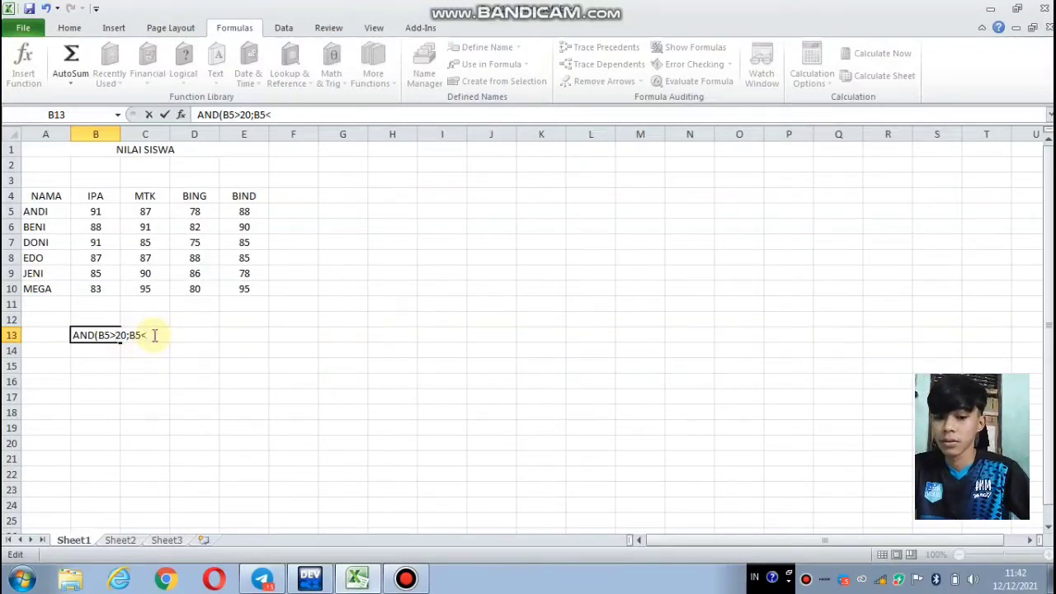
type("70")
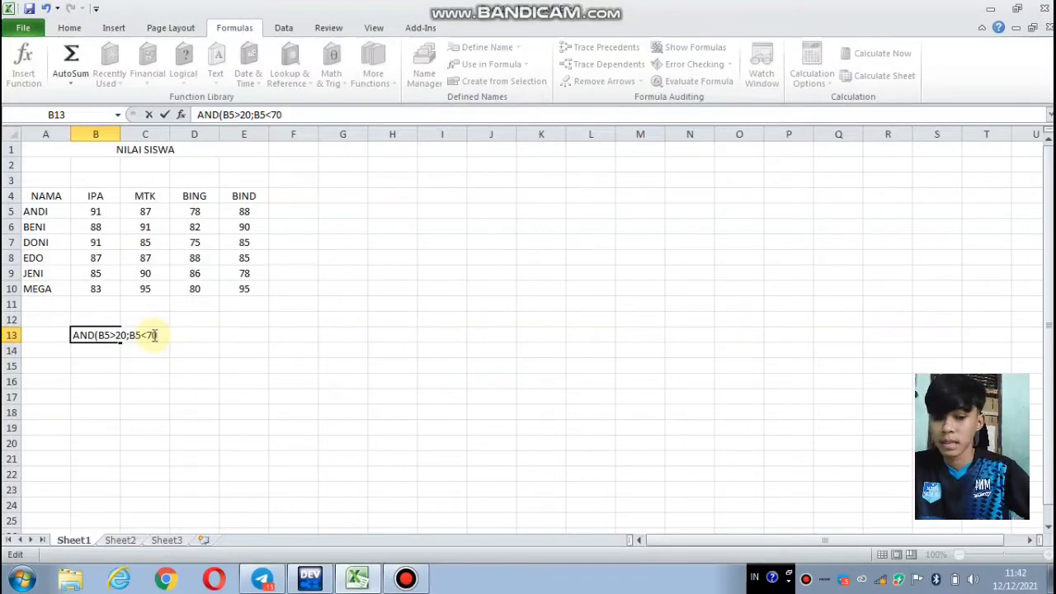
type(")")
key("Return")
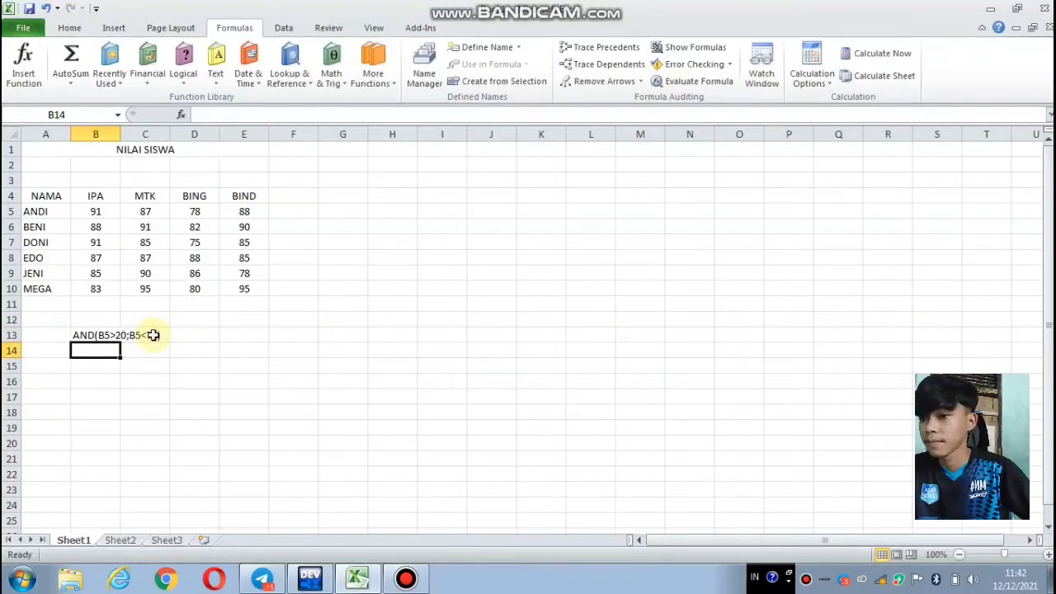
- Add a leading equals sign to the entry in B13, making it the formula =AND(B5>20;B5<70)
key("Return")
left_click(153, 335)
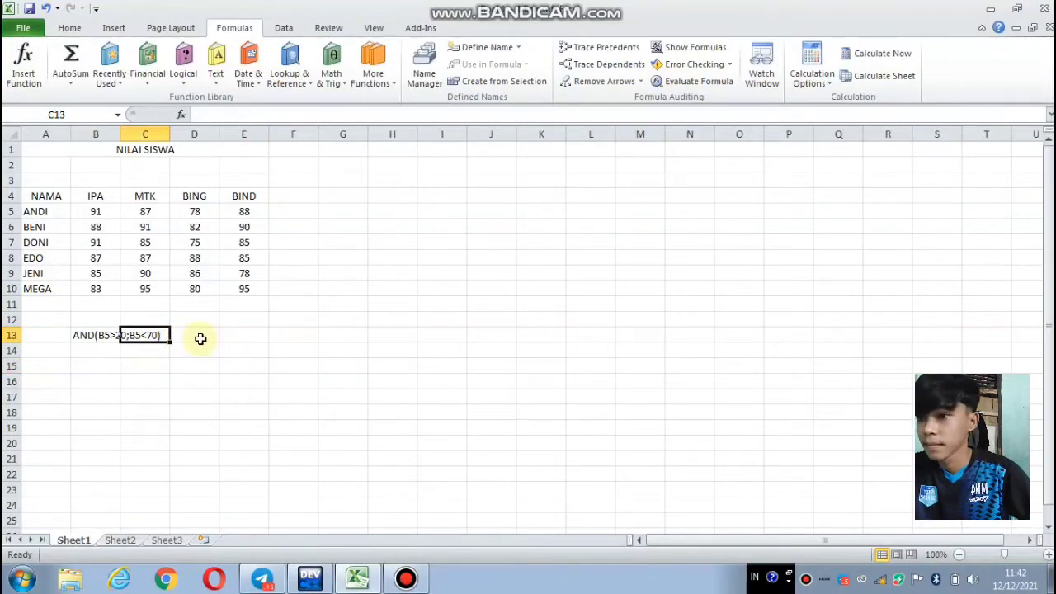
key("Down")
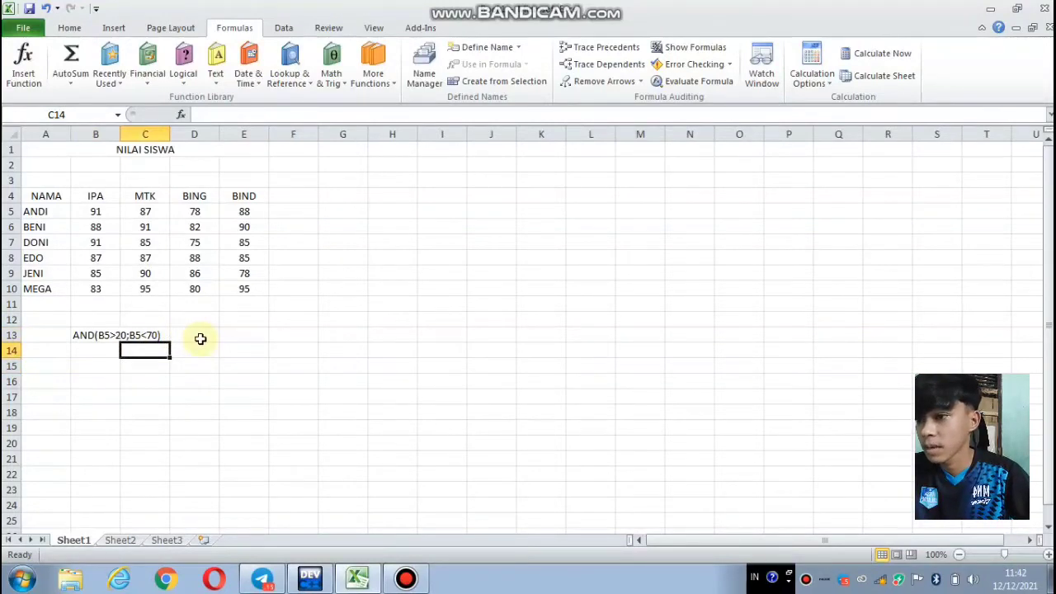
left_click(81, 335)
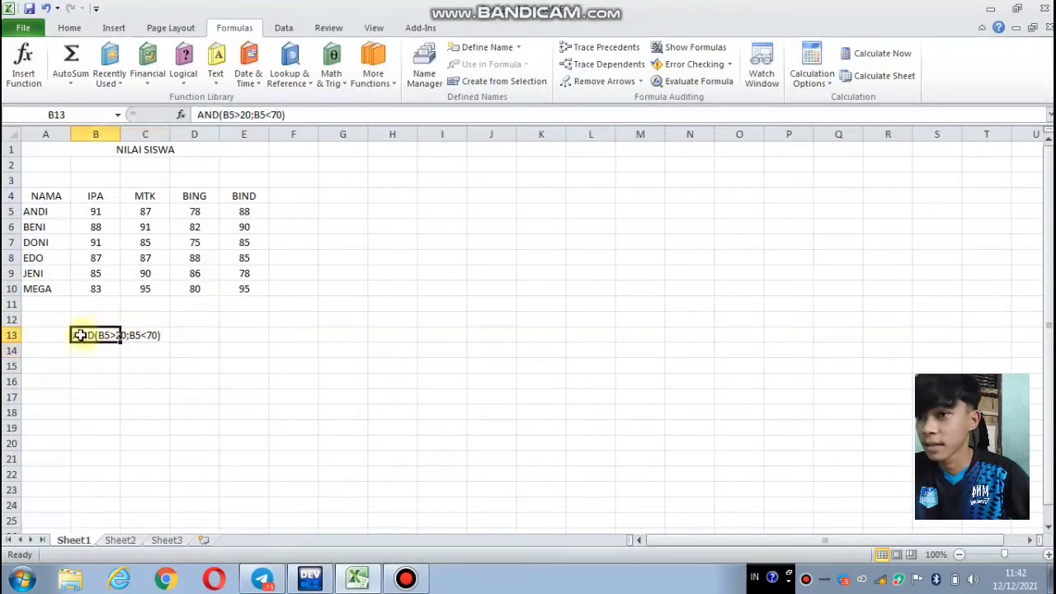
left_click(198, 115)
type("=")
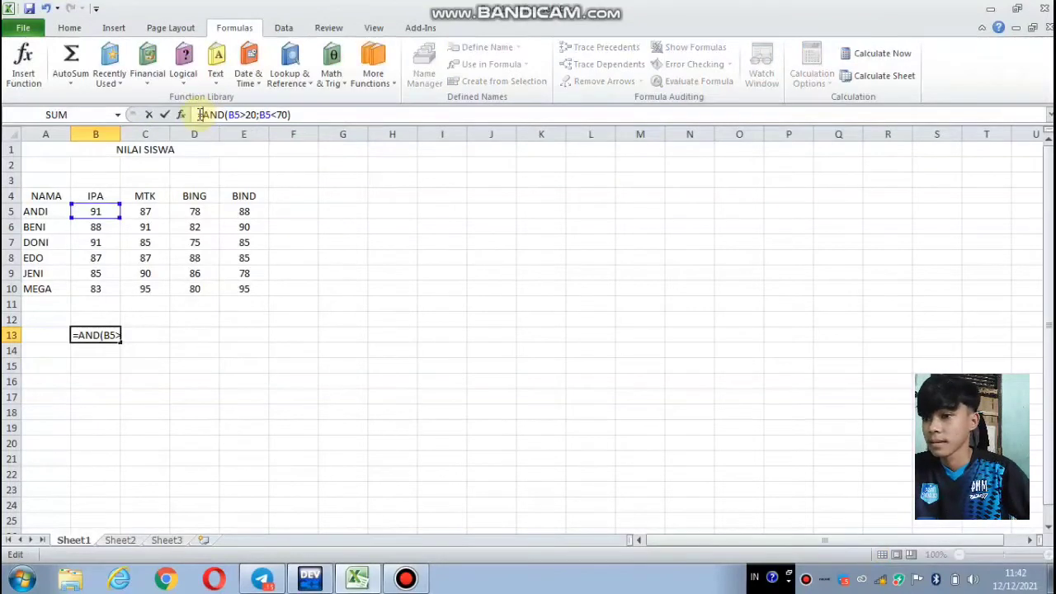
key("Return")
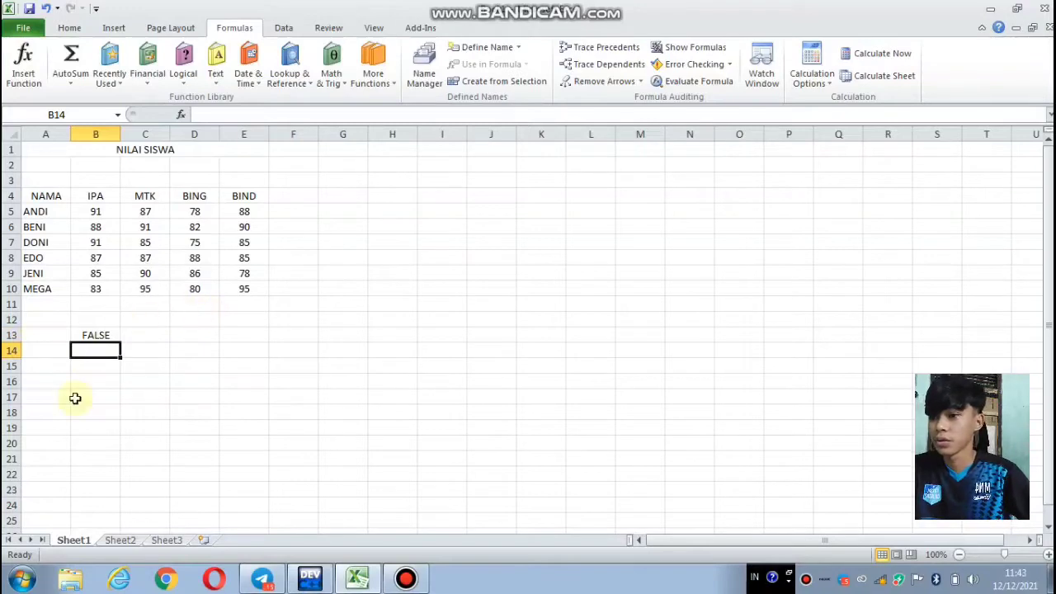
- Clear the AND formula from cell B13
left_click(149, 382)
left_click(95, 335)
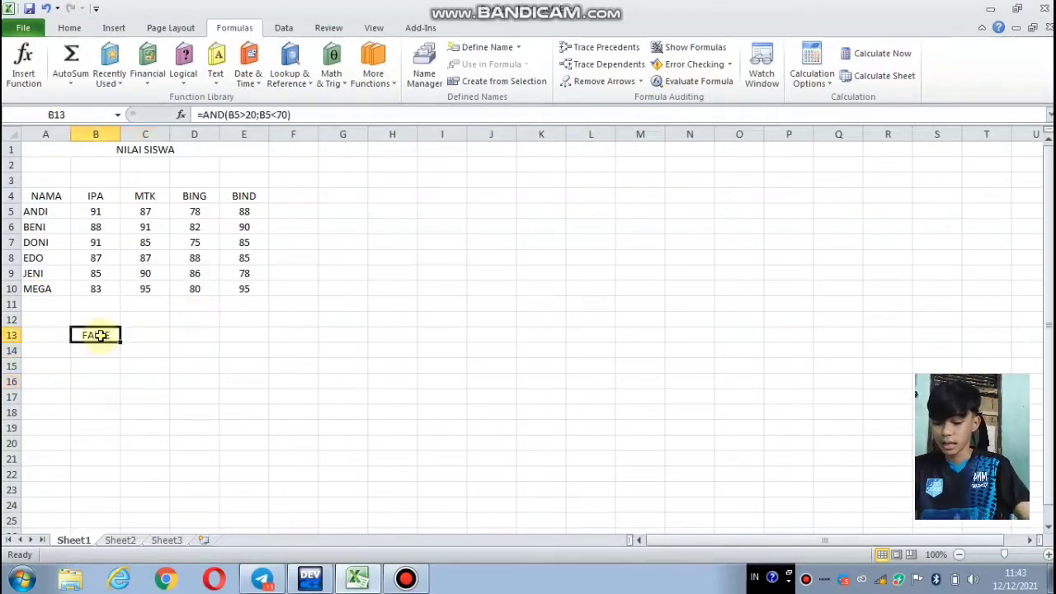
key("BackSpace")
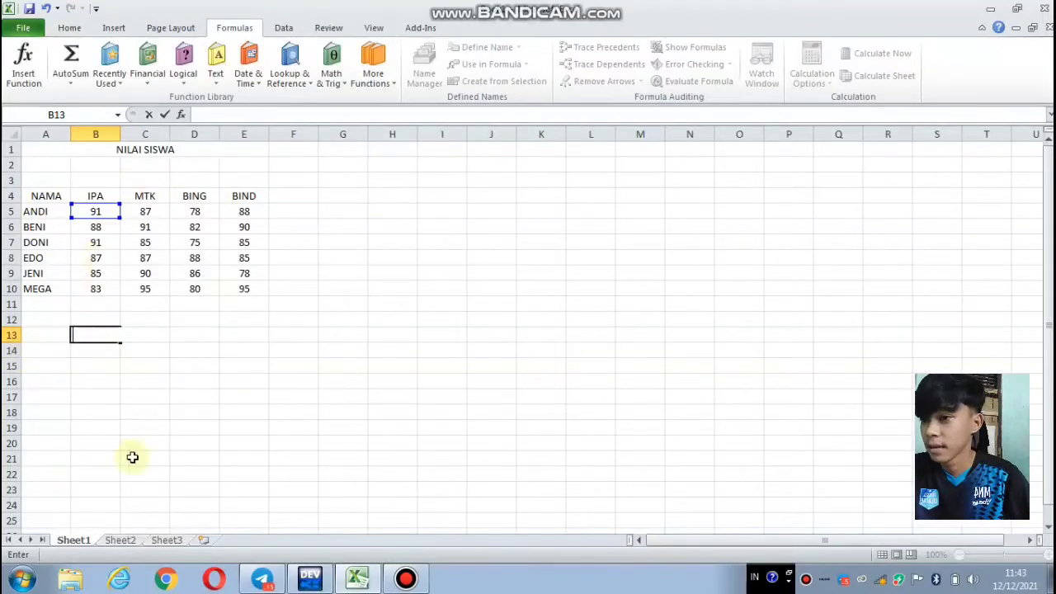
left_click(194, 351)
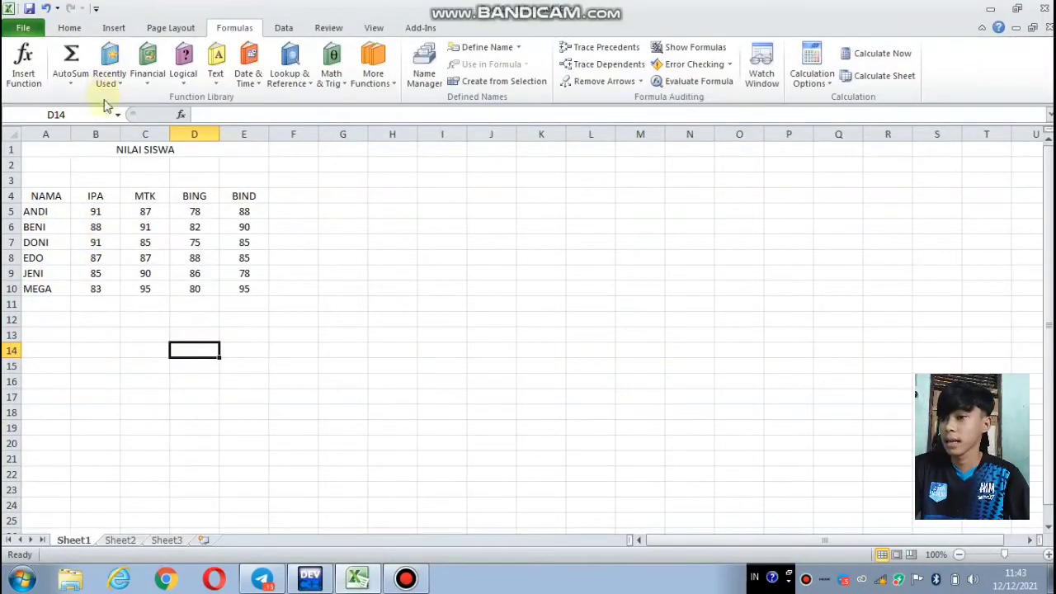
- Enter the formula =LEN(B6) in cell B13 to count the characters of the IPA score in row 6
left_click(97, 226)
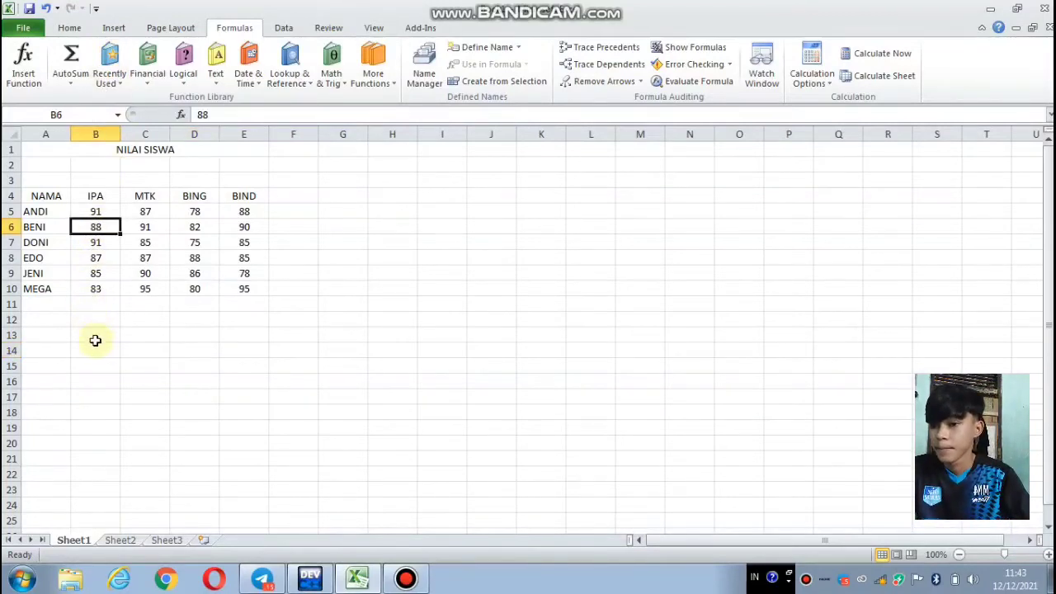
left_click(95, 336)
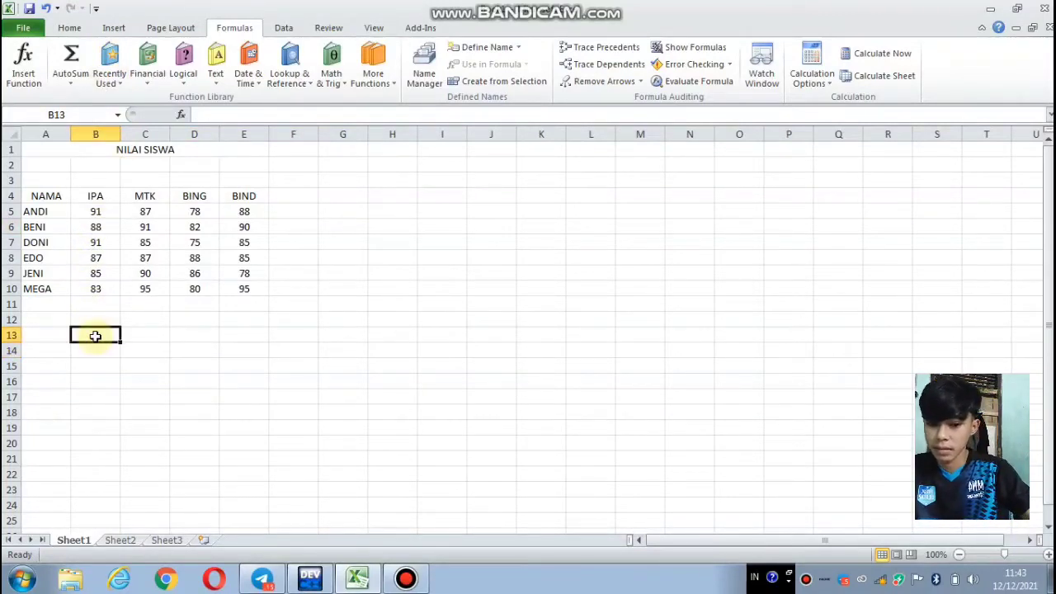
type("=")
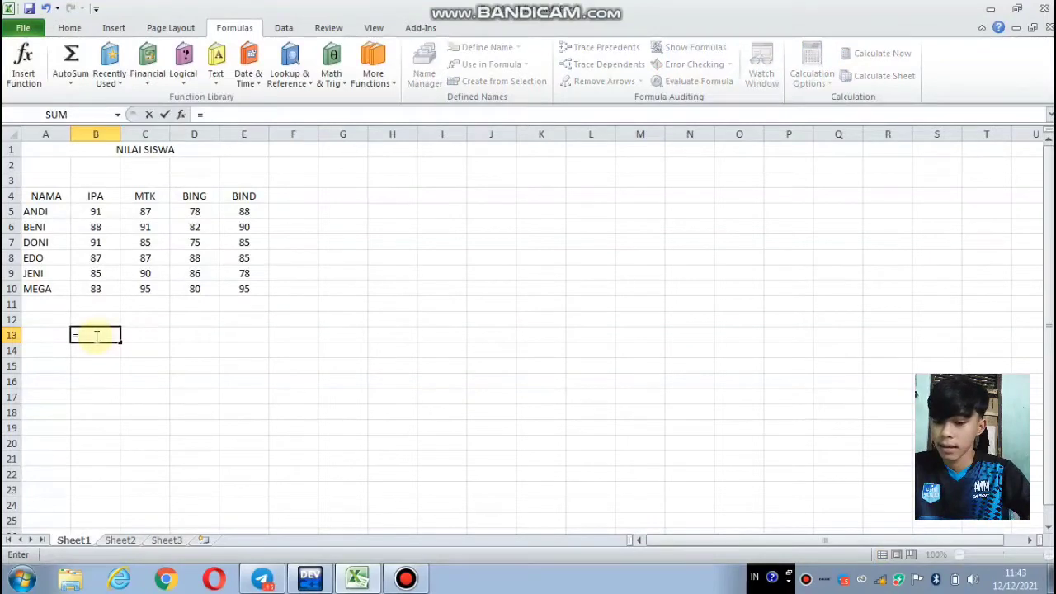
type("LEN")
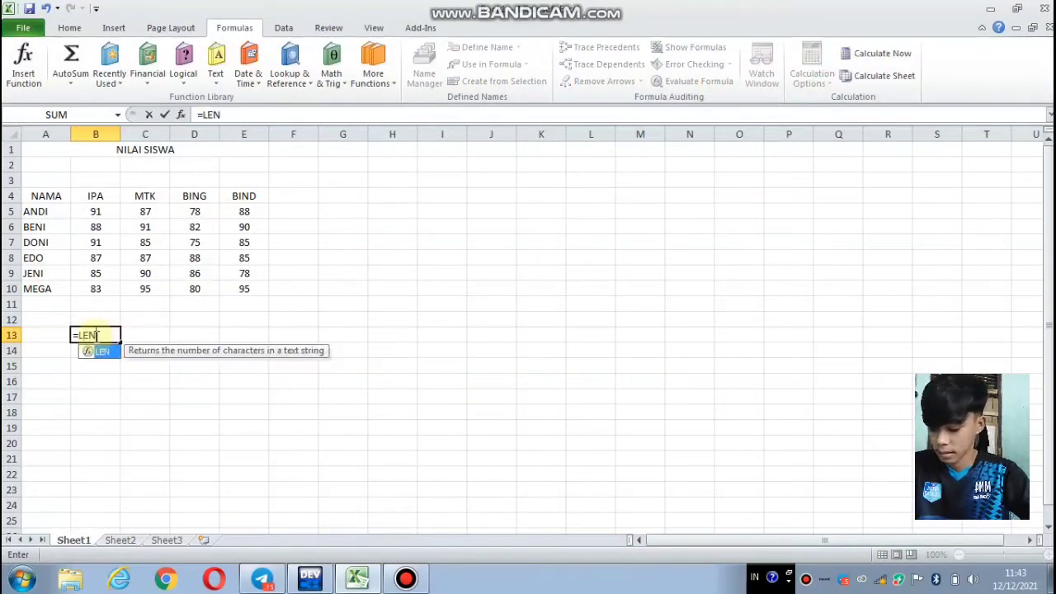
type("(")
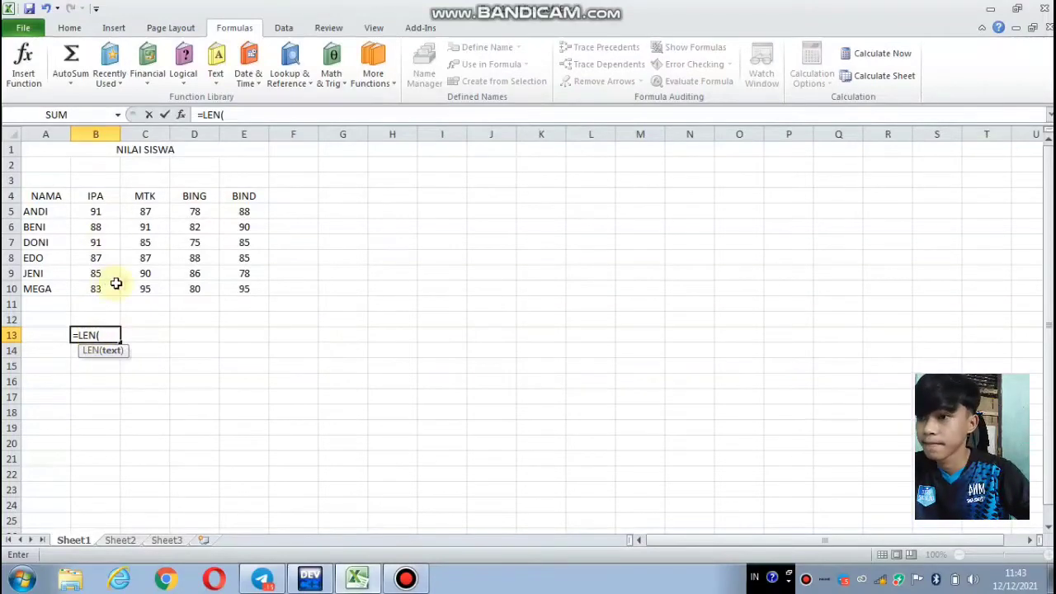
type("B")
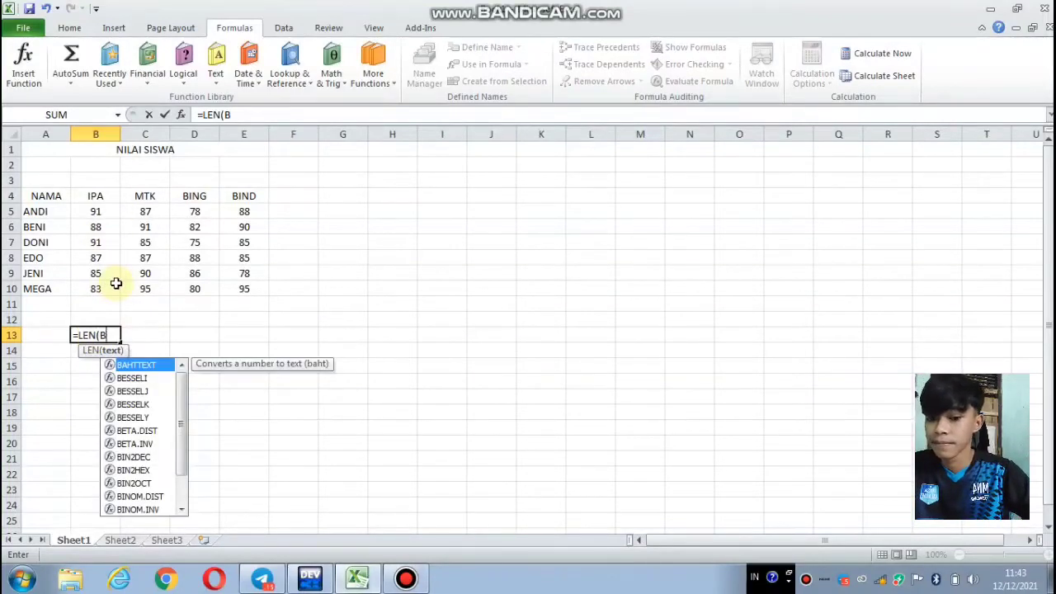
type("6)")
key("Return")
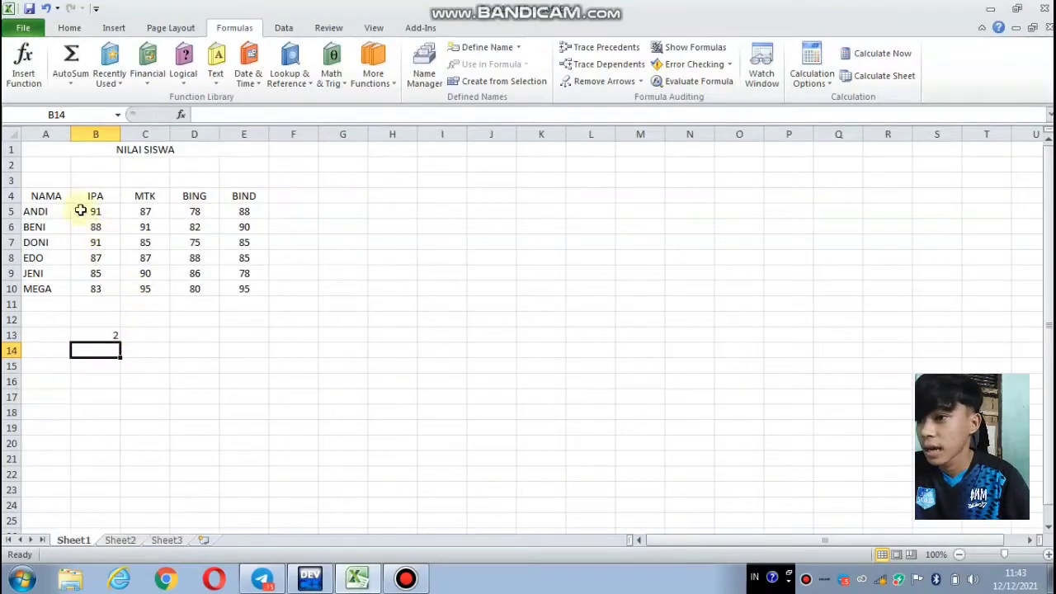
- Clear the LEN formula from cell B13 and select the student name in A6
left_click(114, 334)
double_click(114, 334)
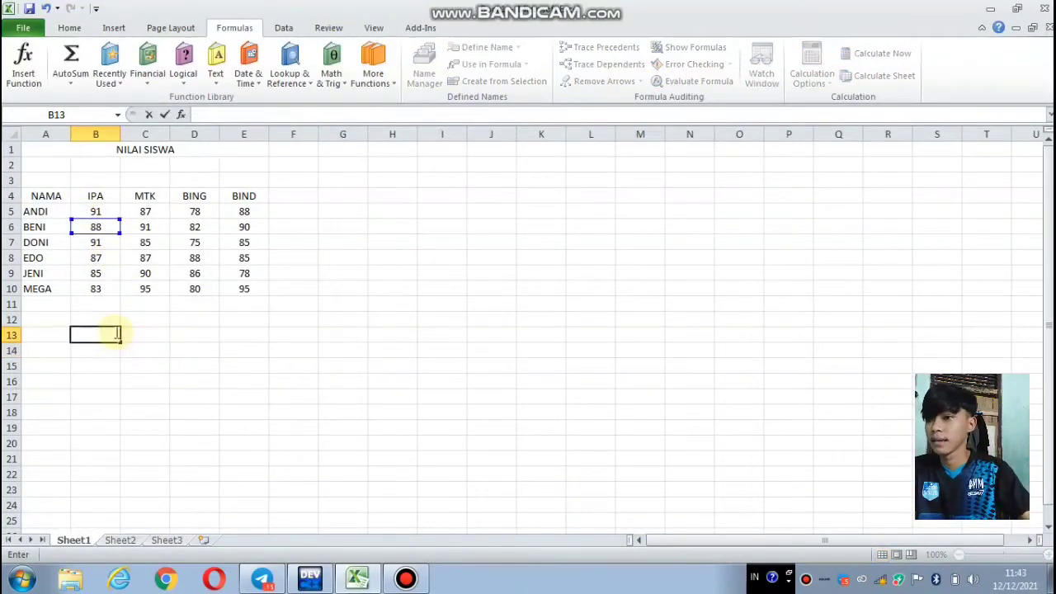
left_click(42, 228)
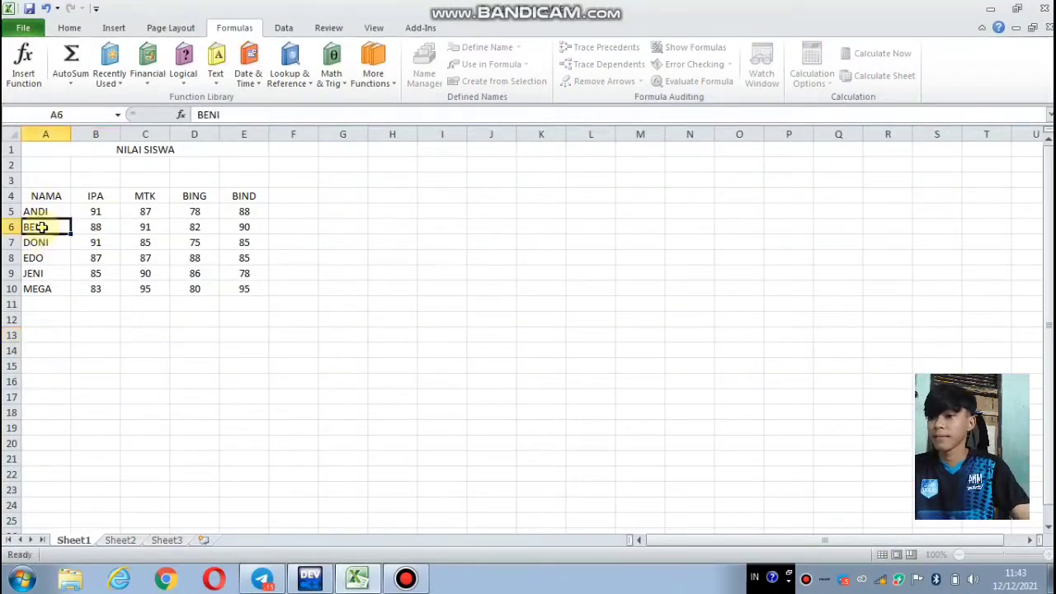
- Enter the formula =LEN(A6) in cell A14 to count the characters of the student name in row 6
left_click(46, 351)
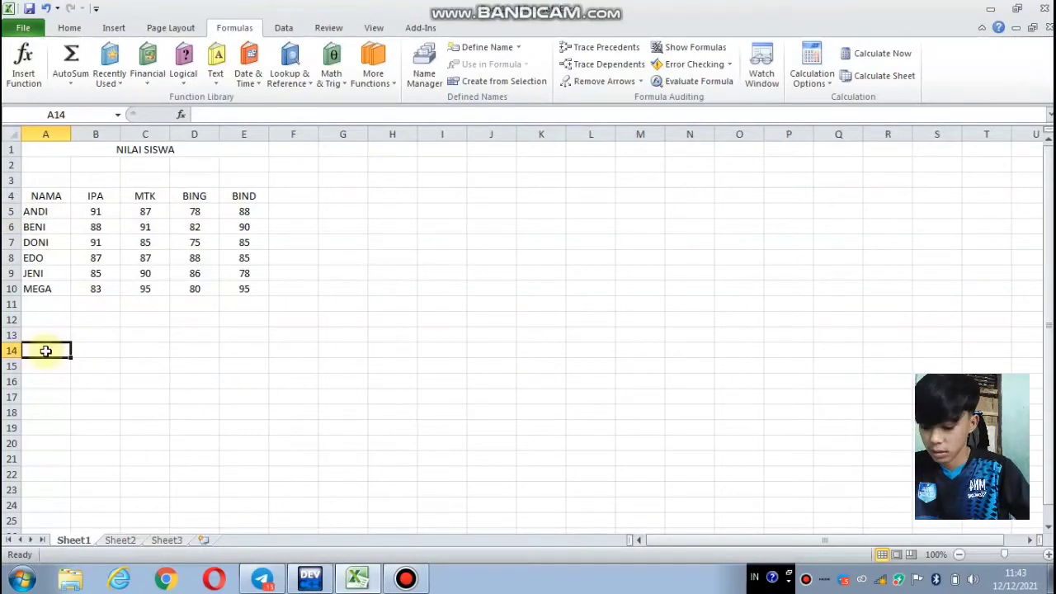
type("=")
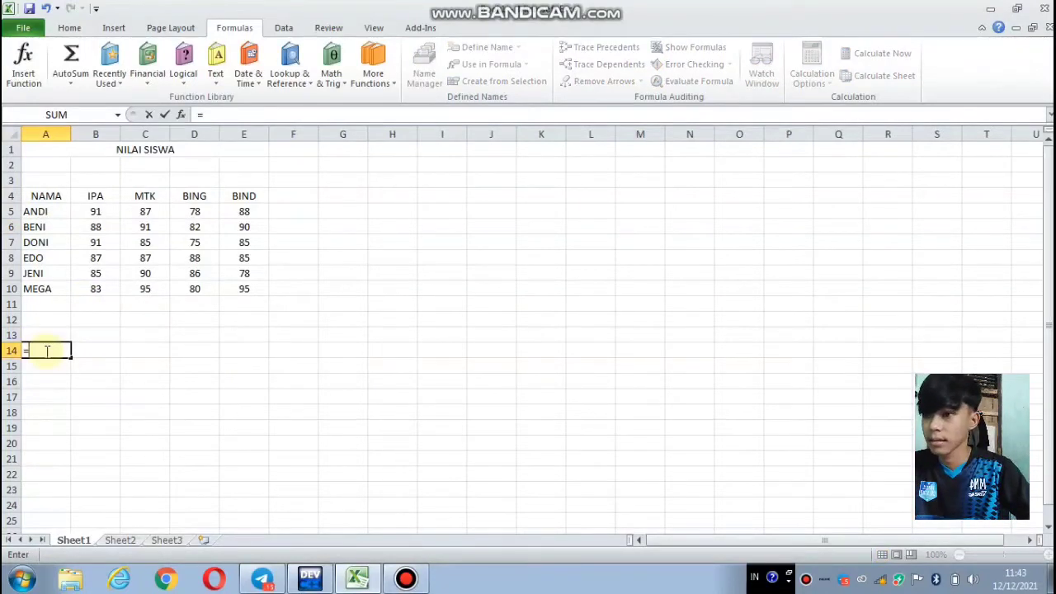
type("LEN(")
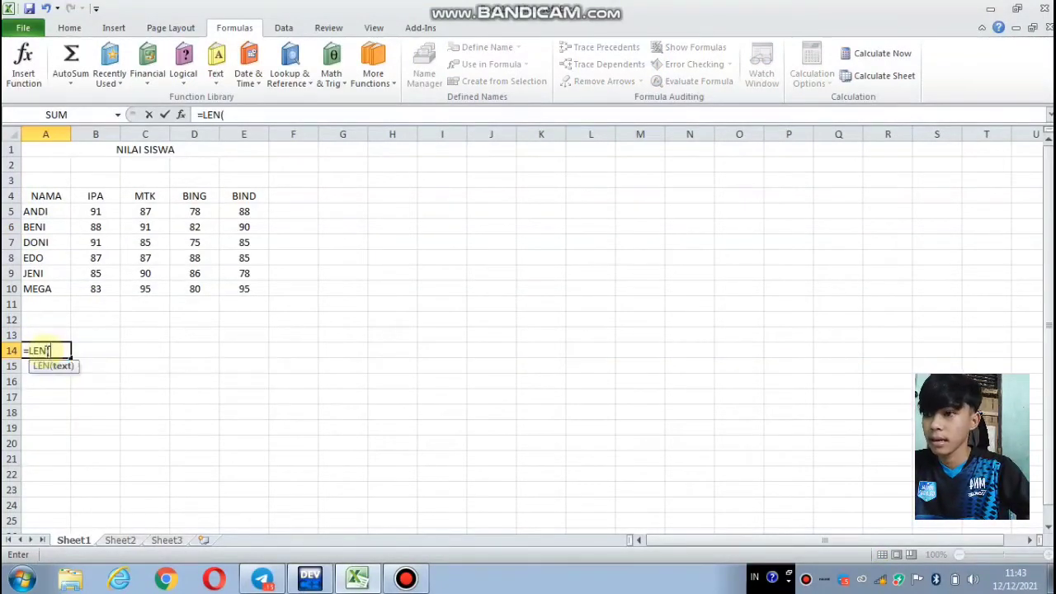
type("A6")
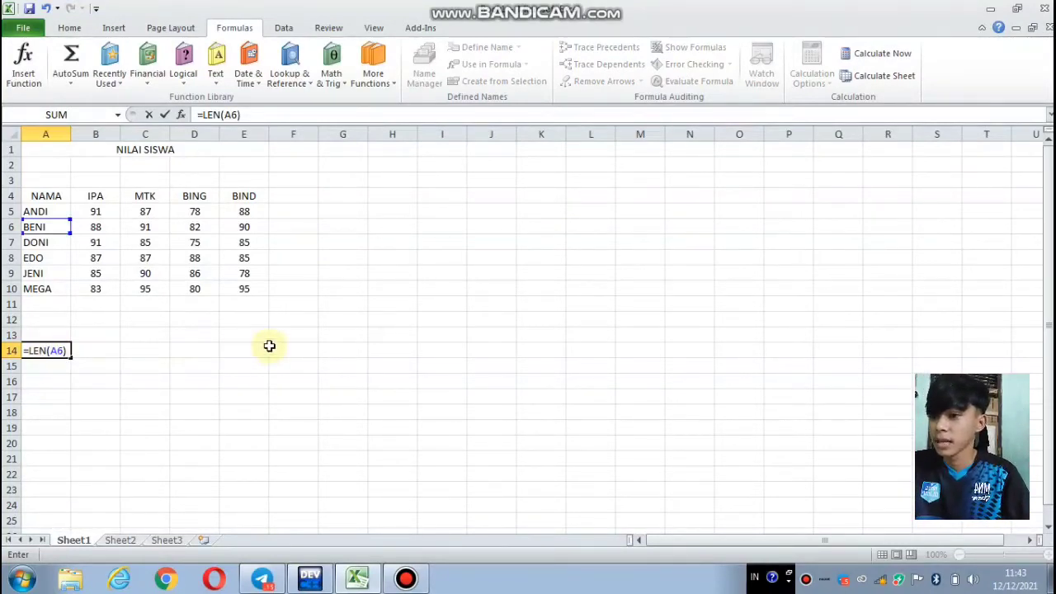
key("Return")
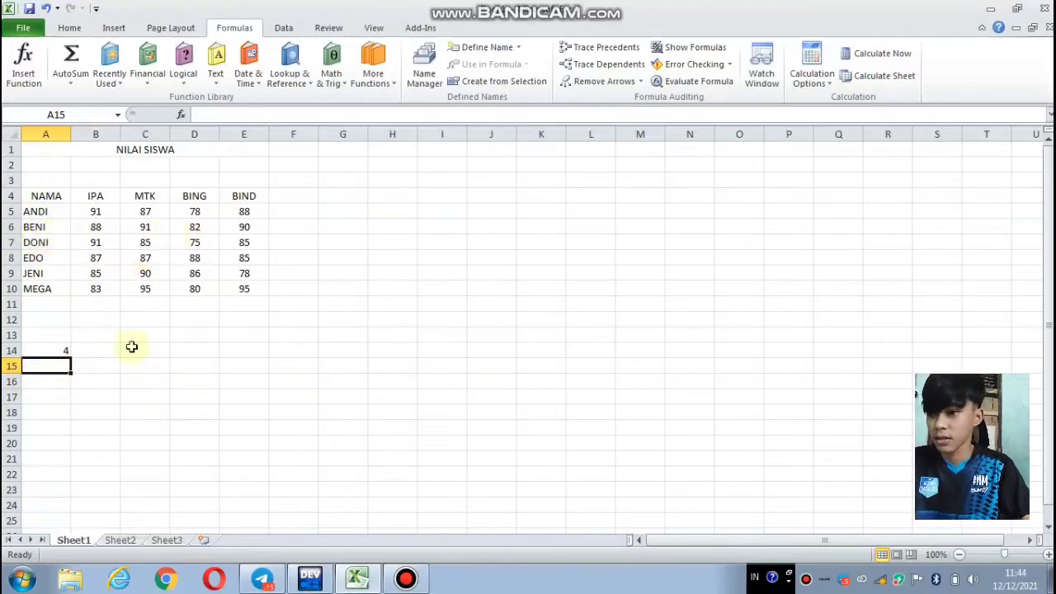
- Clear the LEN formula from cell A14
left_click(57, 348)
key("BackSpace")
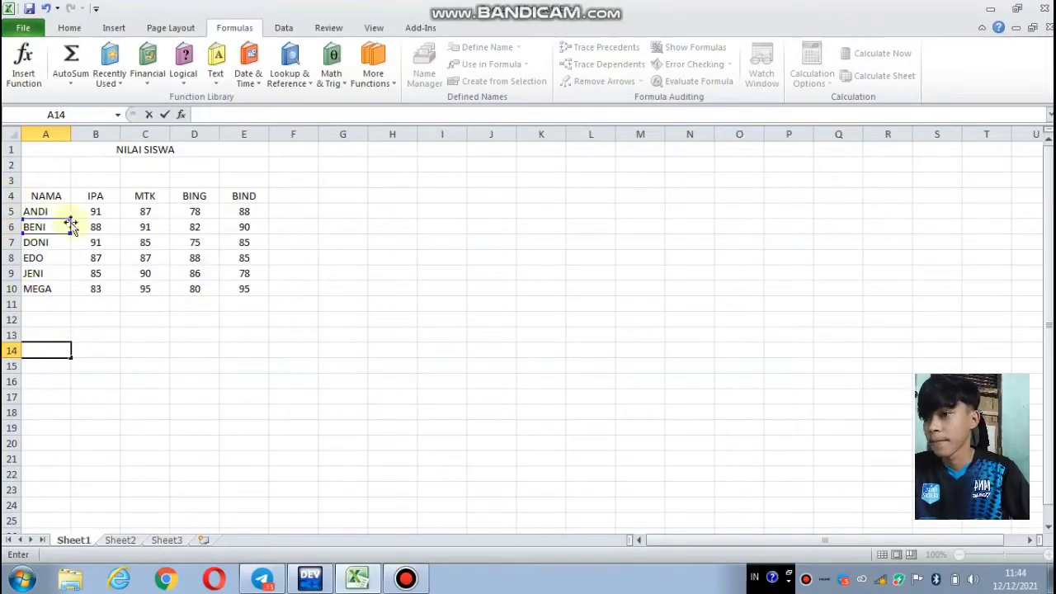
left_click(49, 212)
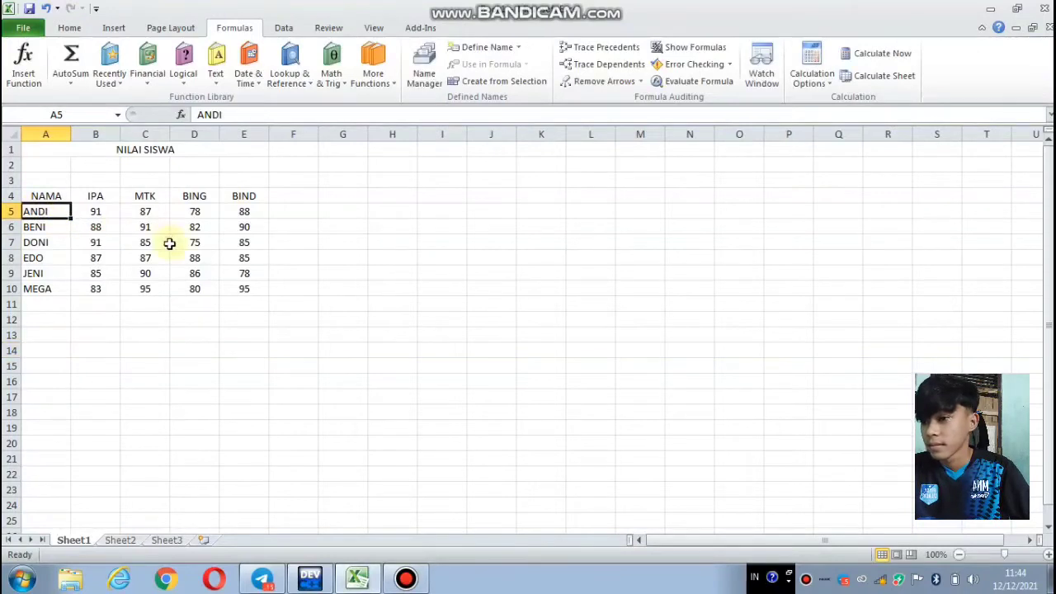
left_click(43, 334)
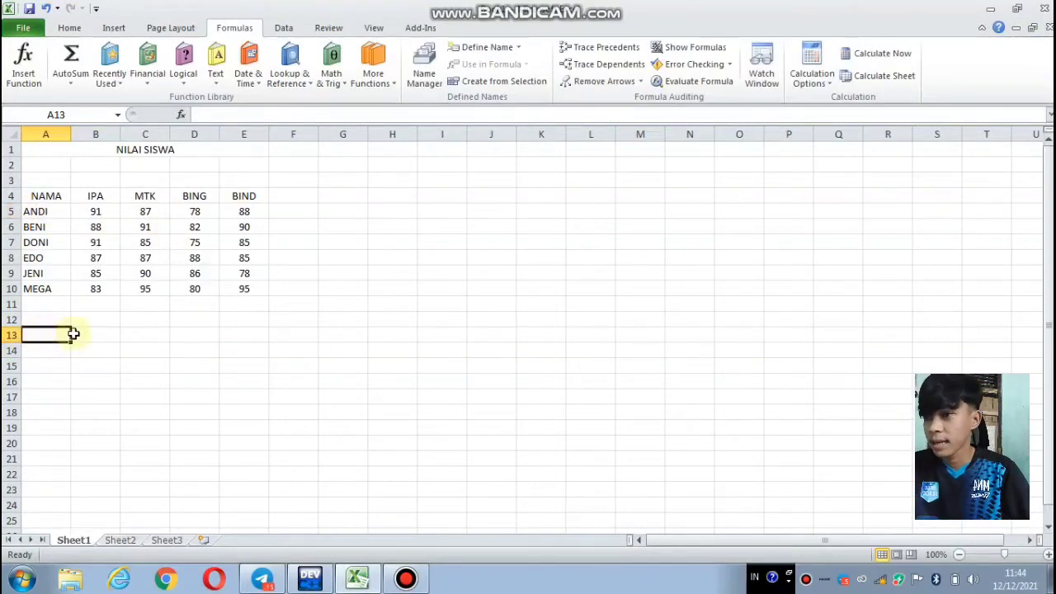
left_click(31, 213)
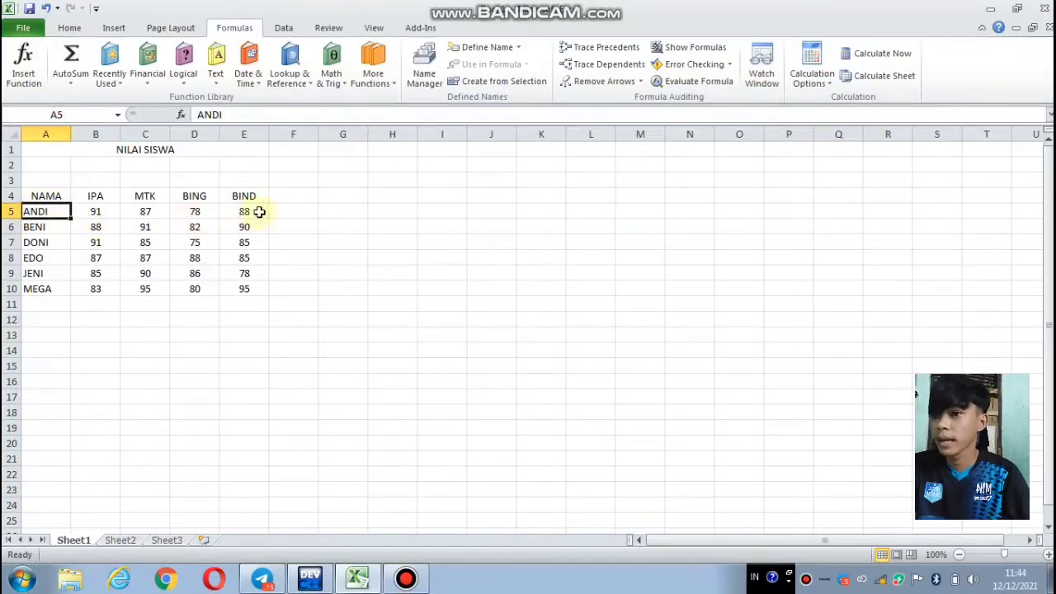
left_click(50, 332)
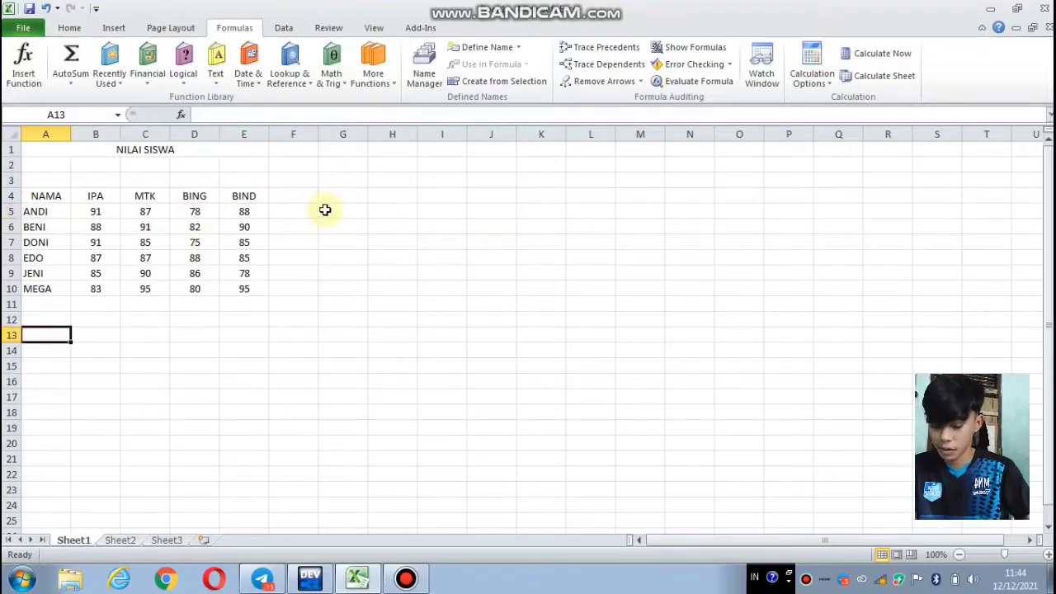
- Write the formula =AREAS(A5;E5) in cell G5, beside the first student's scores
left_click(324, 210)
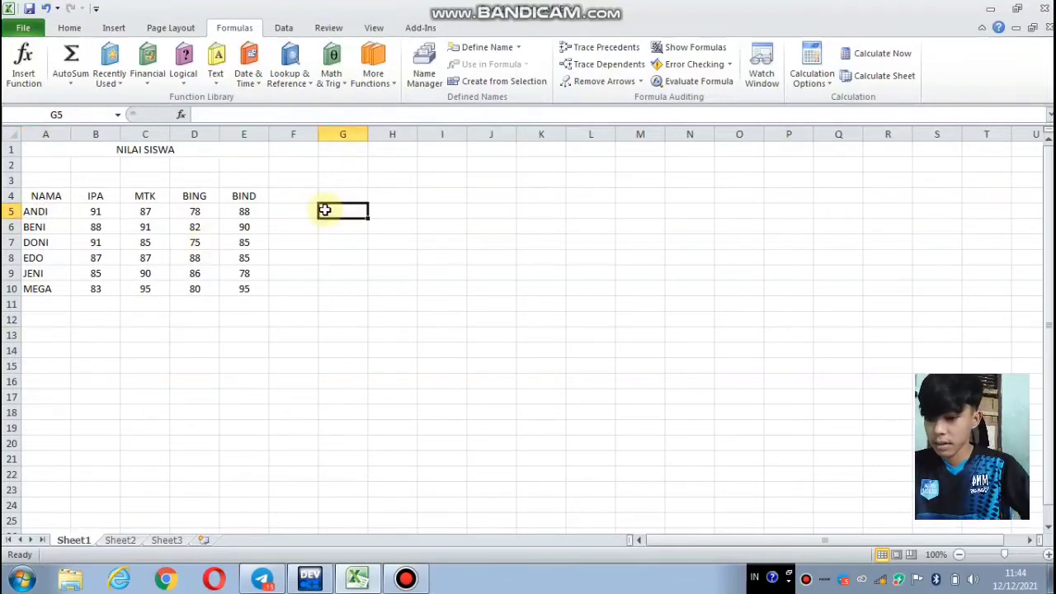
type("=AREAS")
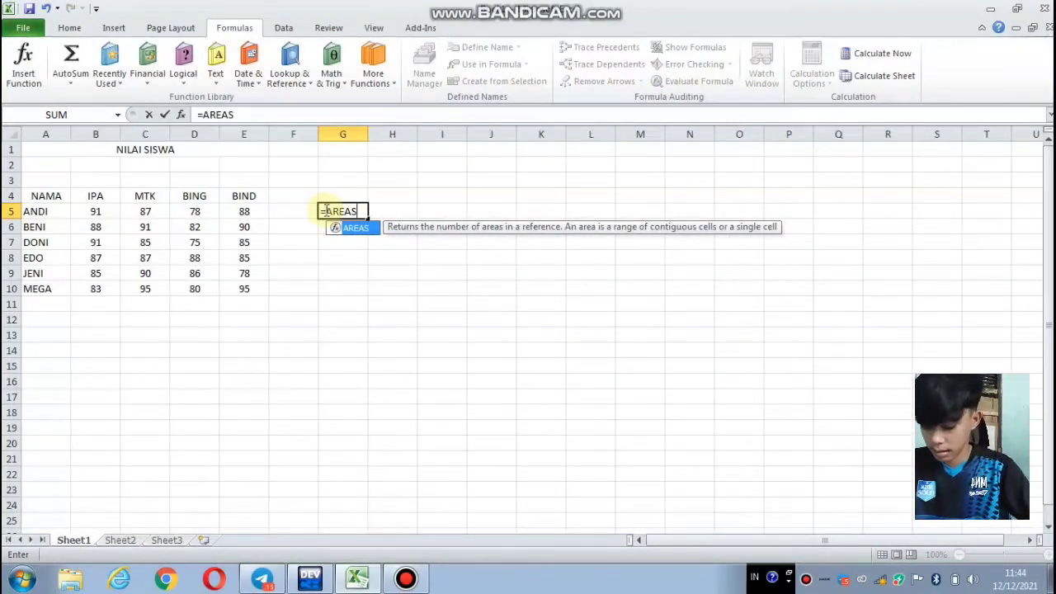
type("(")
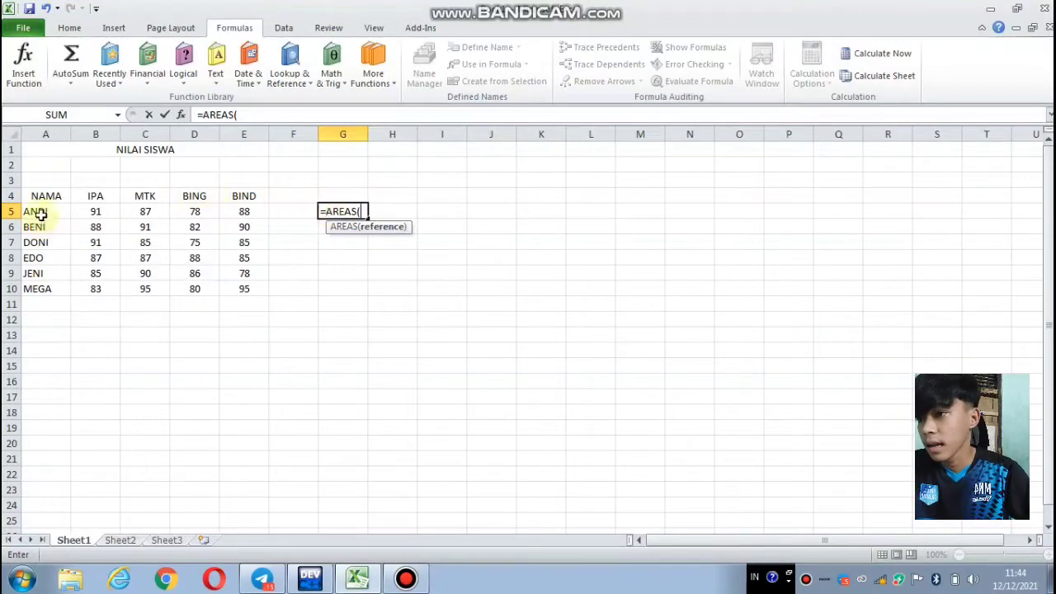
type("A")
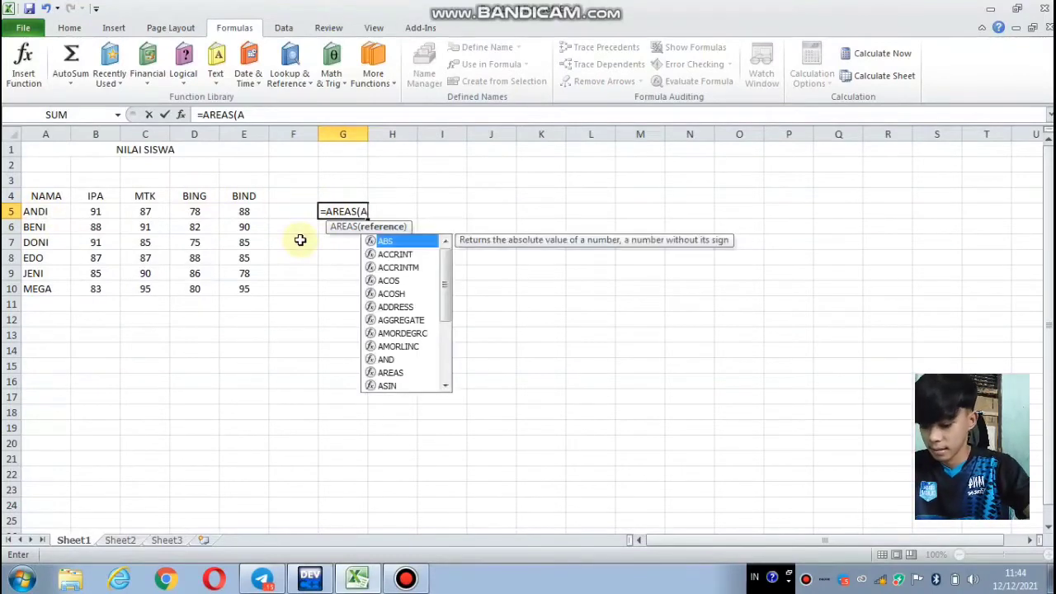
type("5")
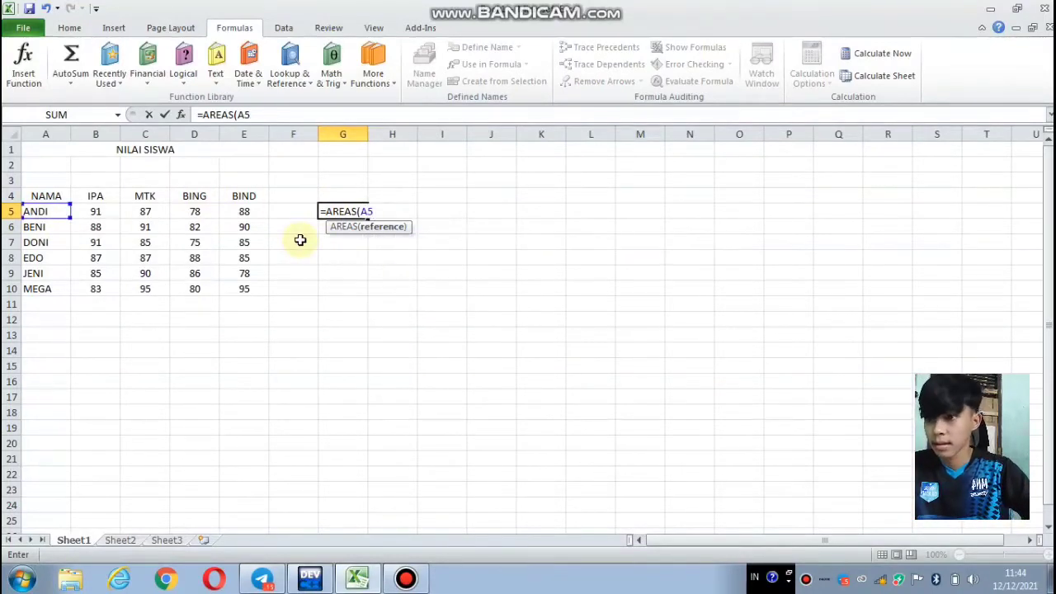
type(";")
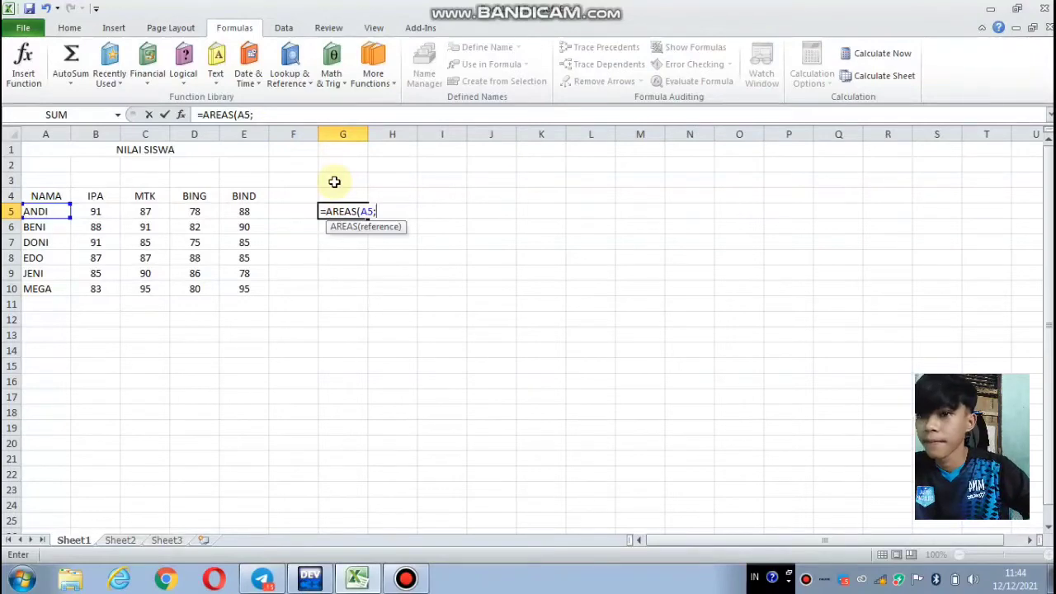
key("Left")
key("Left")
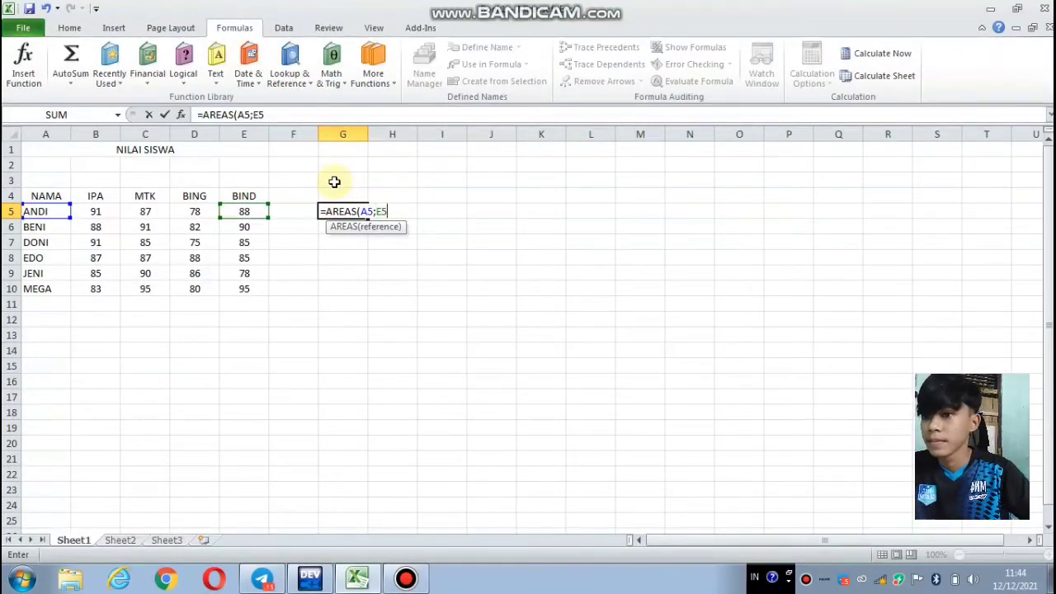
type(")")
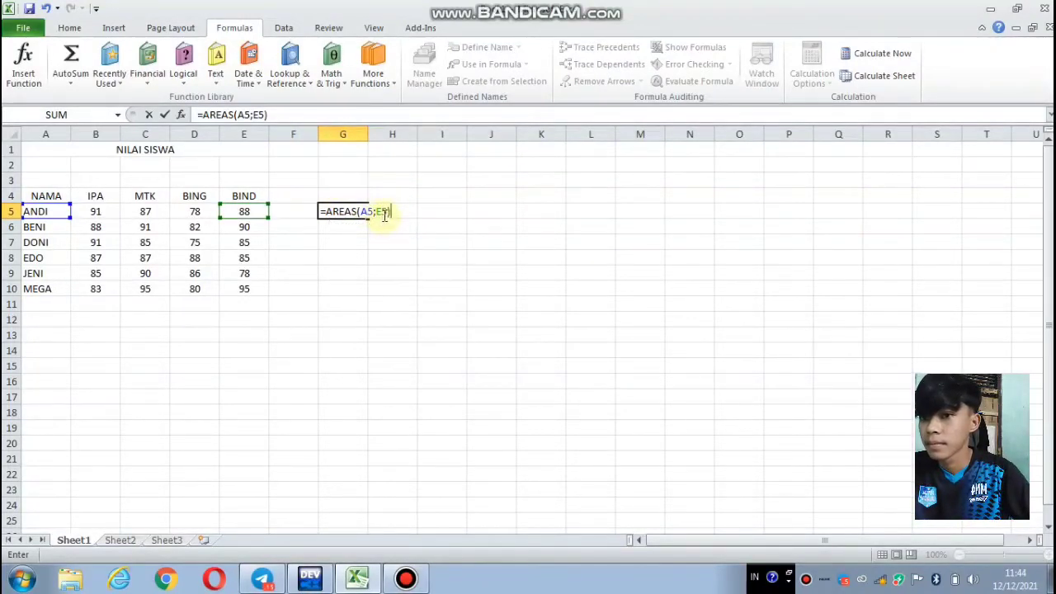
- Replace the semicolon in the G5 formula with a colon and enter it as =AREAS(A5:E5)
left_click(378, 212)
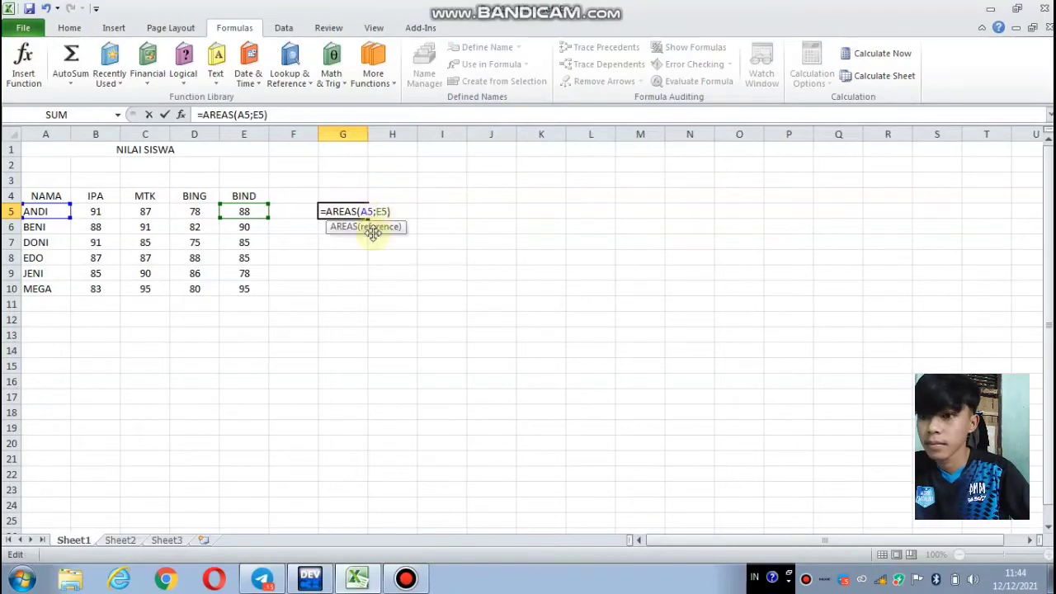
key("BackSpace")
type(":")
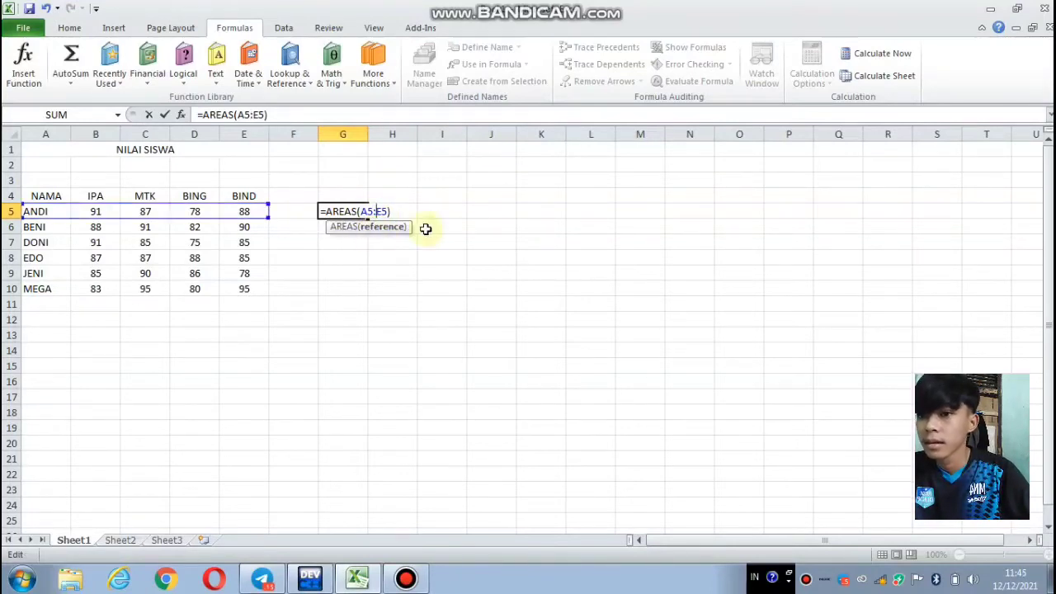
left_click(376, 216)
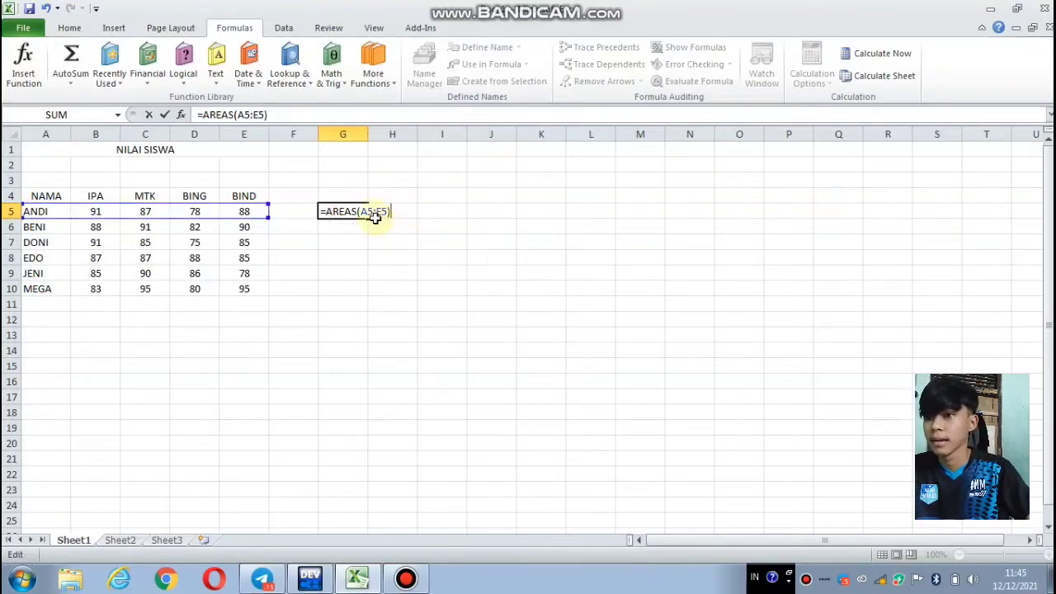
key("Return")
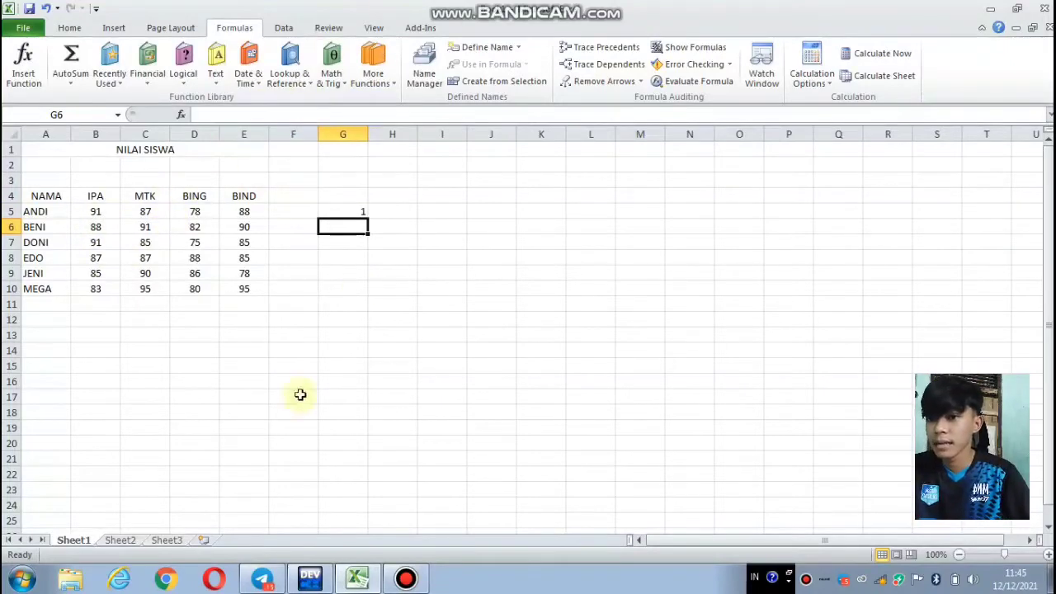
- Clear the AREAS formula from cell G5
left_click(357, 211)
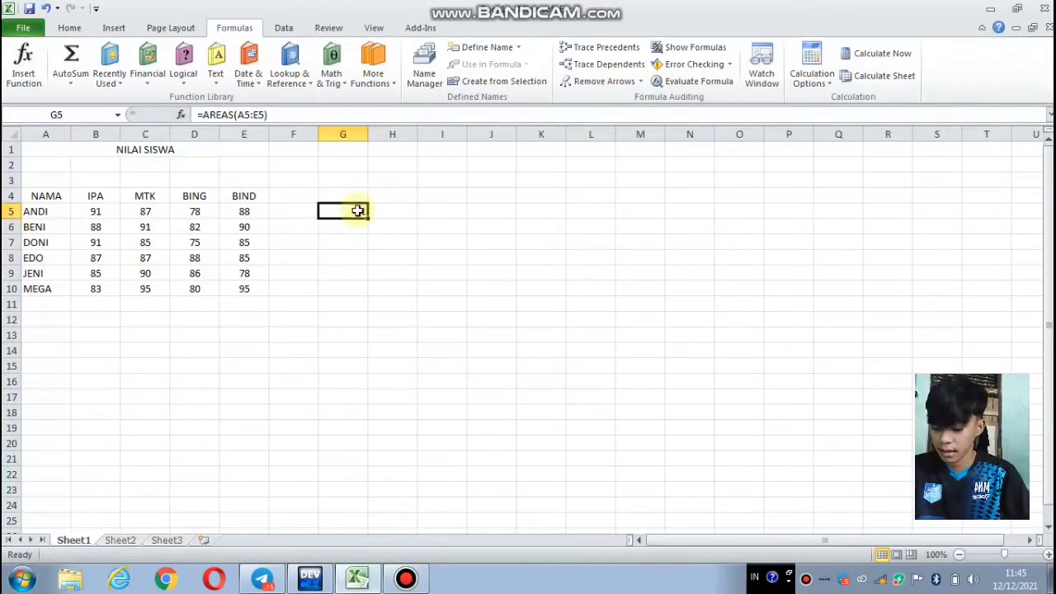
double_click(357, 212)
left_click(377, 444)
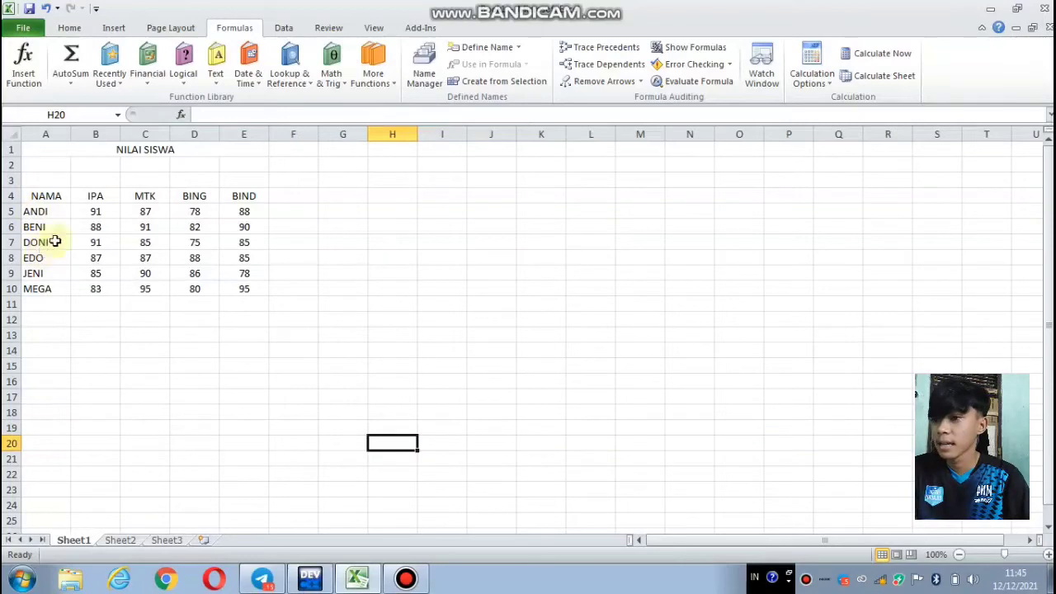
- Begin a MATCH formula in cell A14 with the student name from row 7 in quotes as lookup value, followed by ;A5;A10
left_click(53, 347)
type("=")
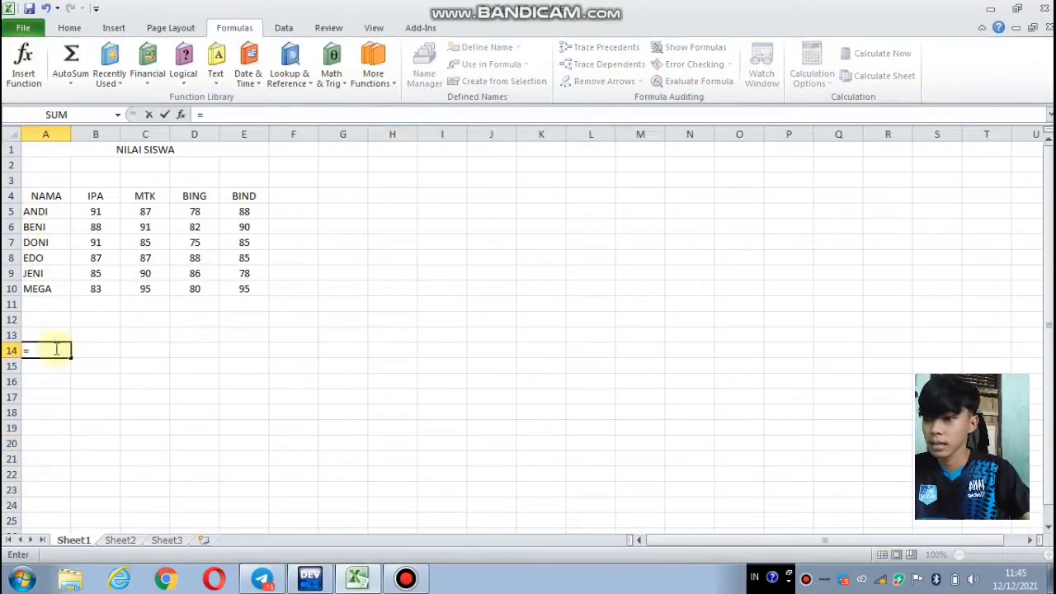
type("MATCH")
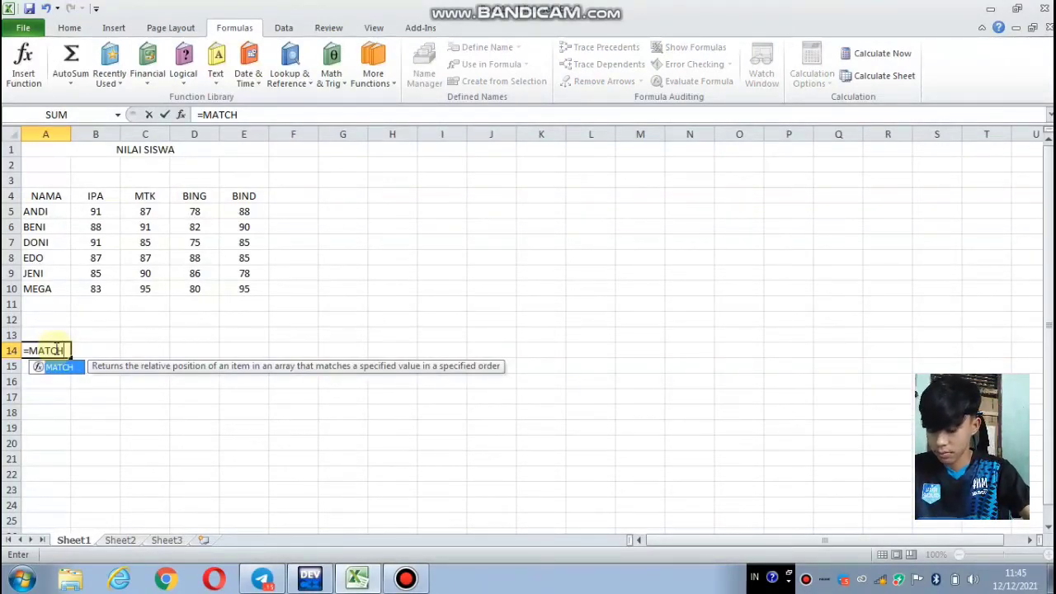
type("(")
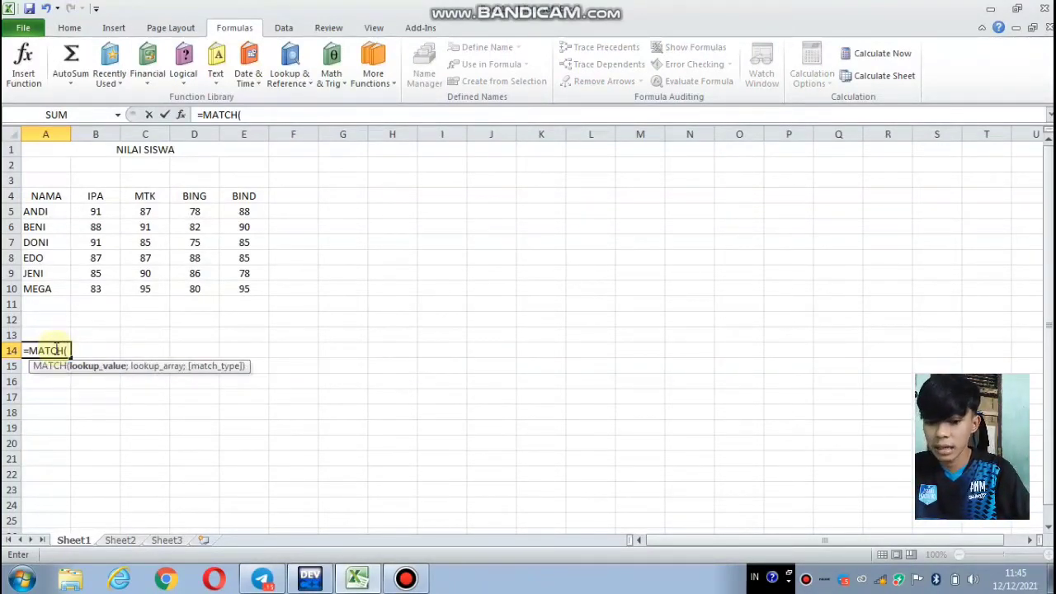
type("\"")
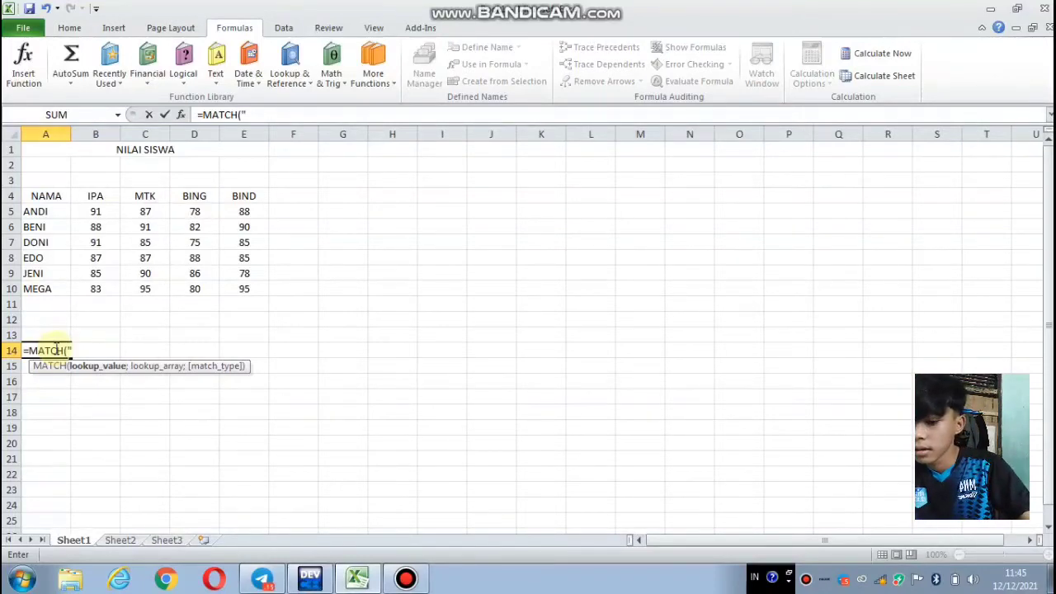
type("DONI")
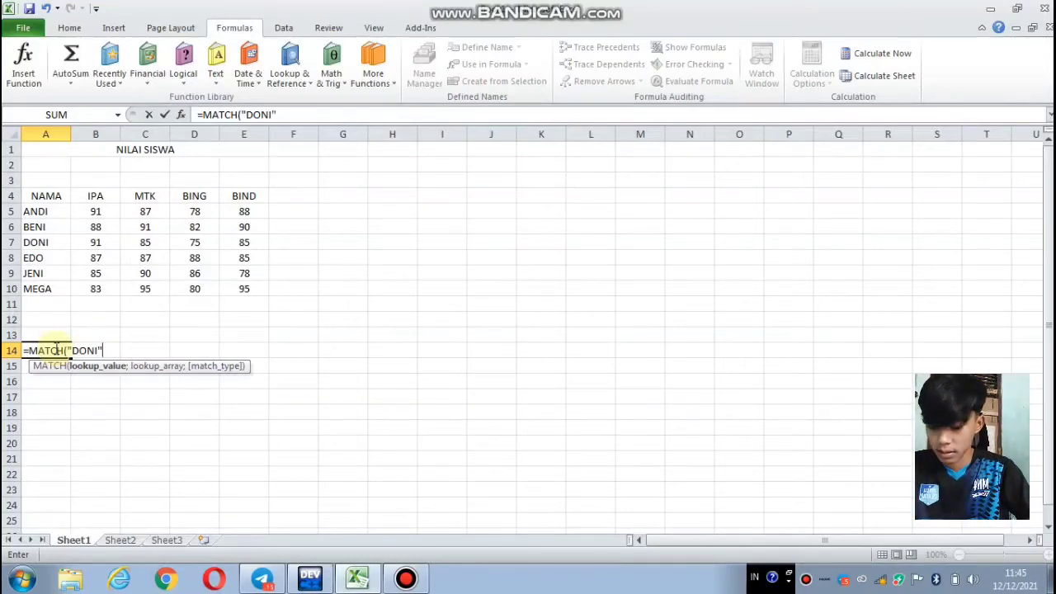
type(";")
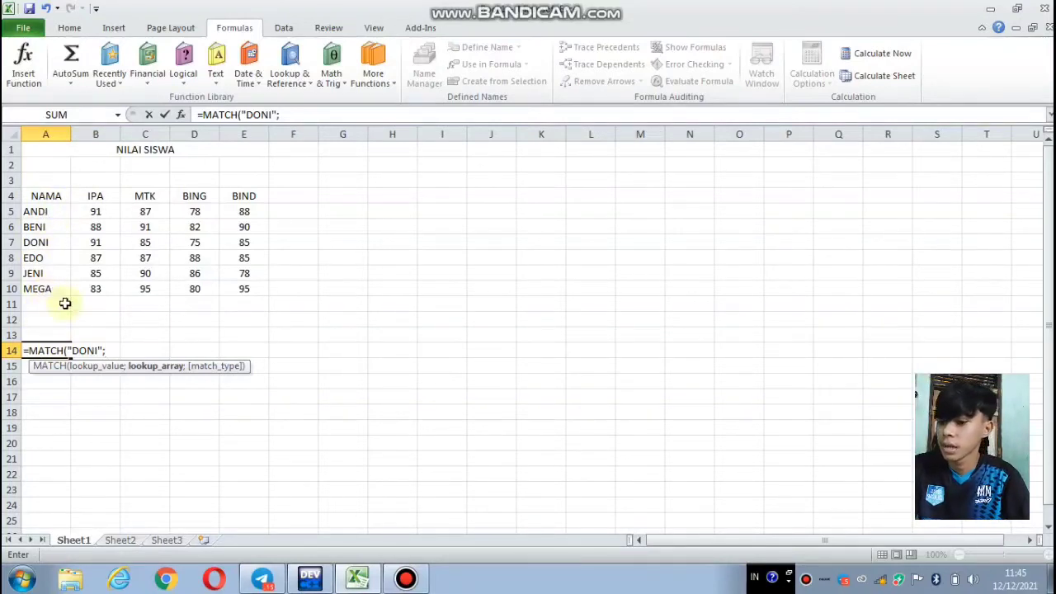
type("A5")
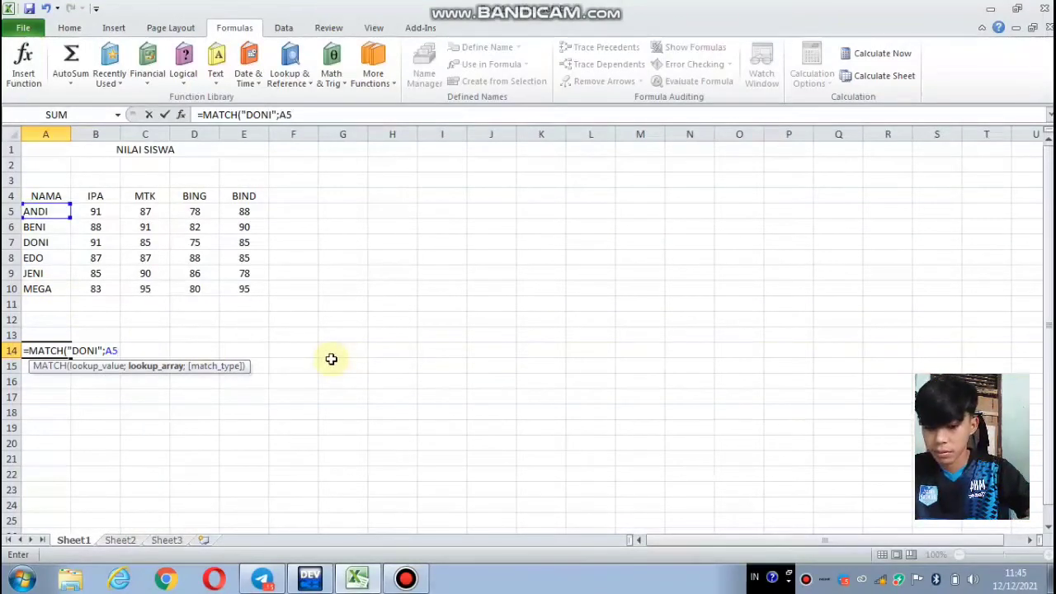
type(";")
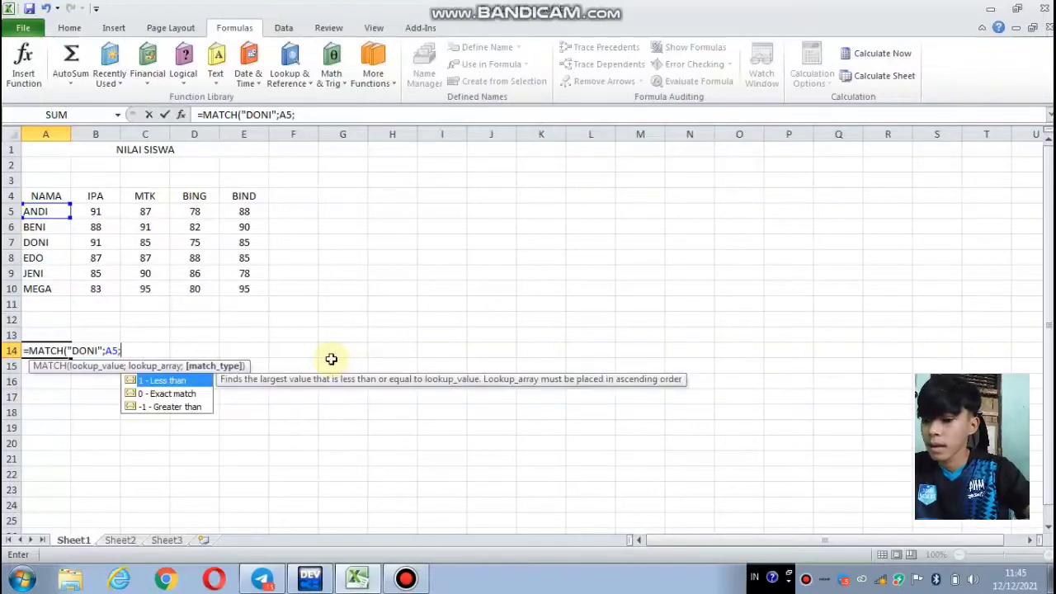
type("A10")
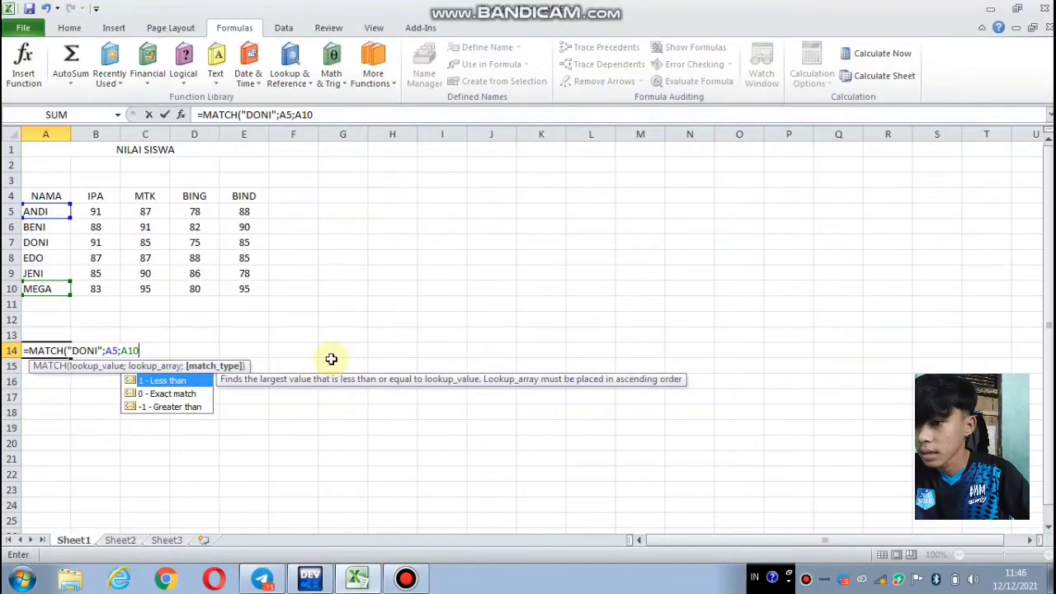
- Replace the semicolon between A5 and A10 in the A14 MATCH formula with a colon, close the parenthesis and enter it
left_click(124, 350)
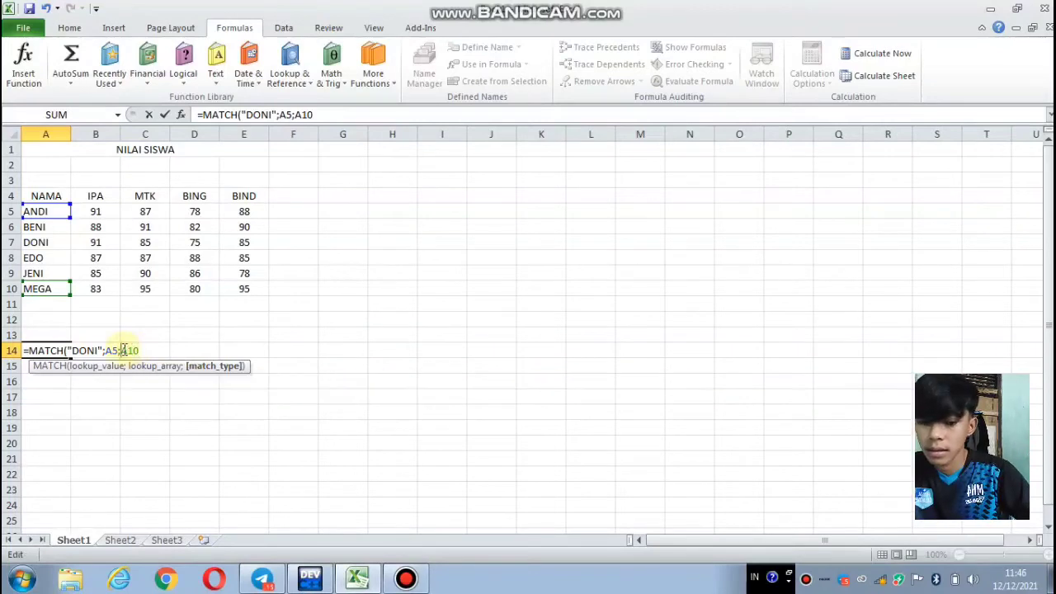
key("BackSpace")
type(":A10")
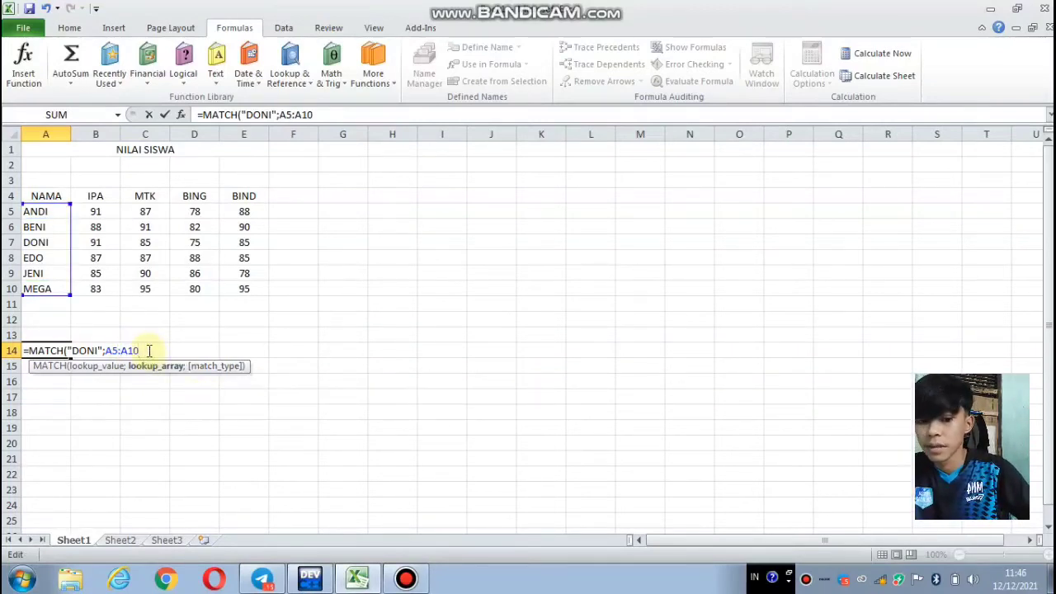
type(")")
key("Return")
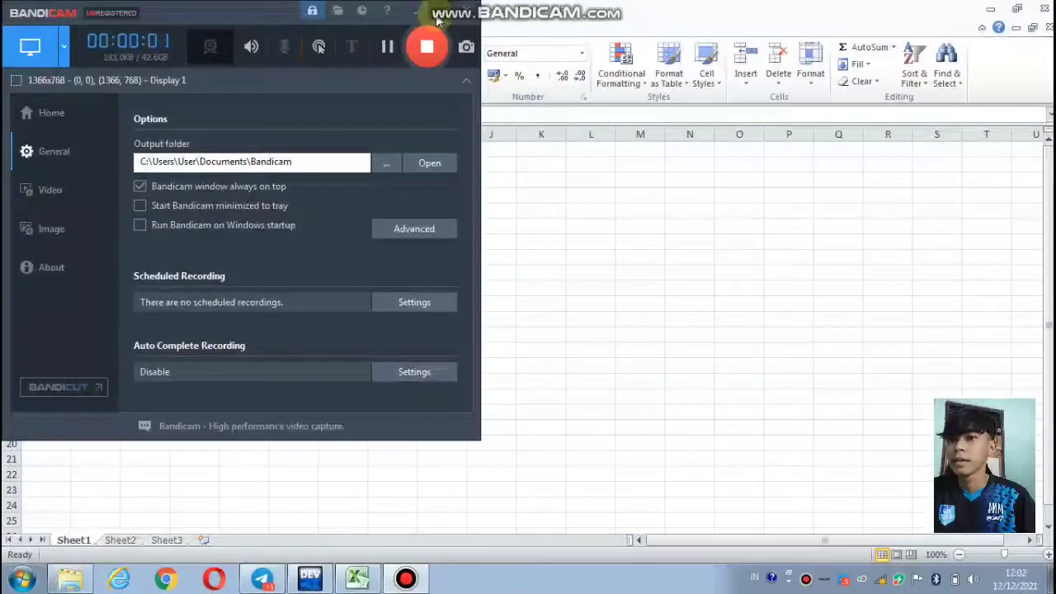
- Enter the formula =CEILING(E5;10) in cell F5, beside the first student's BIND score
left_click(437, 18)
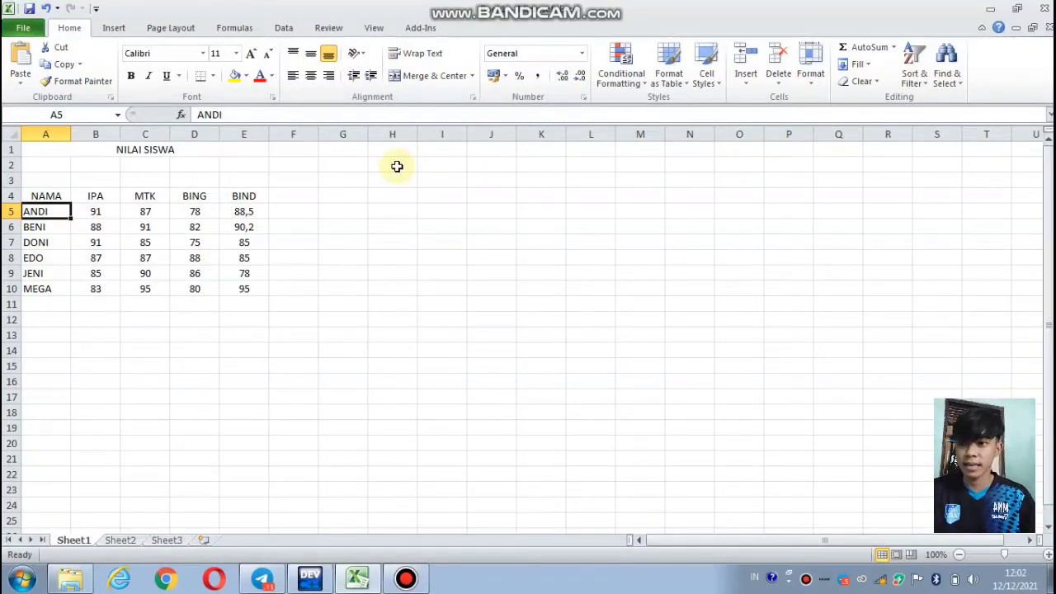
left_click(298, 208)
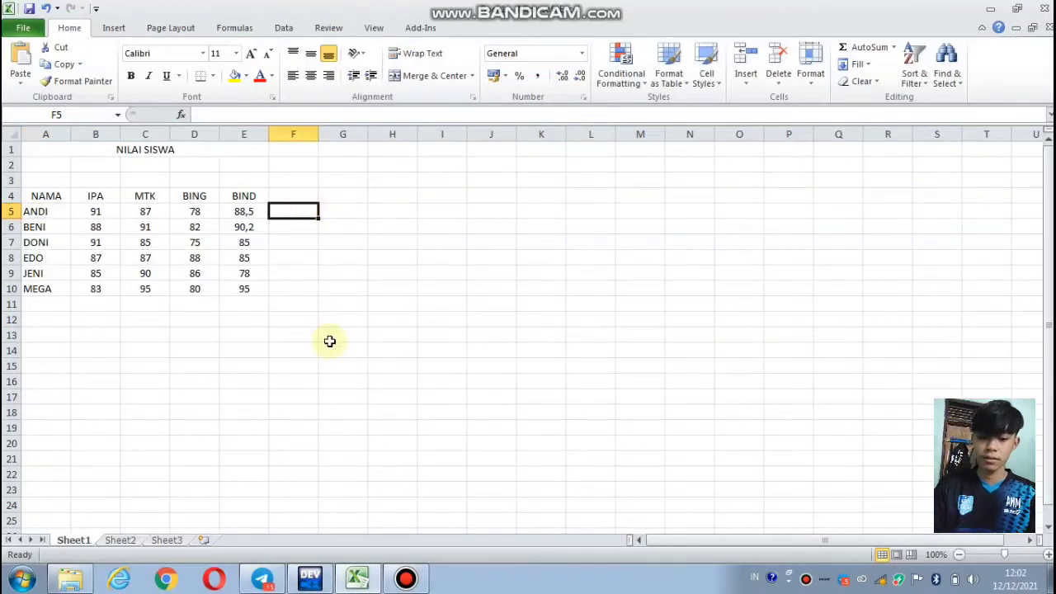
type("=")
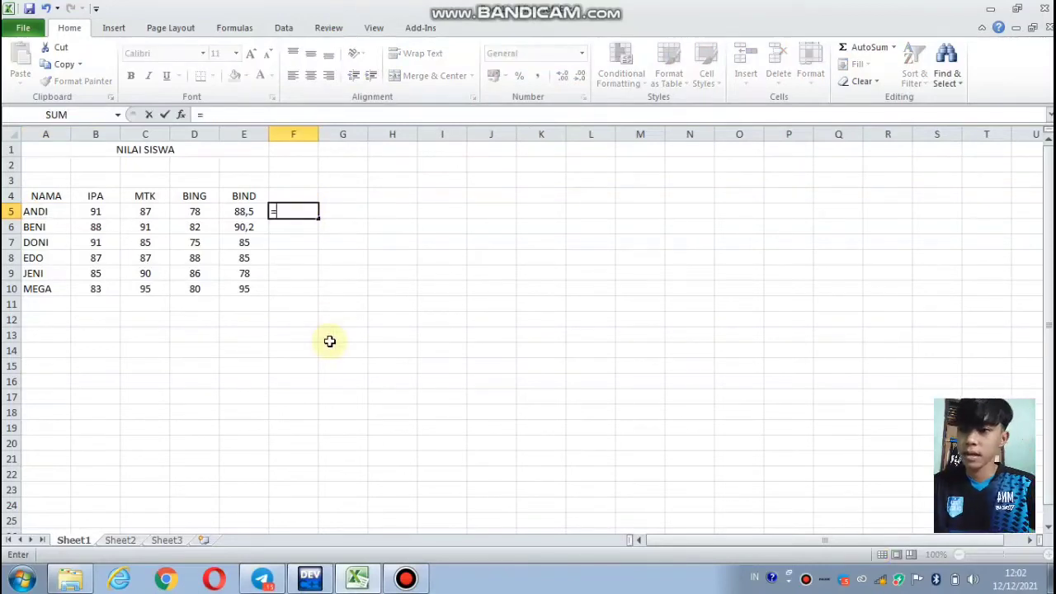
type("CEILIN")
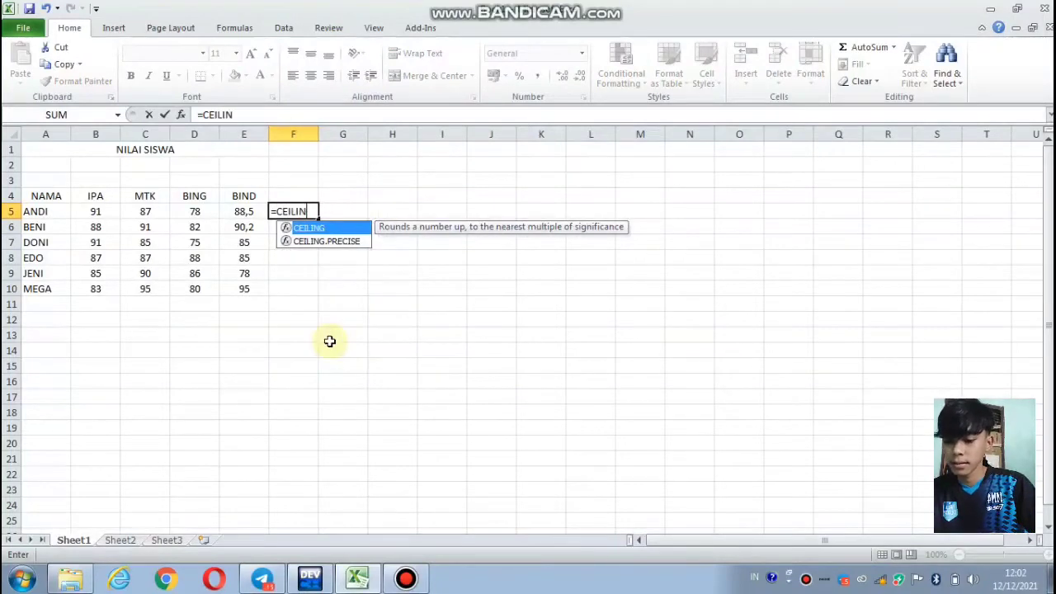
type("G(")
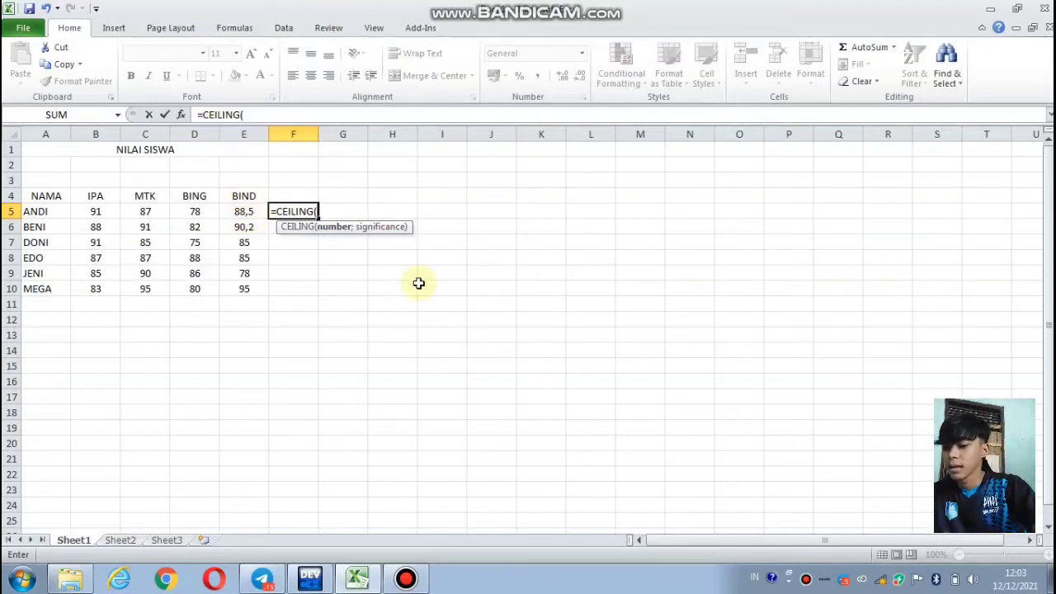
type("E5")
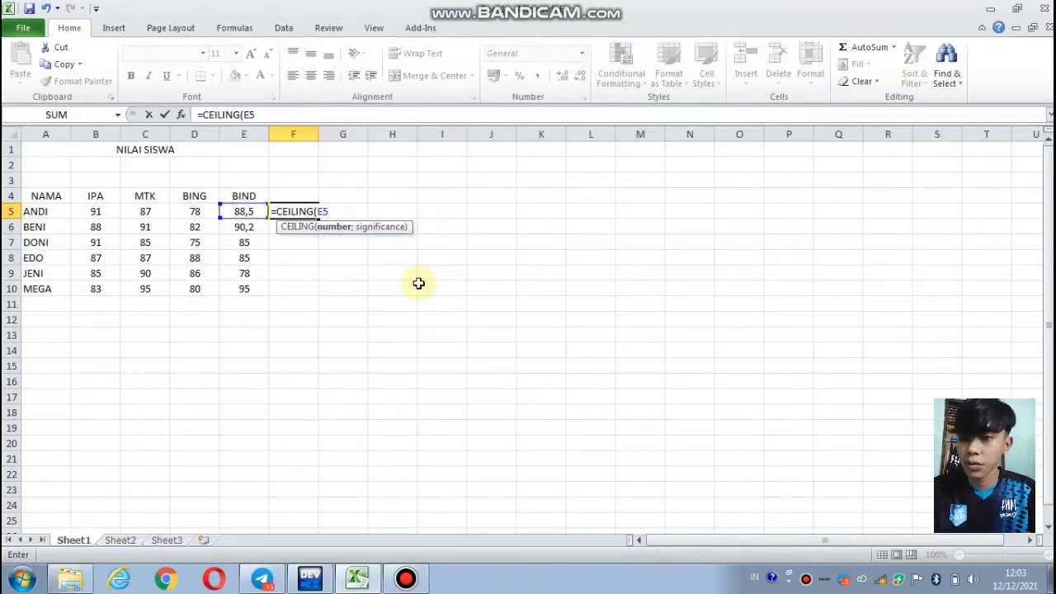
type(";10")
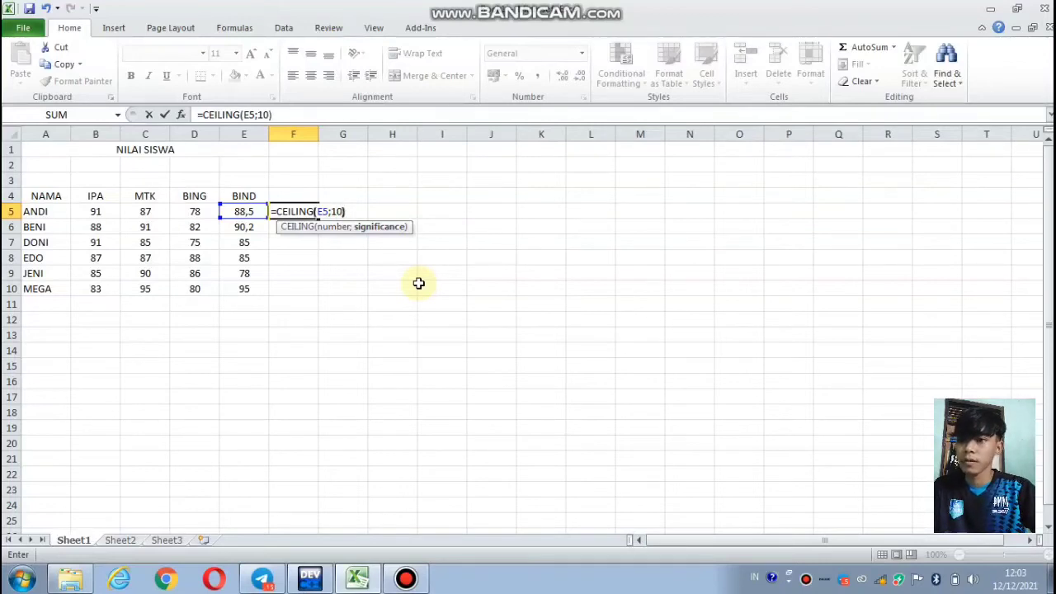
type(")")
key("Return")
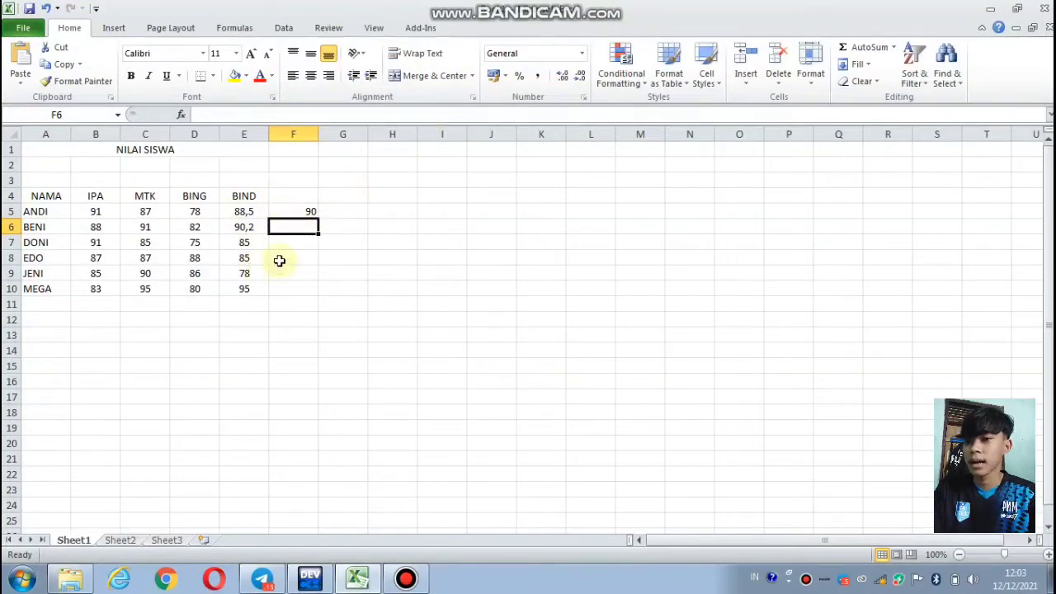
- Enter the formula =FLOOR(E5;10) in cell G5, beside the CEILING formula
left_click(335, 211)
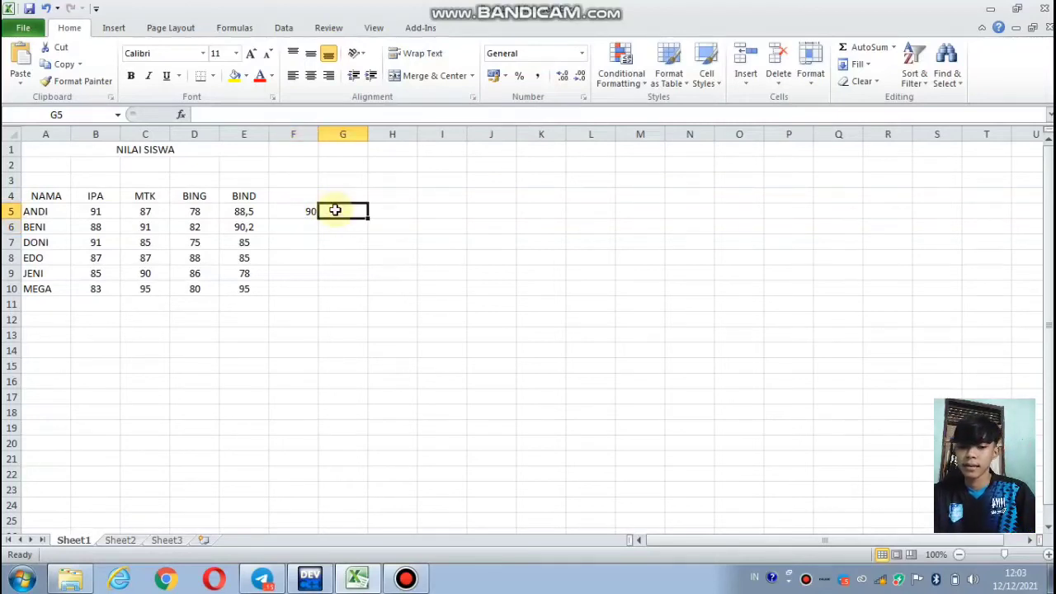
type("=FLOOR")
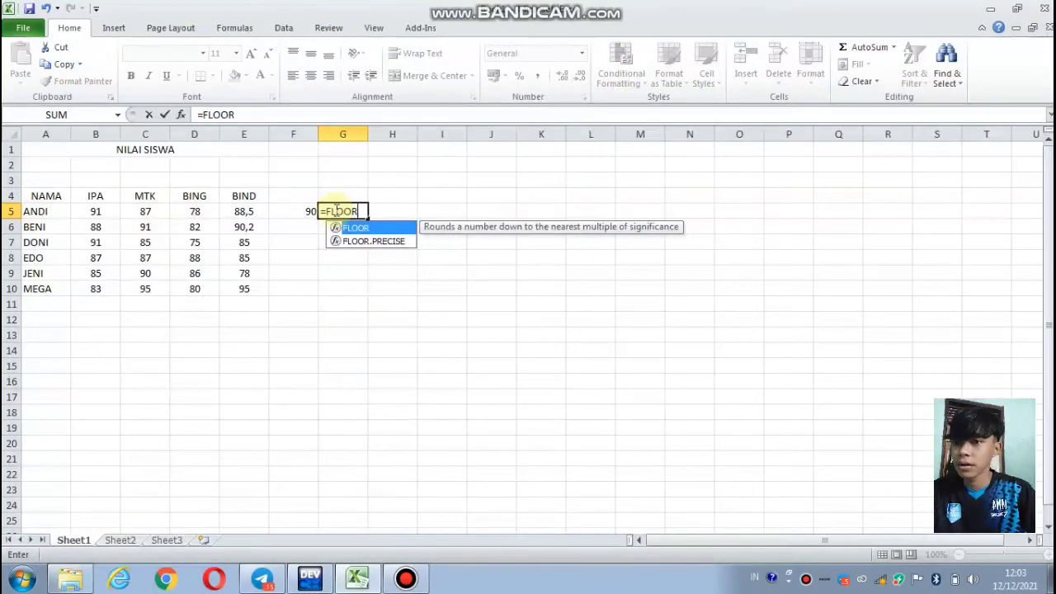
type("(")
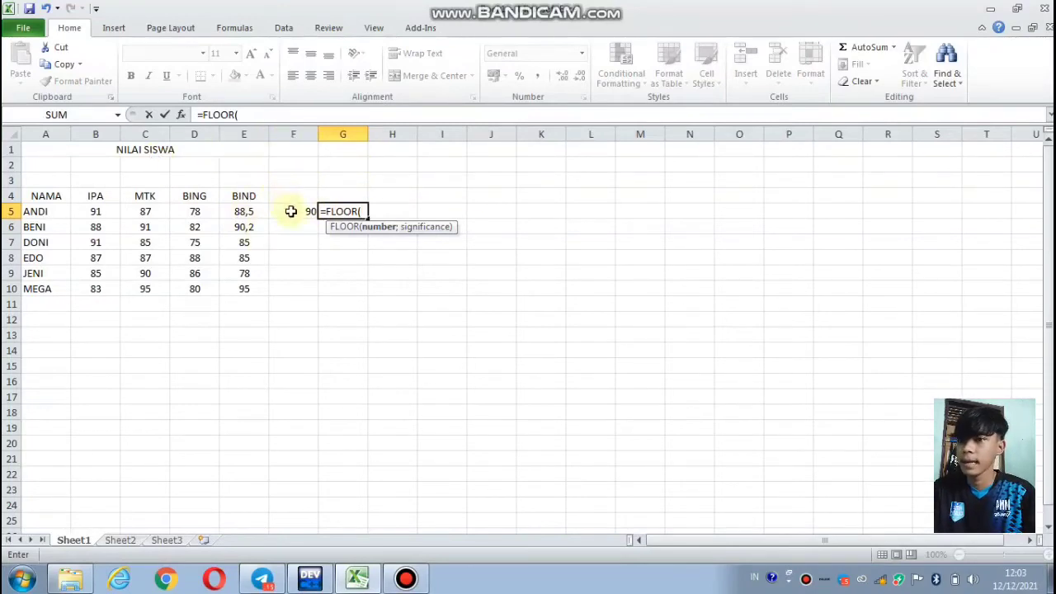
type("E5")
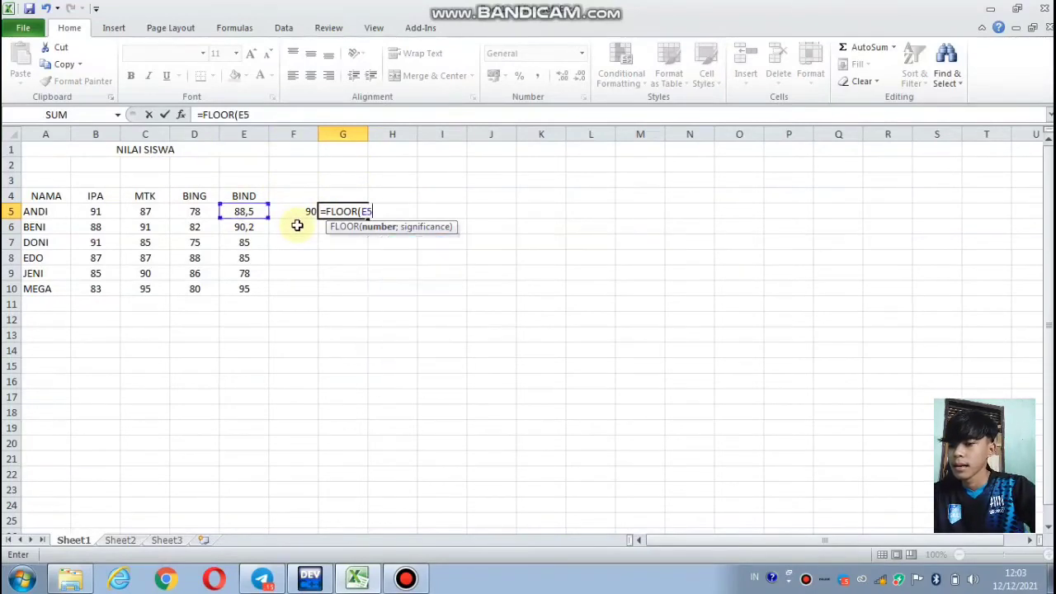
type(";")
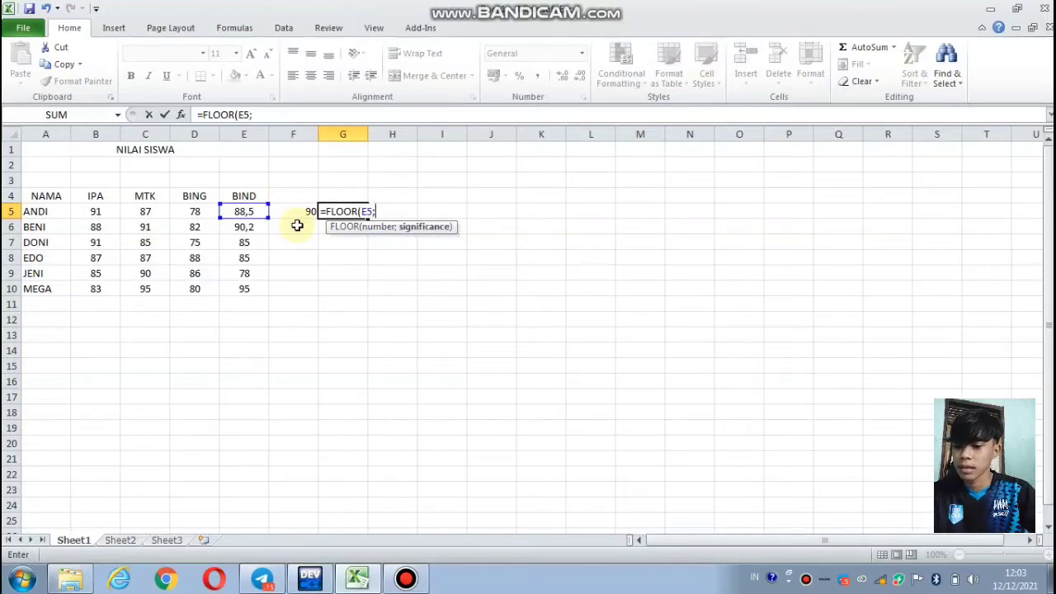
type("20)")
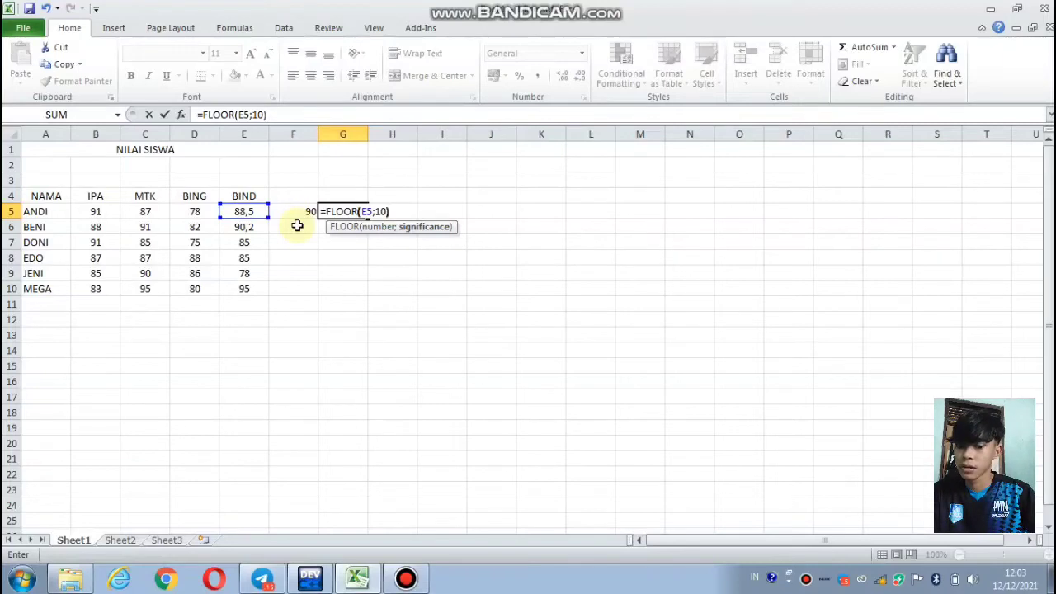
key("Return")
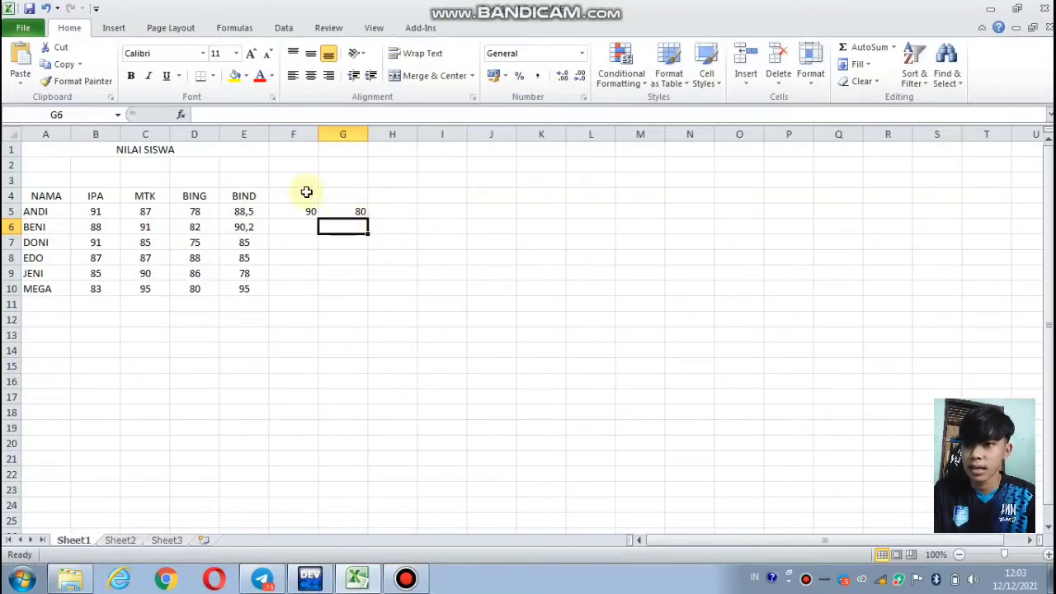
- Clear the FLOOR formula from cell G5 and the CEILING formula from cell F5
left_click(352, 212)
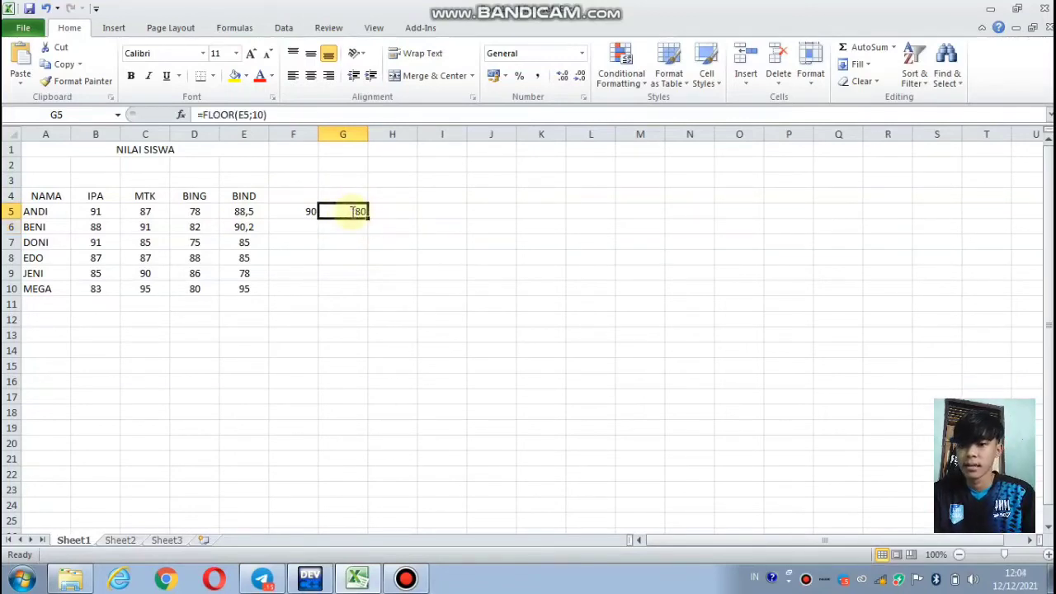
key("BackSpace")
left_click(314, 209)
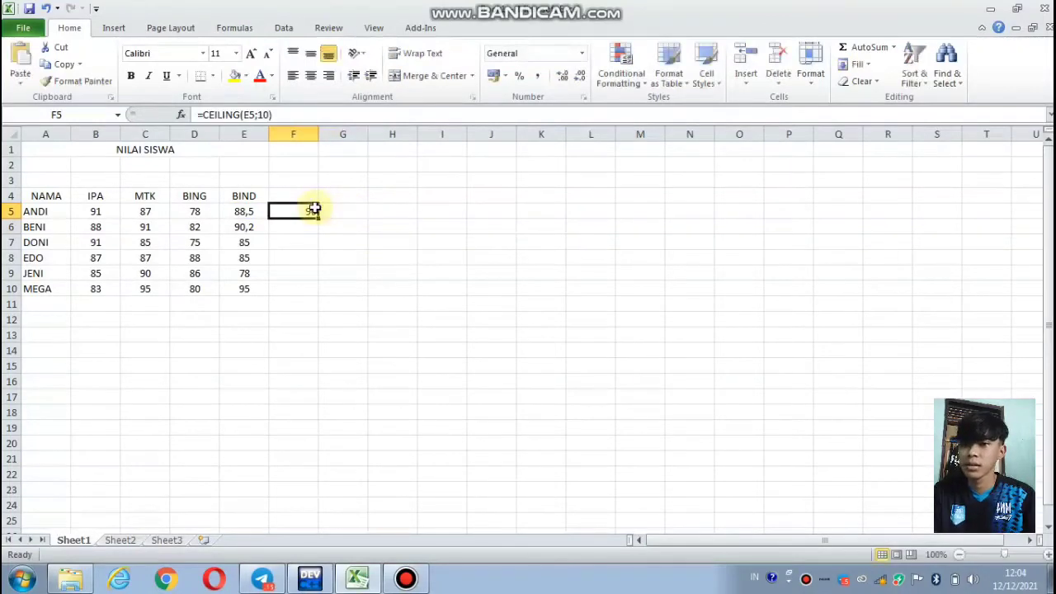
key("BackSpace")
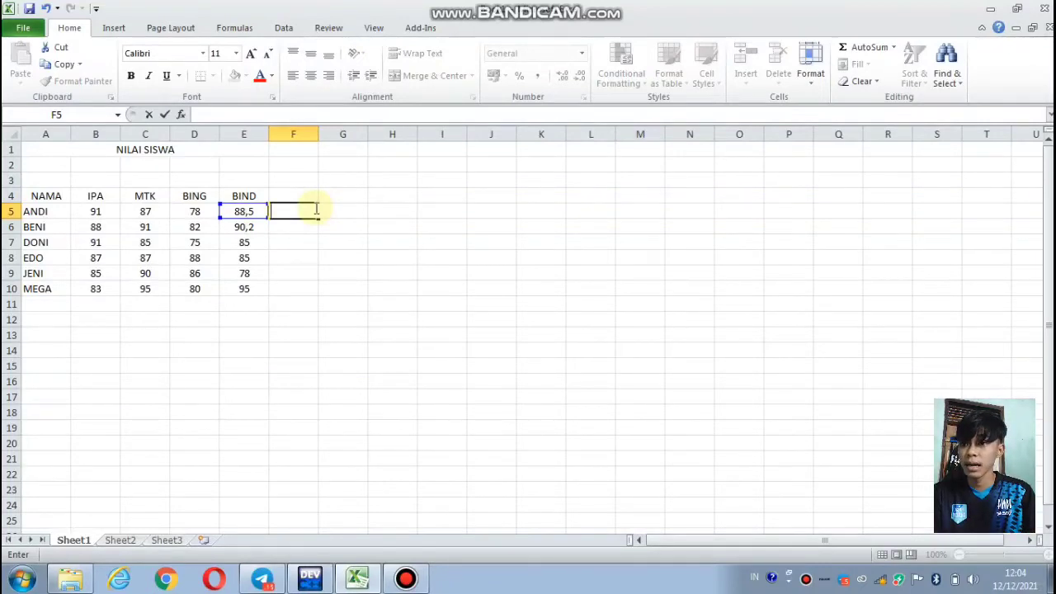
left_click(405, 578)
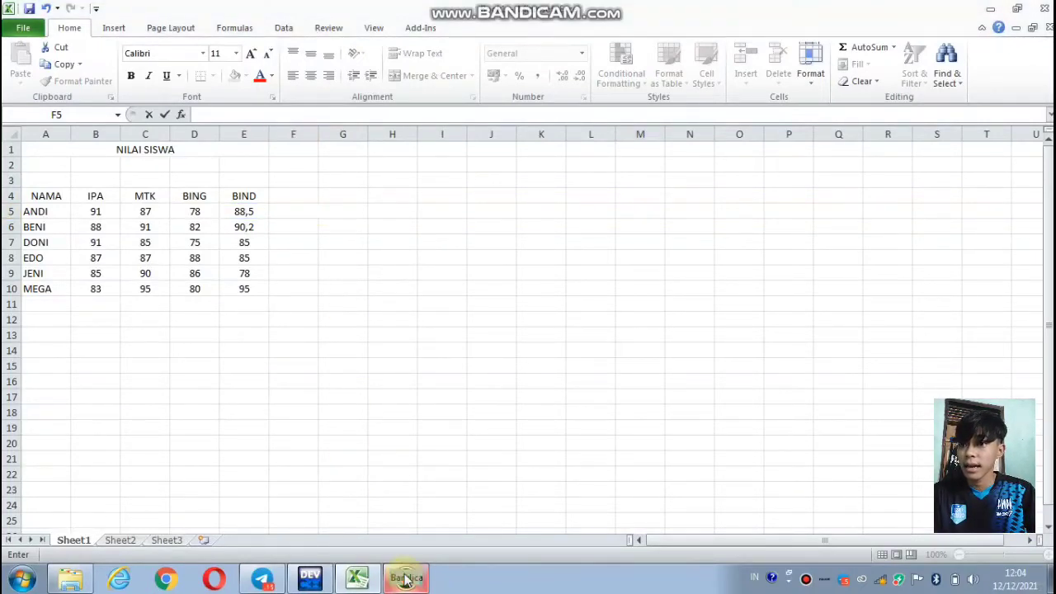
left_click(405, 578)
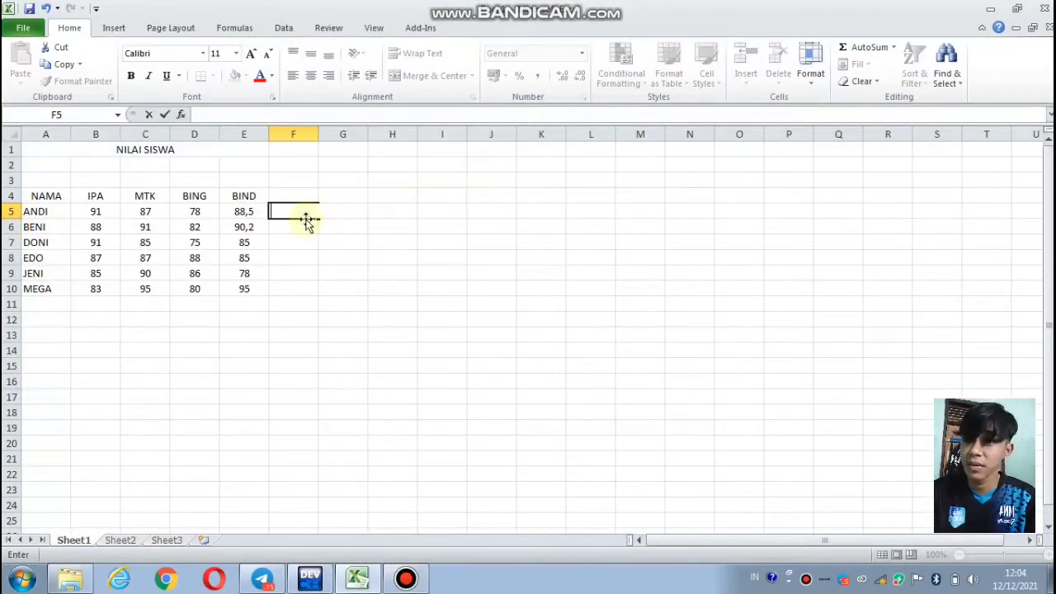
left_click_drag(43, 217, 74, 245)
left_click(74, 245)
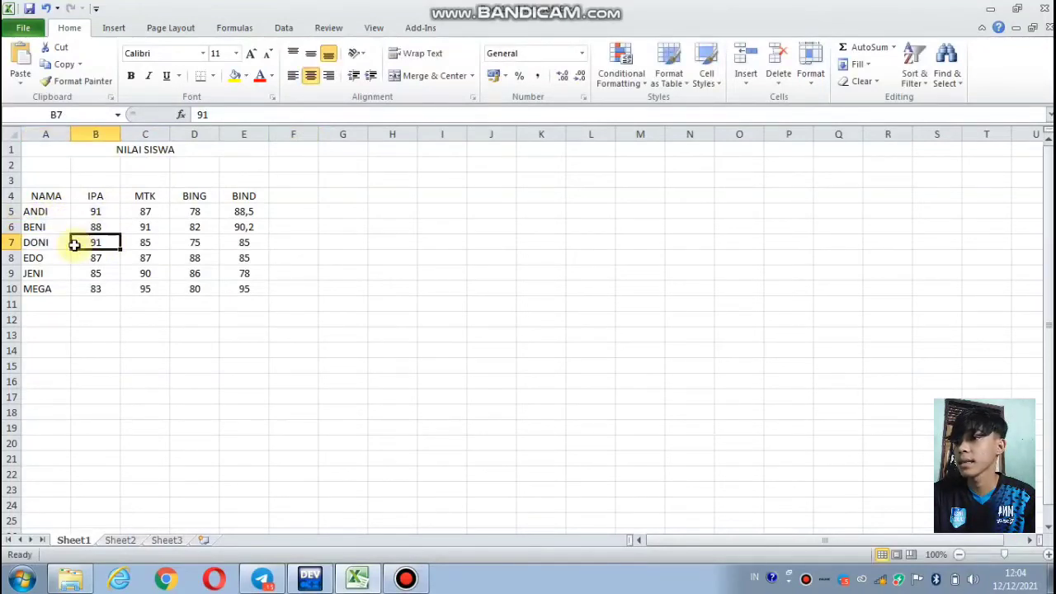
left_click(33, 212)
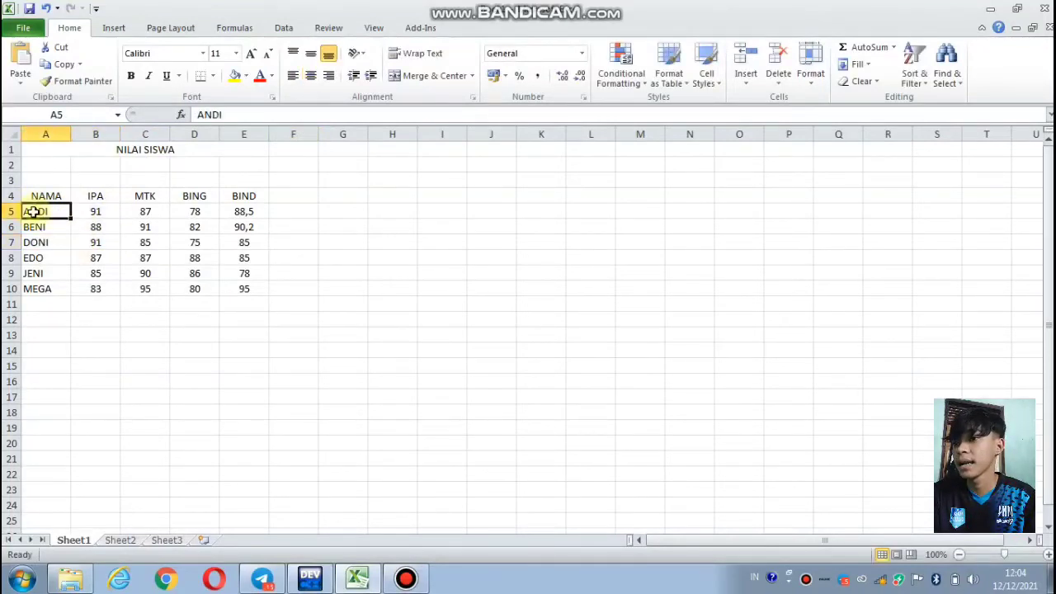
- Try to enter the formula =LEFT(A5,2) in cell F5, beside the first student's BIND score
left_click(306, 210)
type("=")
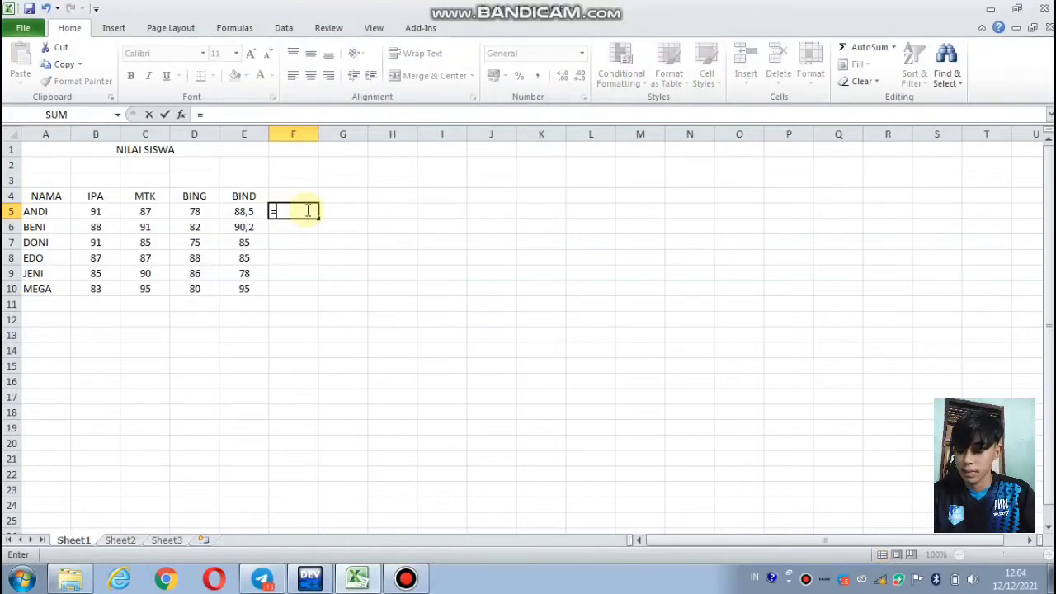
type("LEFT")
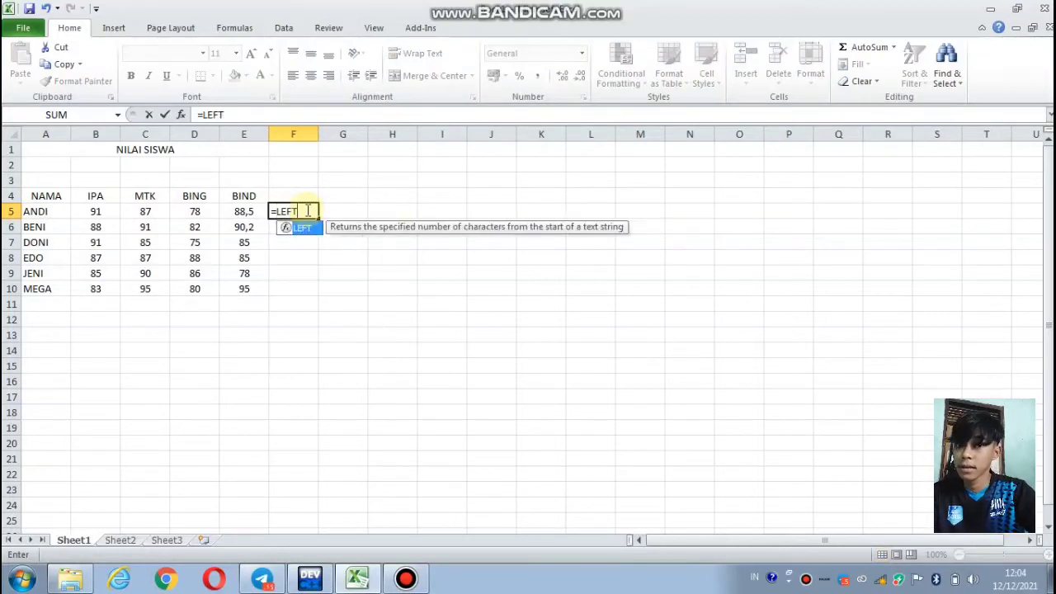
type("(")
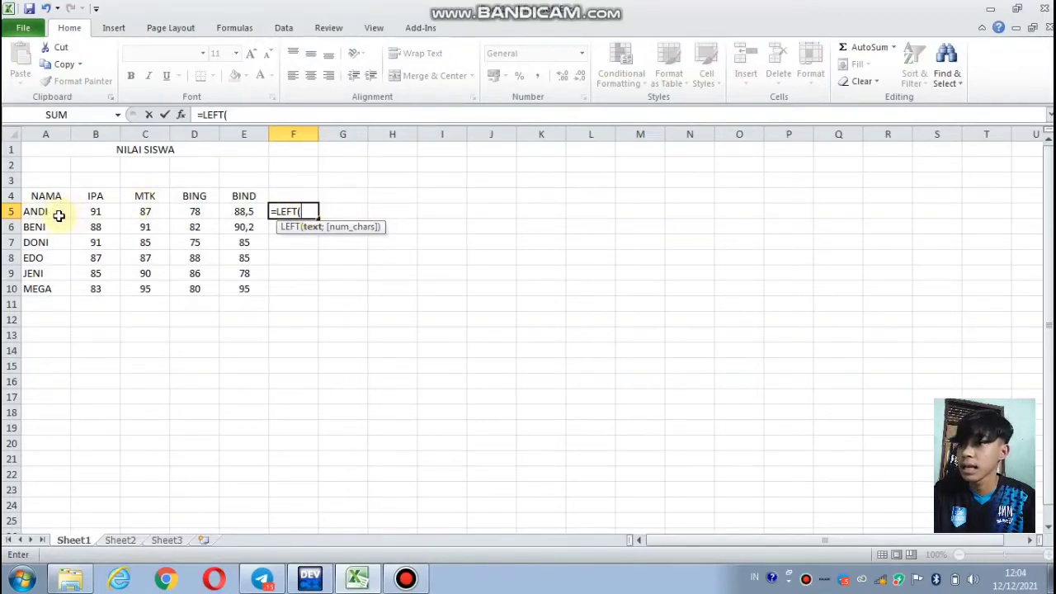
type("A")
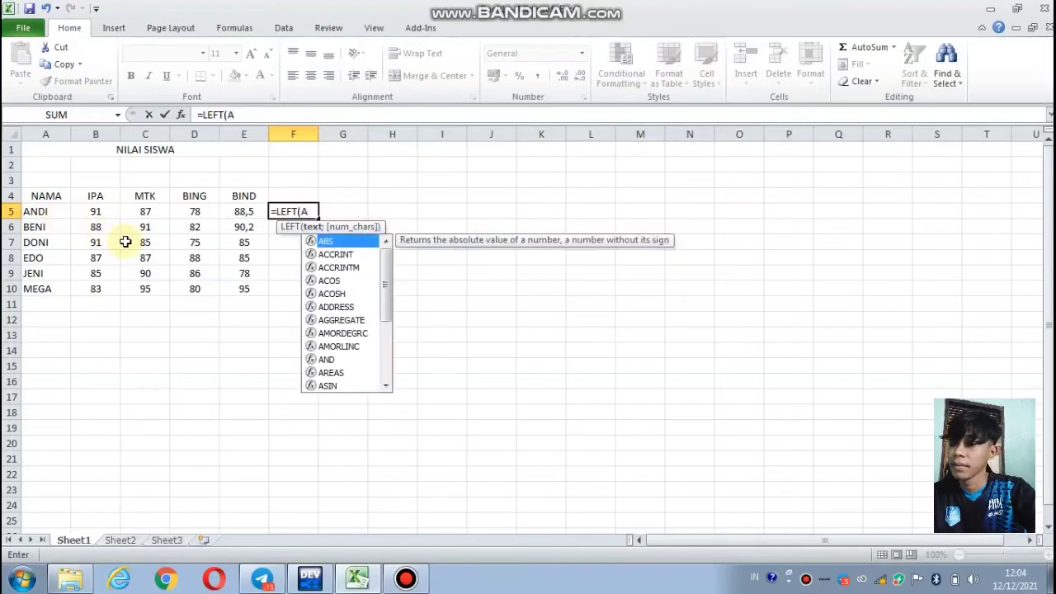
type("5")
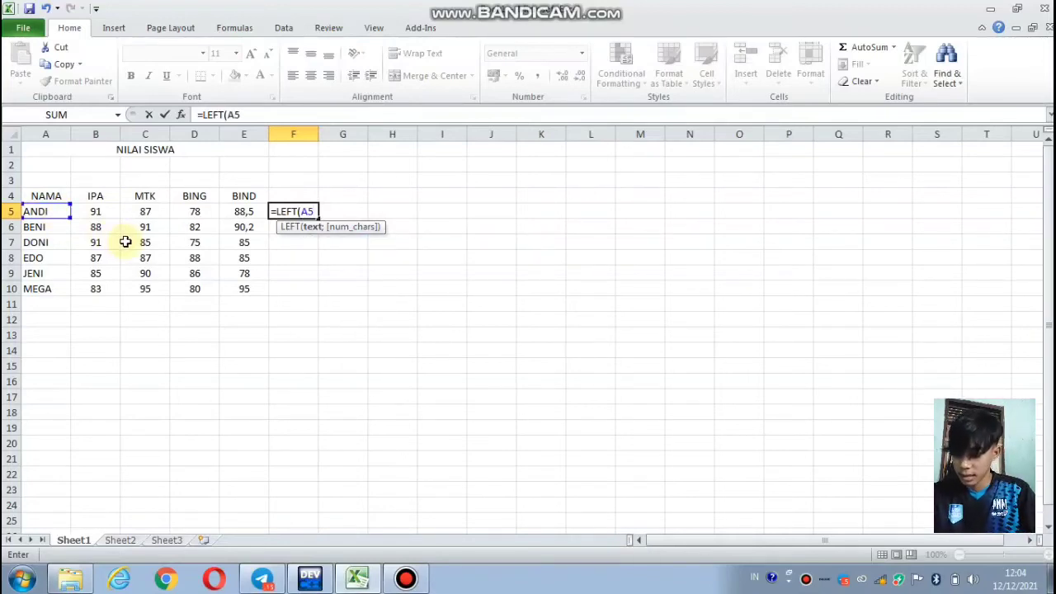
type(",")
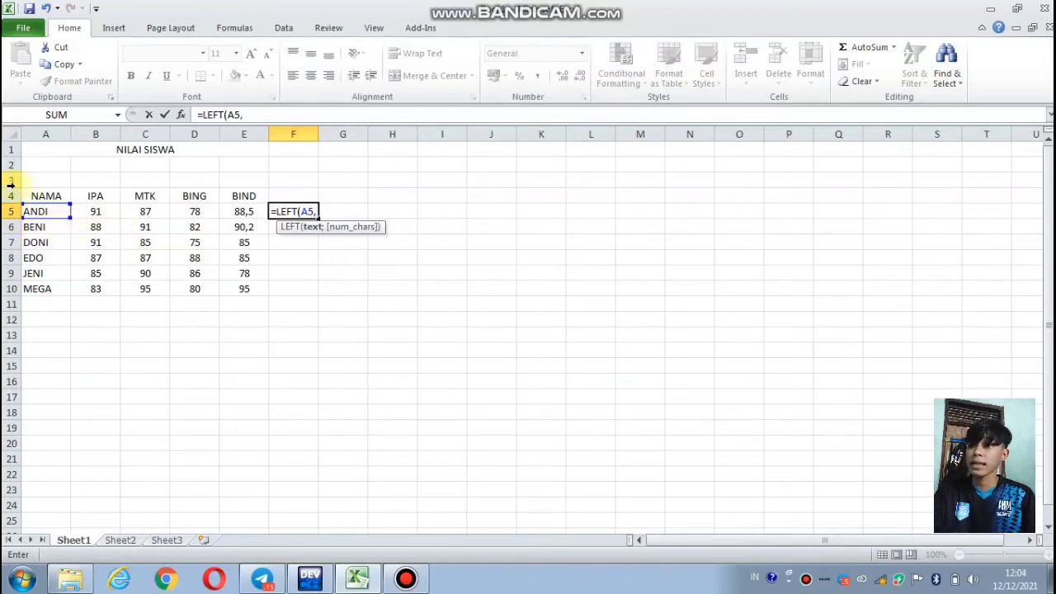
type("2")
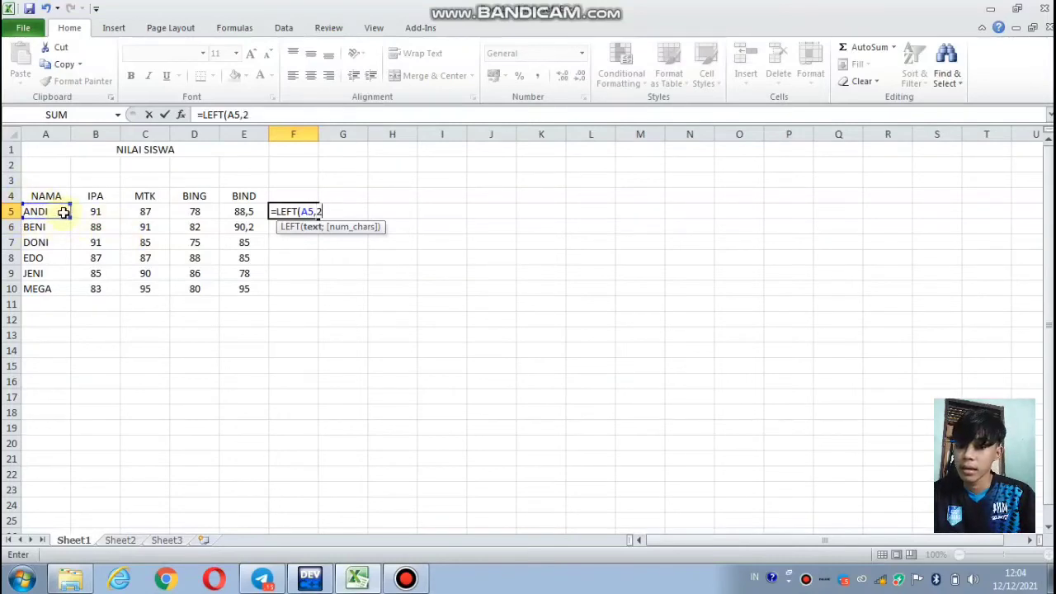
key("Return")
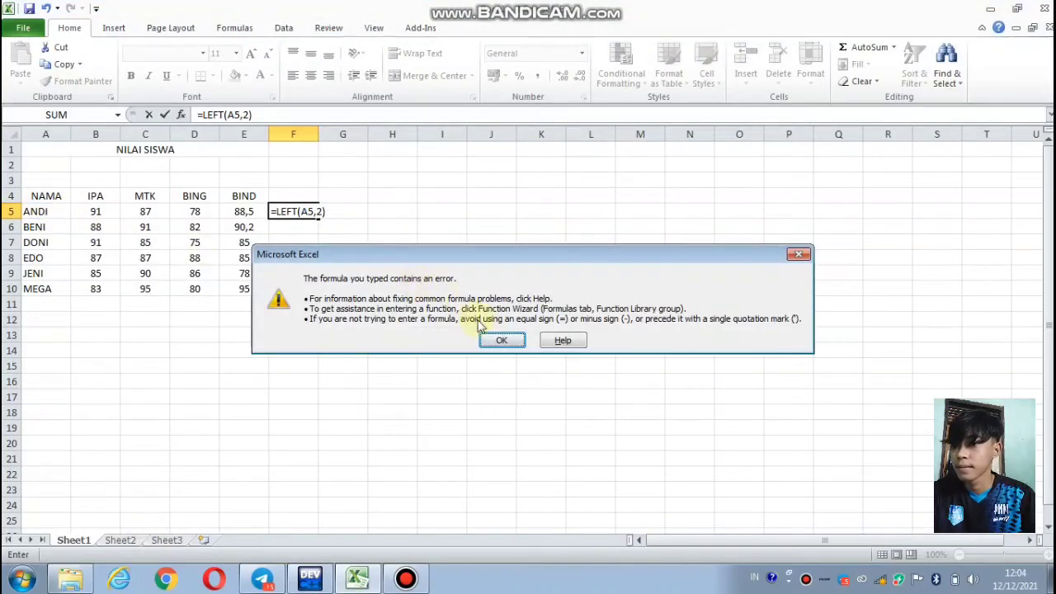
left_click(501, 340)
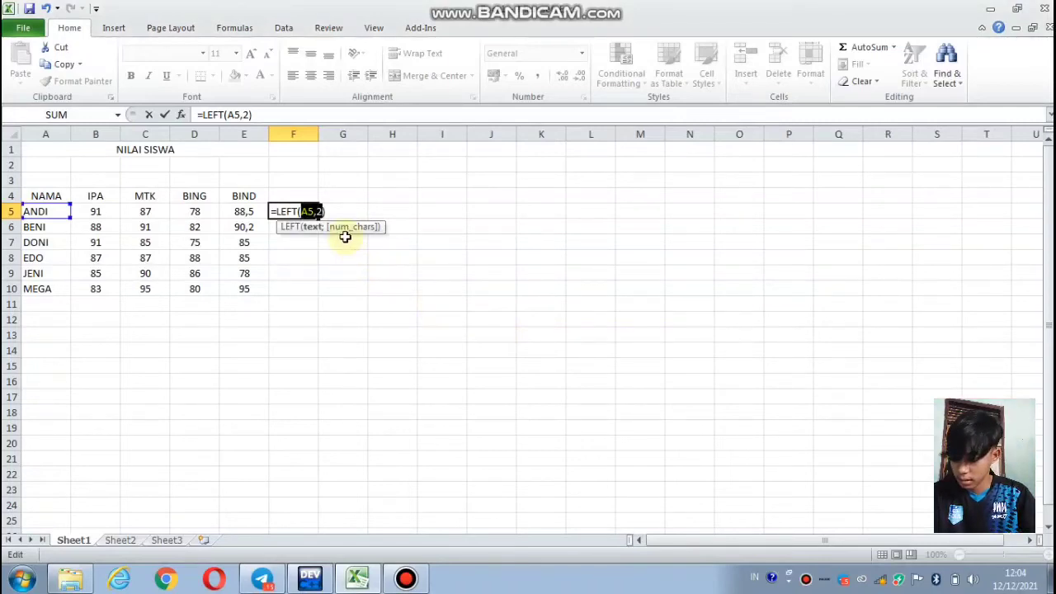
- Replace the comma in the F5 LEFT formula with a semicolon and enter it as =LEFT(A5;2)
left_click(321, 212)
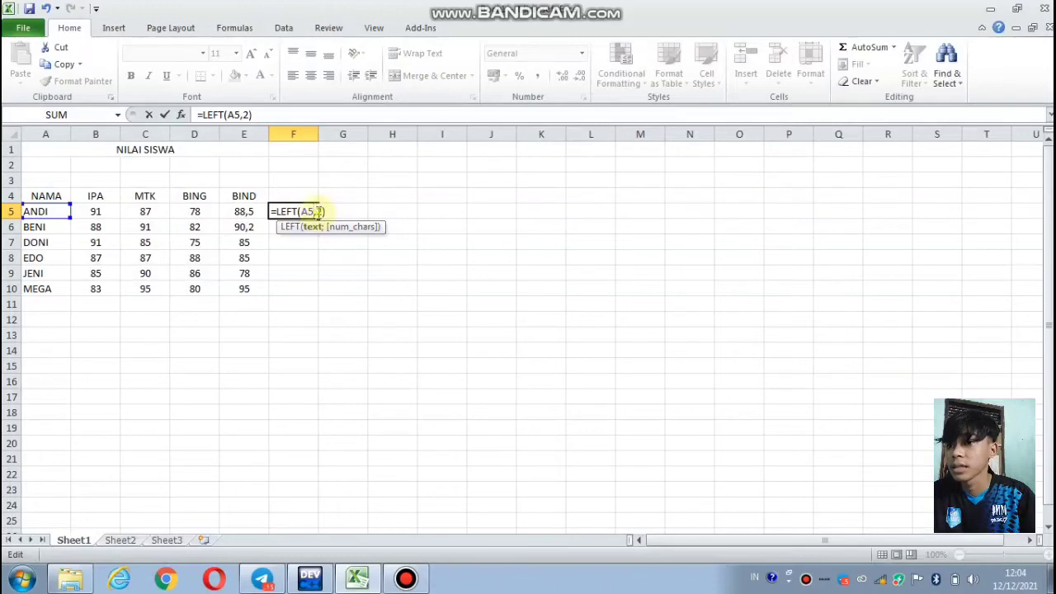
key("BackSpace")
type(";")
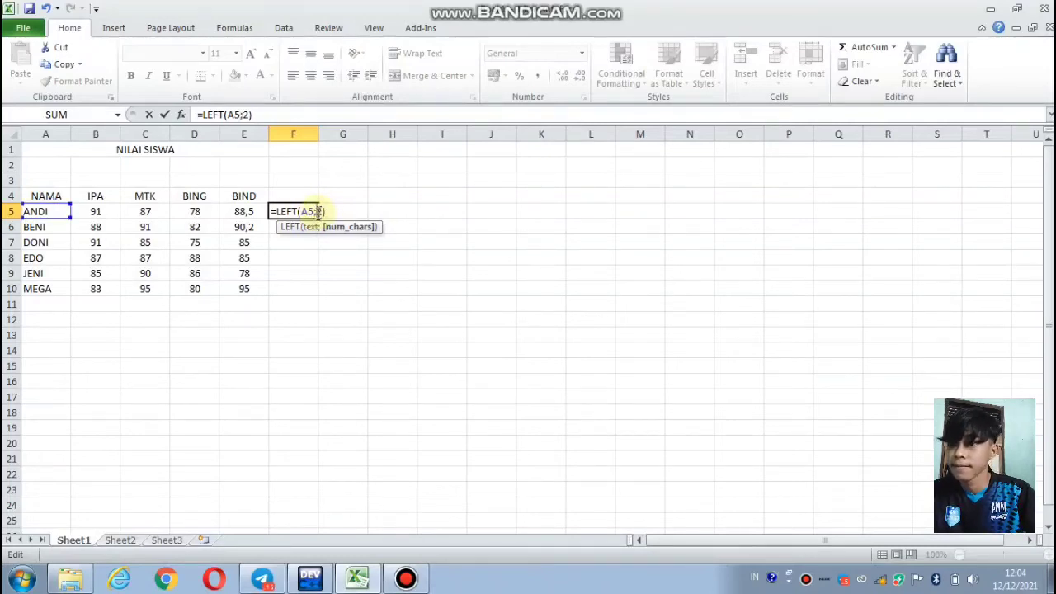
key("Return")
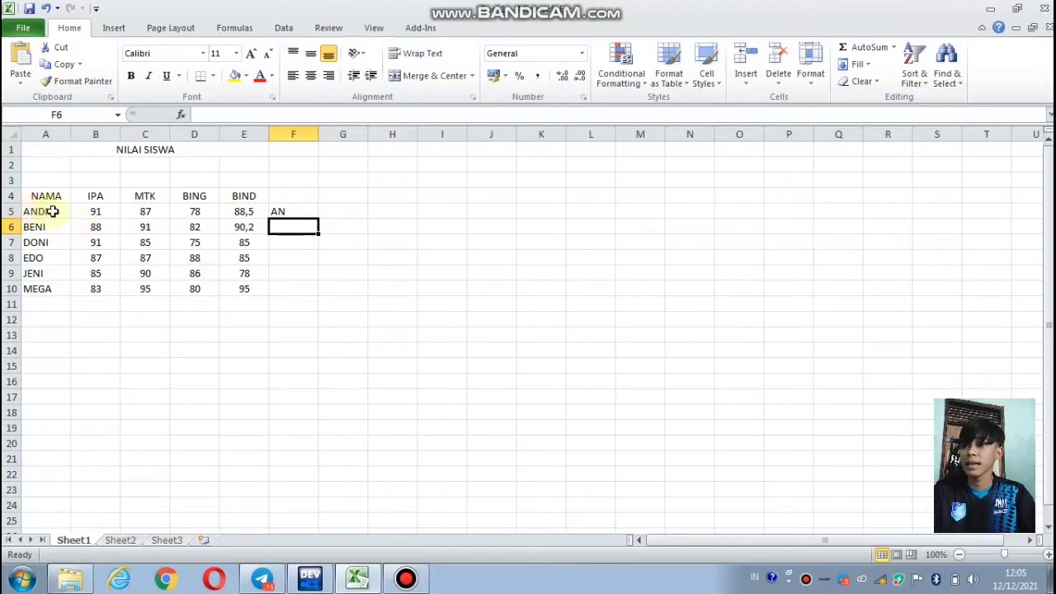
left_click(300, 213)
key("BackSpace")
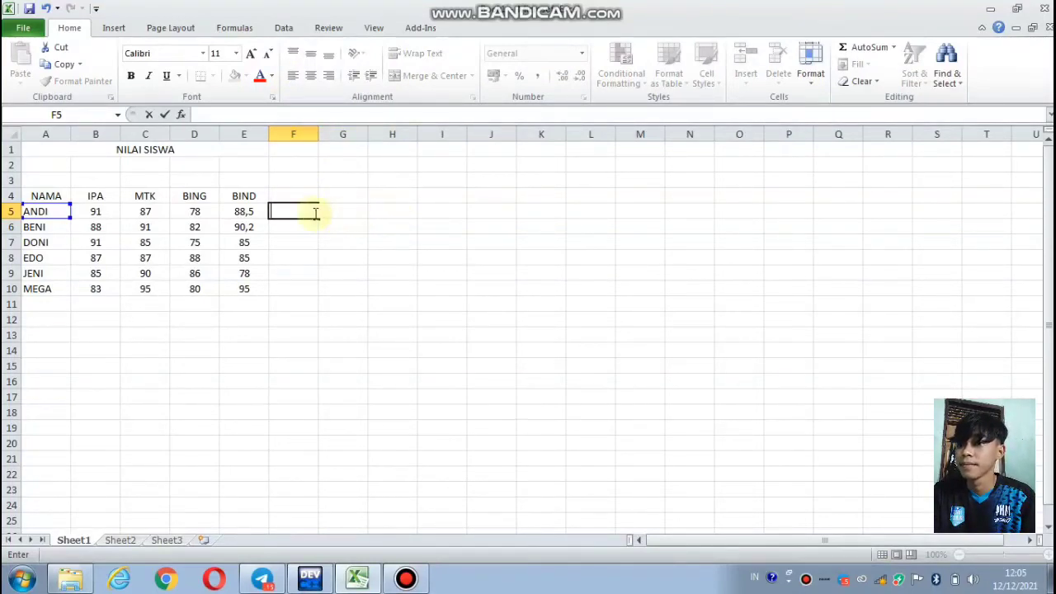
left_click(45, 8)
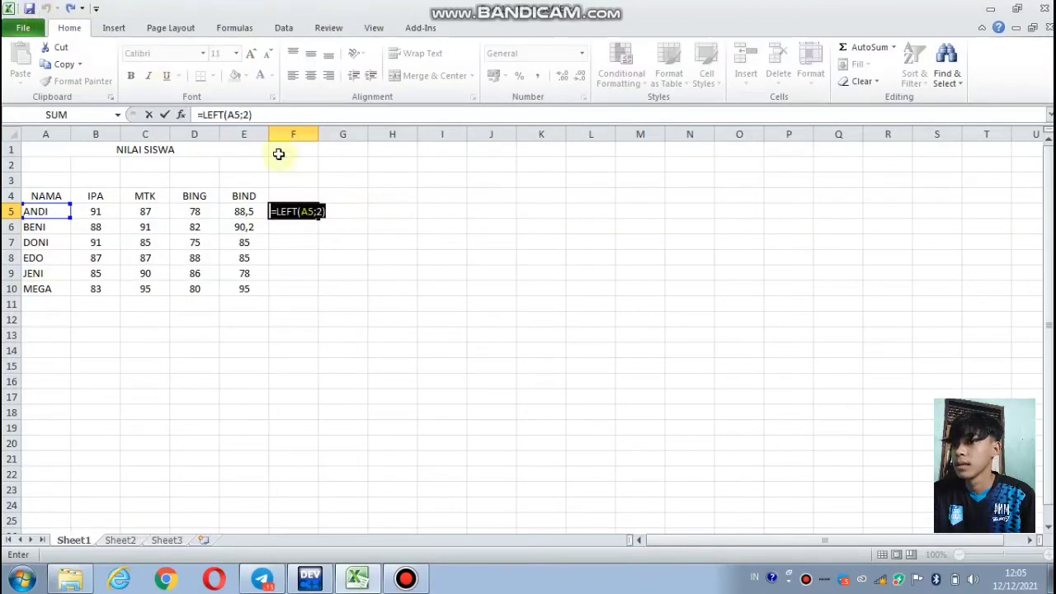
key("Return")
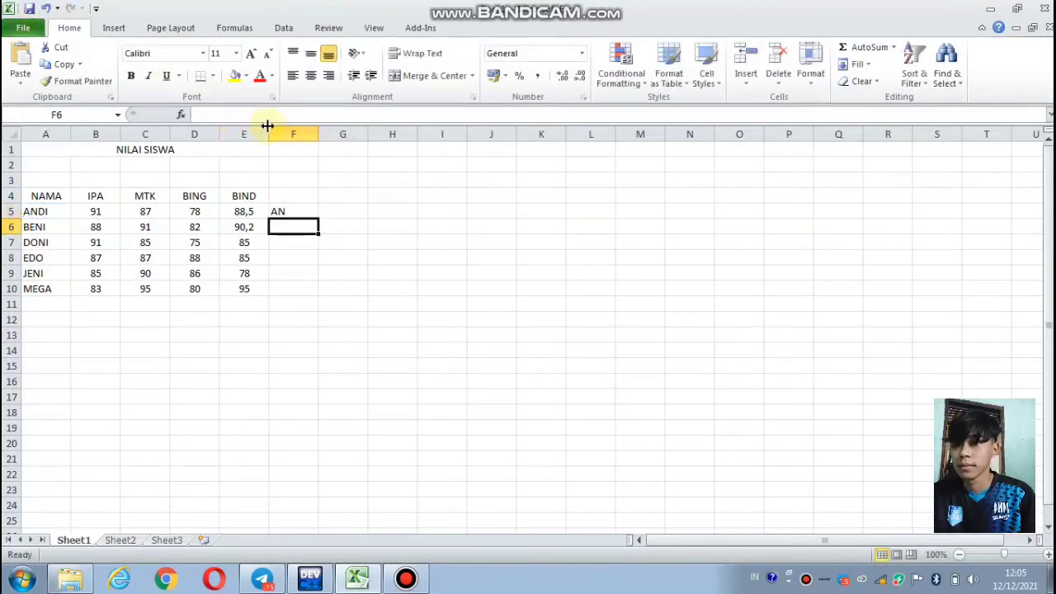
- Enter the formula =RIGHT(A5;2) in cell G5, beside the LEFT formula
left_click(349, 211)
type("=")
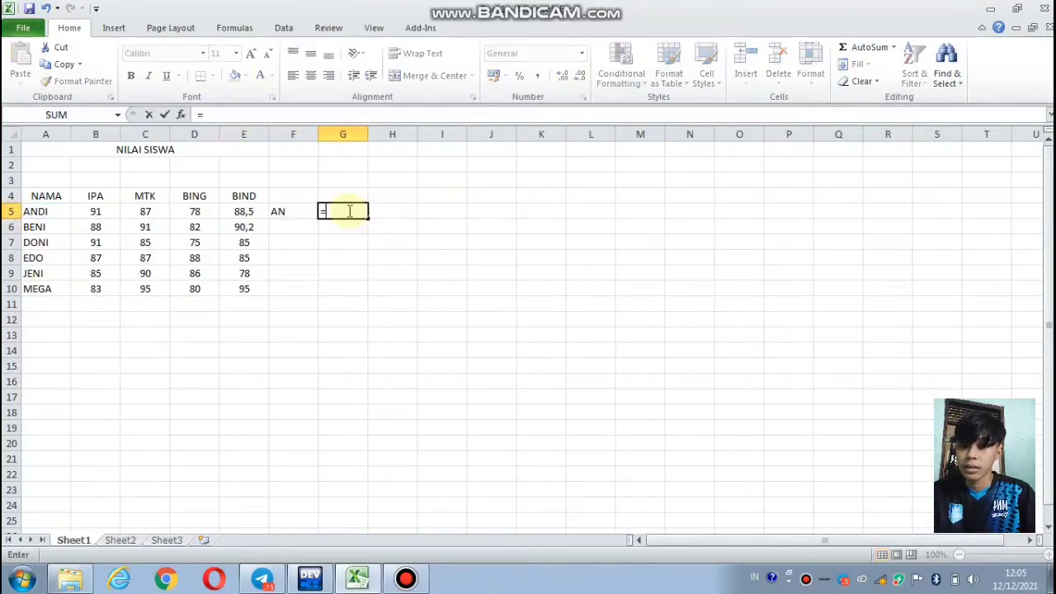
type("RIGHT")
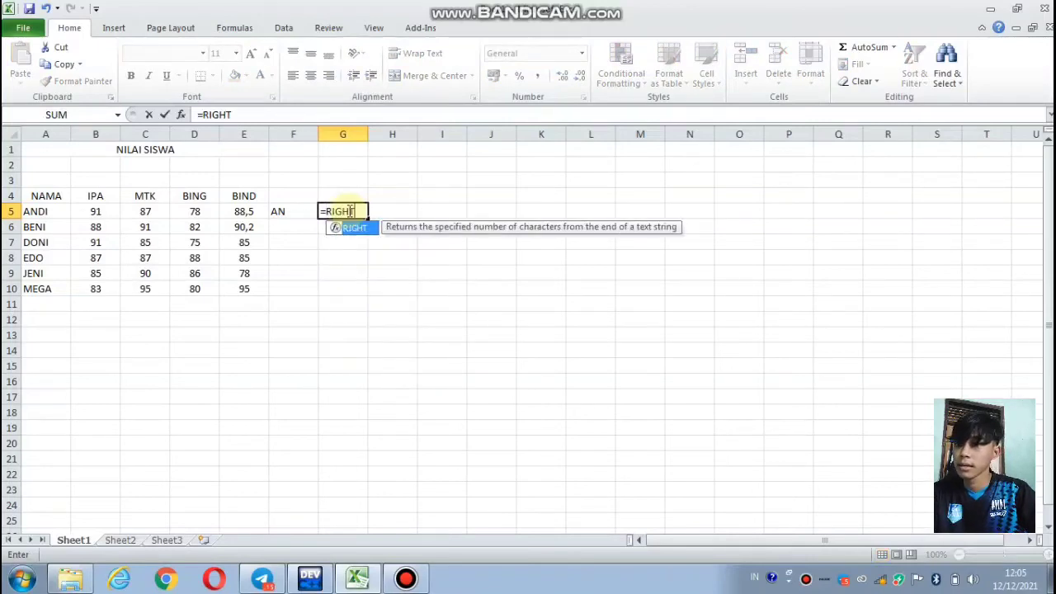
type("(")
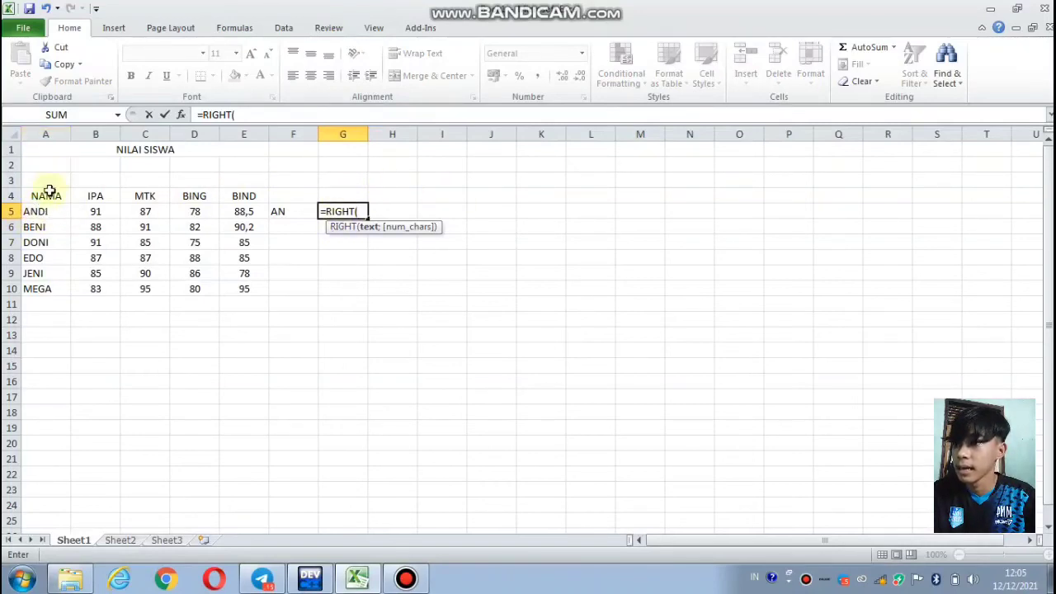
type("A5")
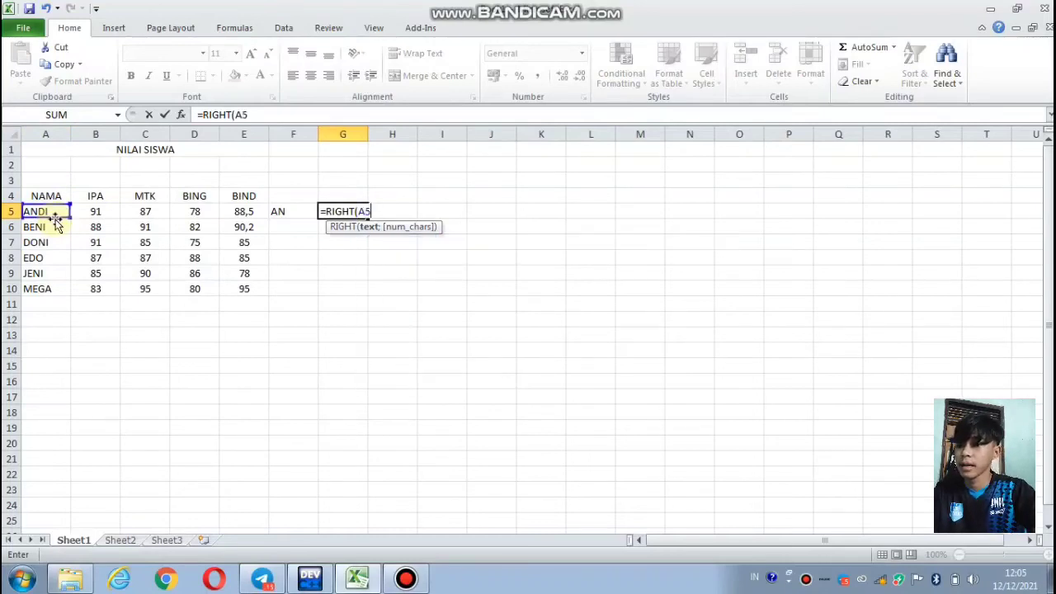
type(";")
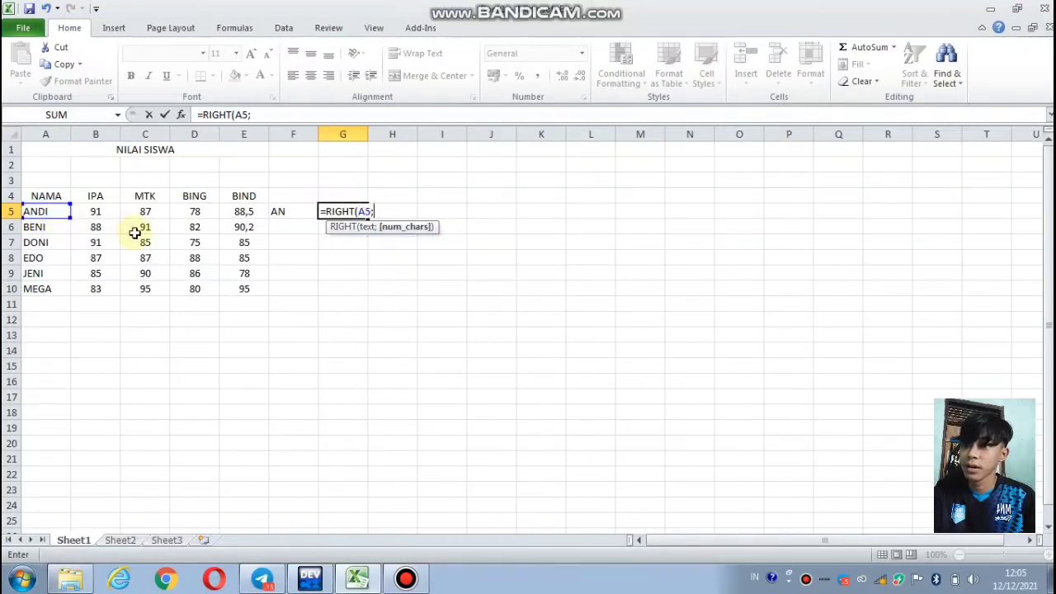
type("2")
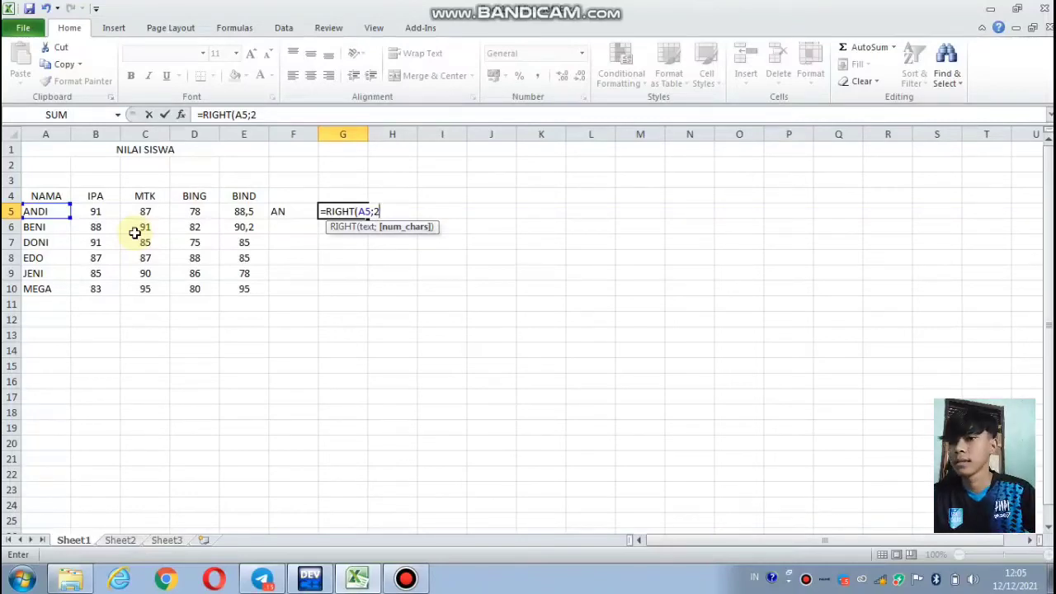
type(")")
key("Return")
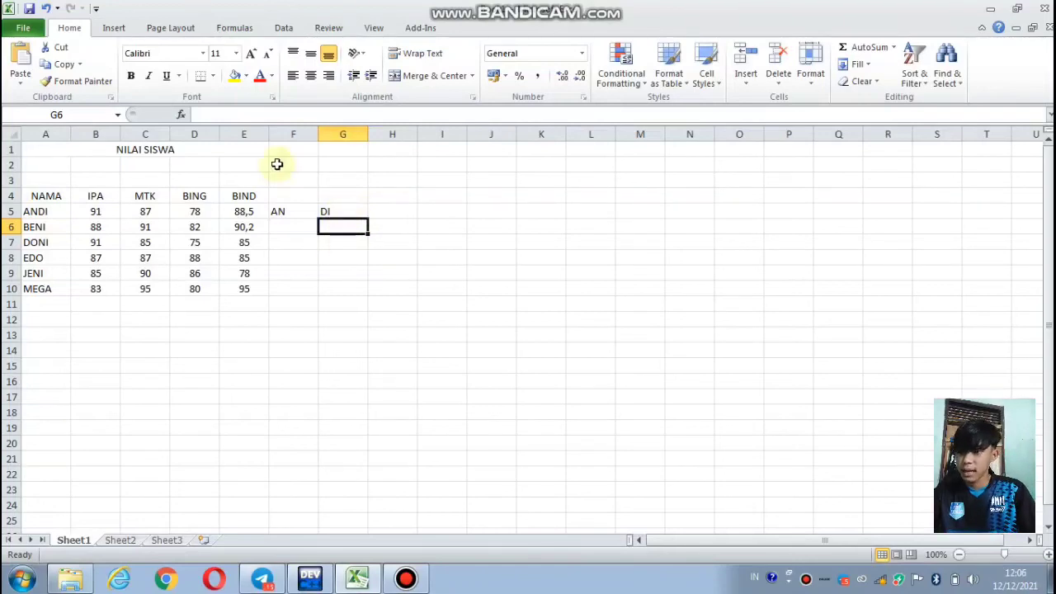
- Clear the RIGHT formula from cell G5 and the LEFT formula from cell F5
double_click(361, 211)
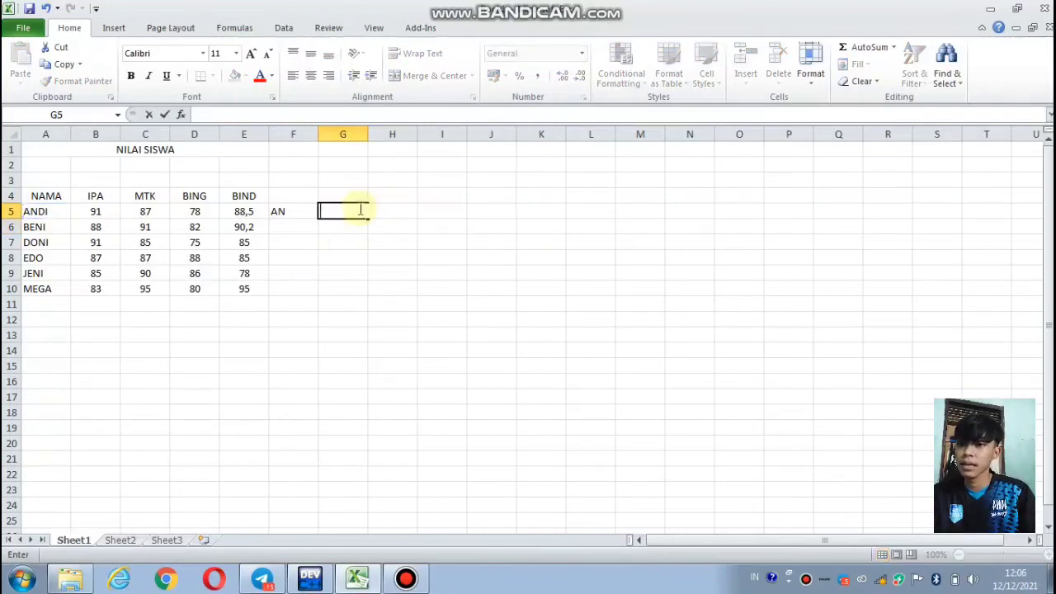
left_click(296, 216)
key("BackSpace")
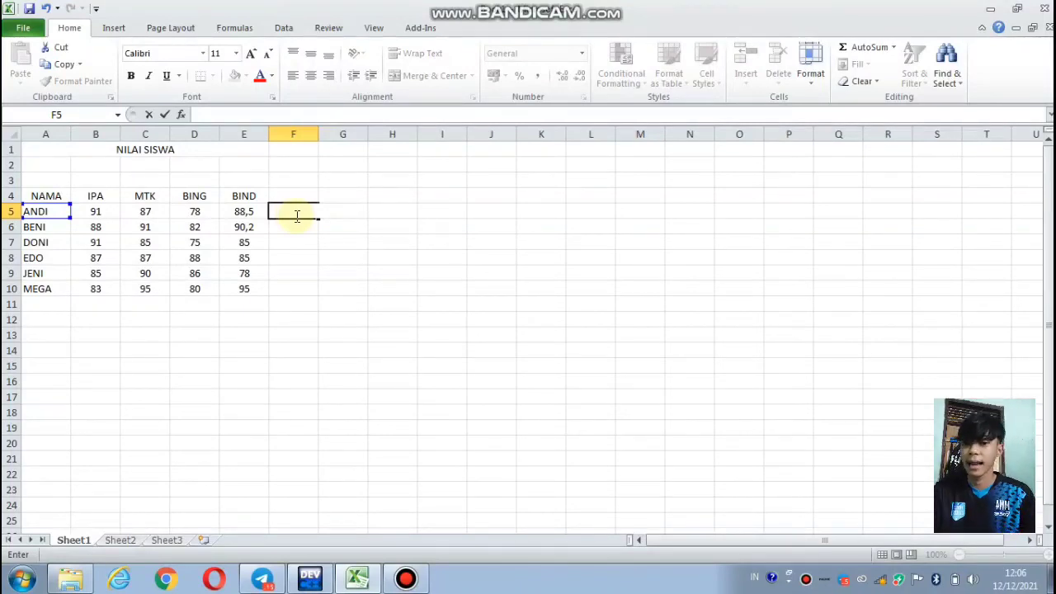
- Enter the formula =DATE(2021;11;15) in cell G4, in the table's header row
left_click(353, 198)
type("=")
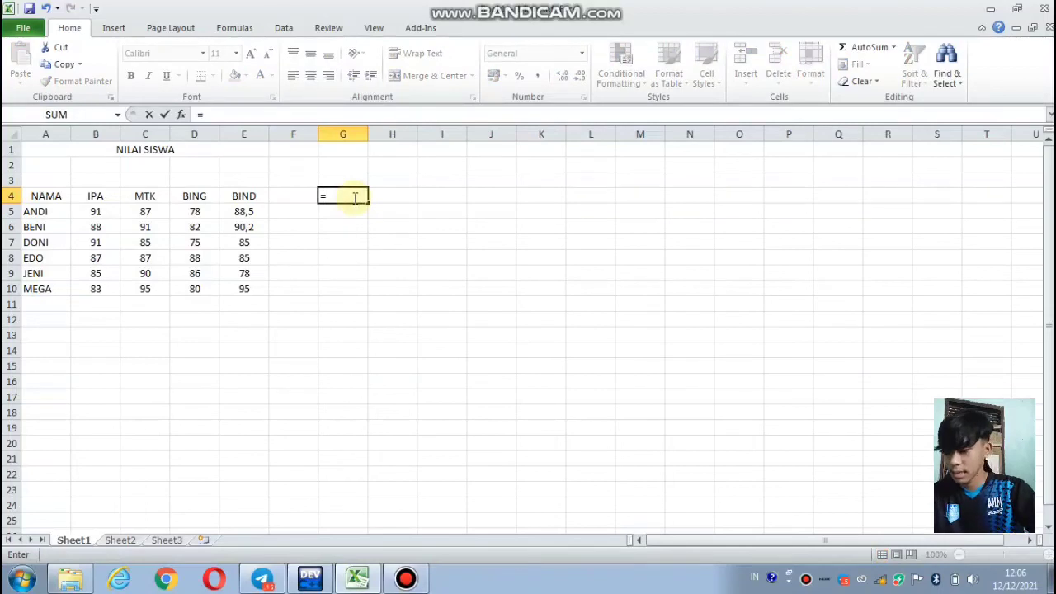
type("DATE")
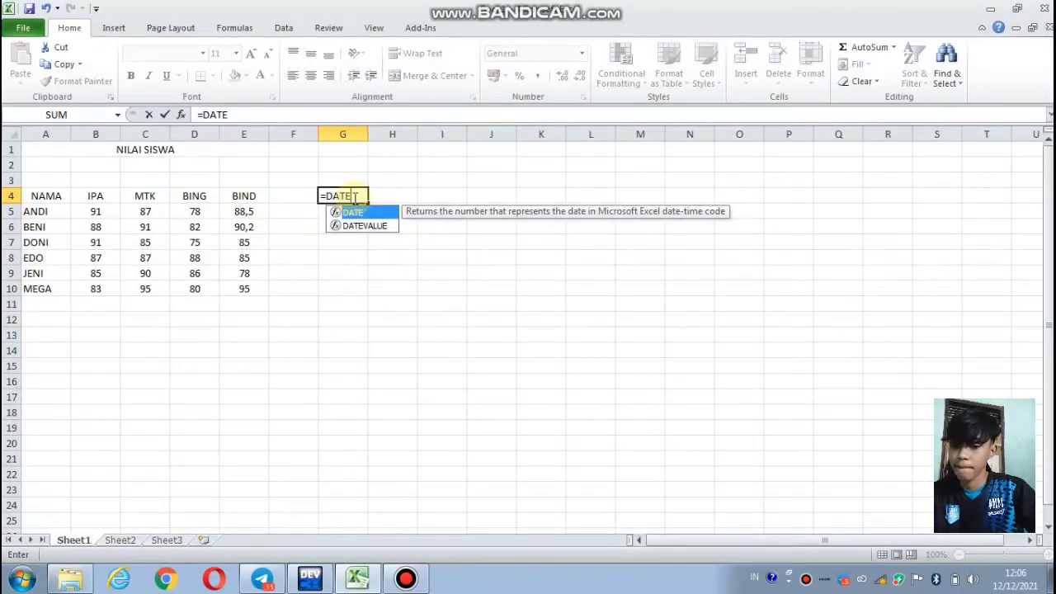
type("(")
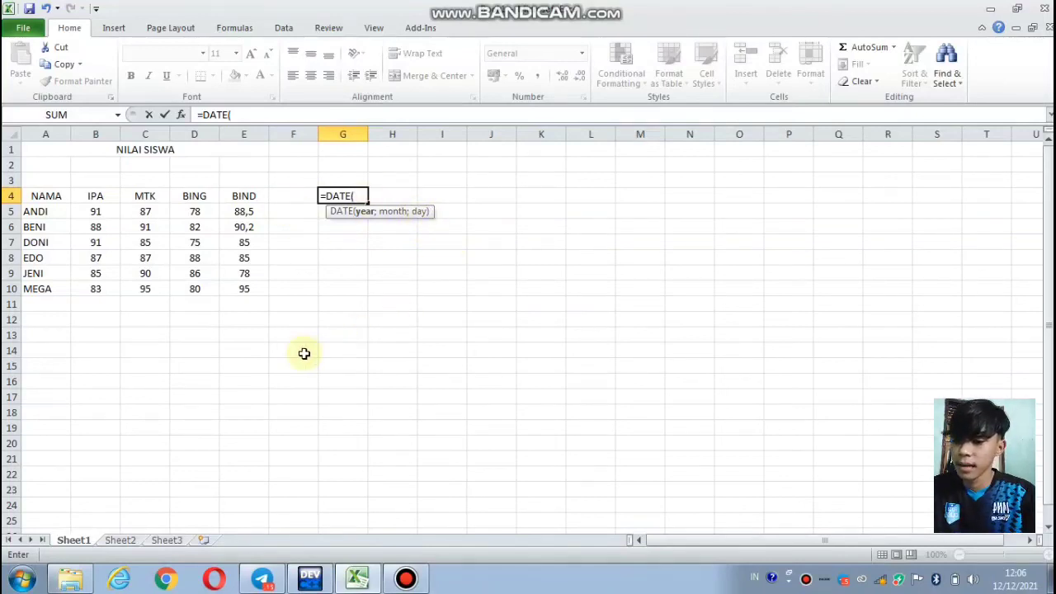
type("20")
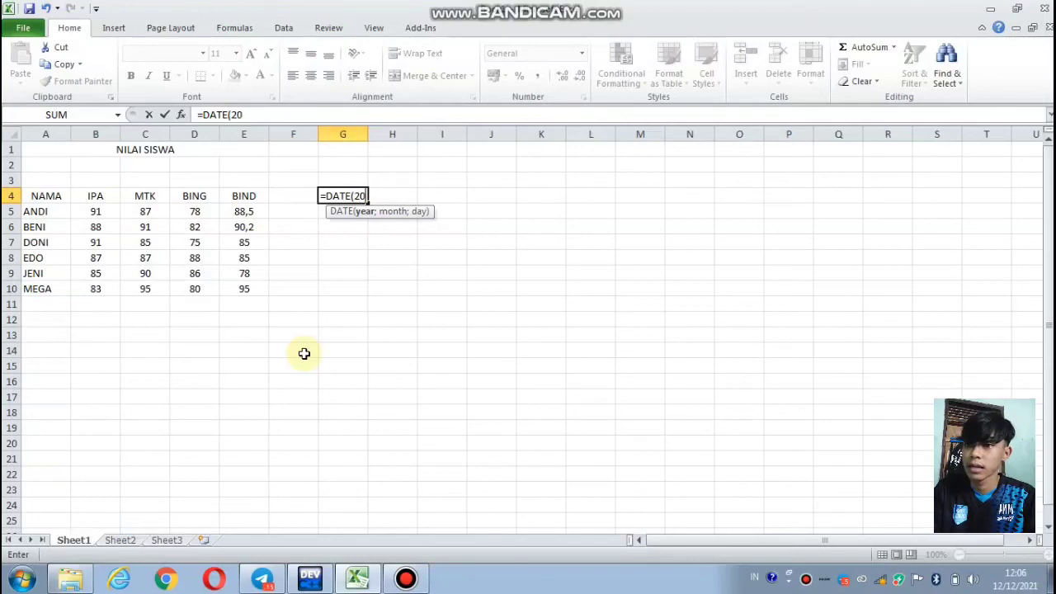
type("21;")
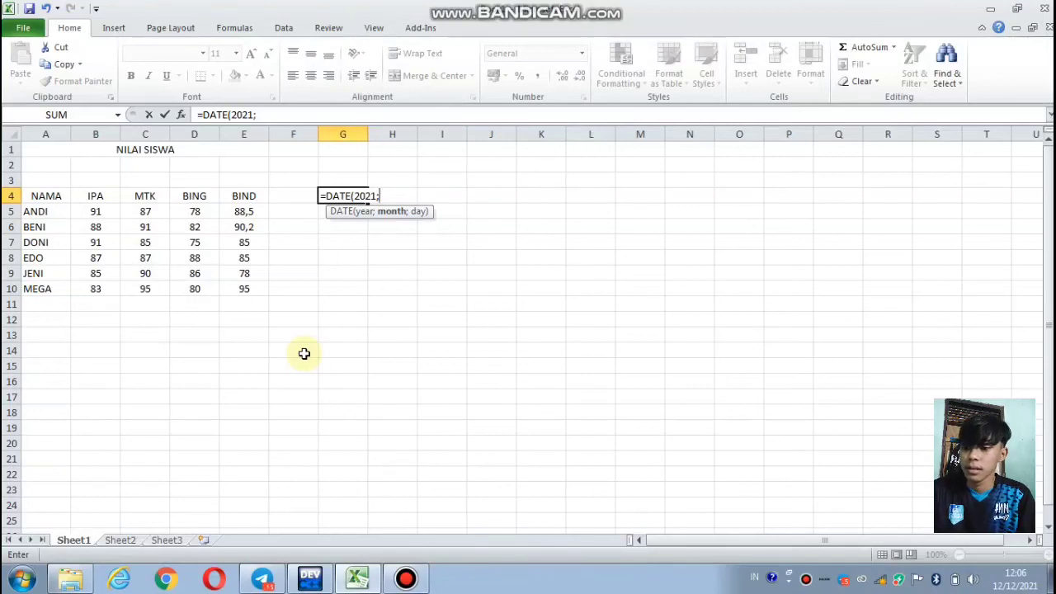
type("11")
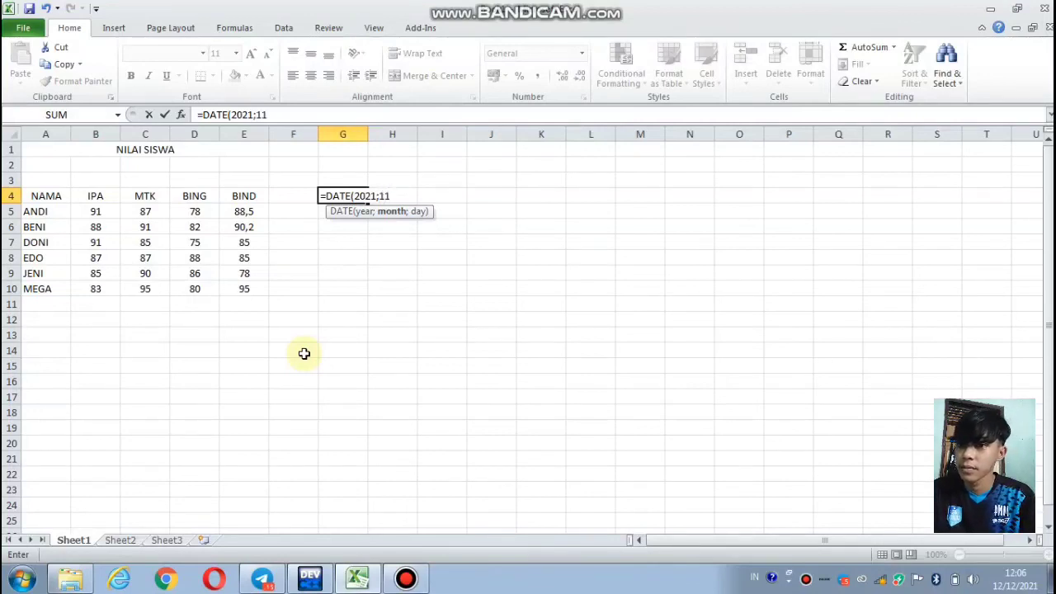
type(";15")
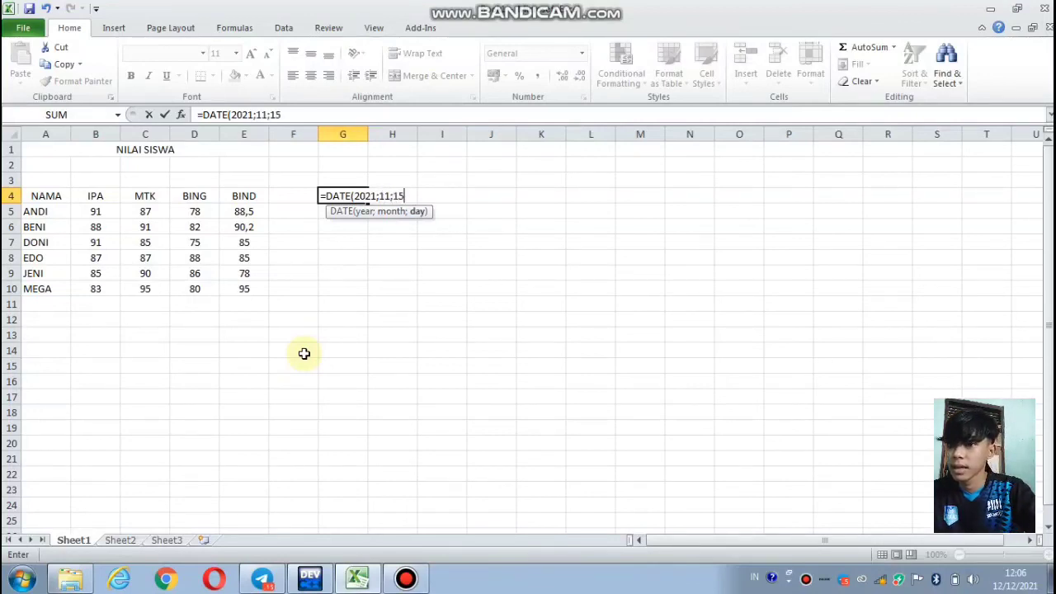
type(")")
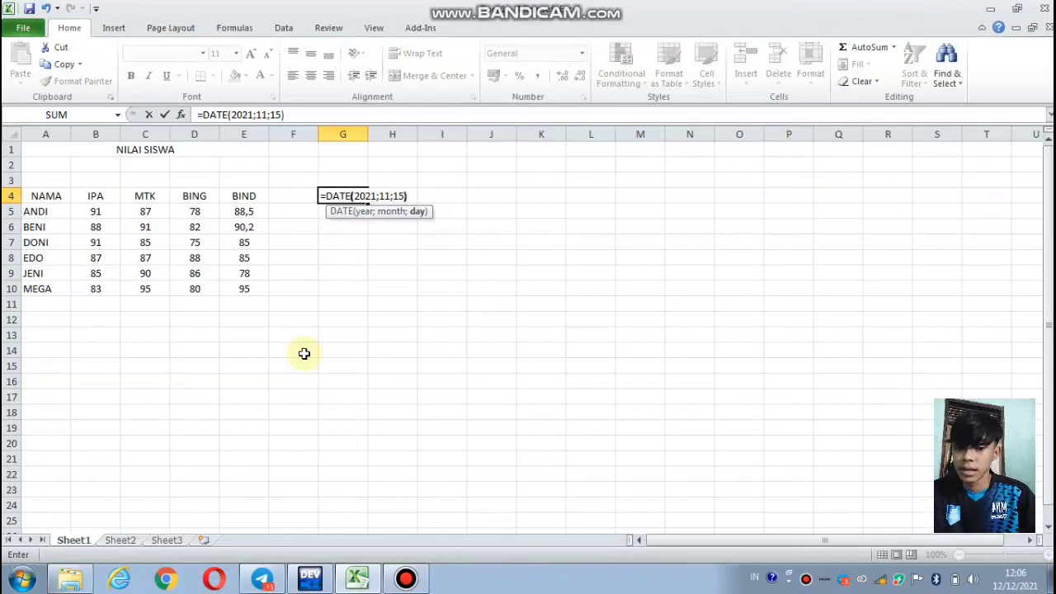
key("Return")
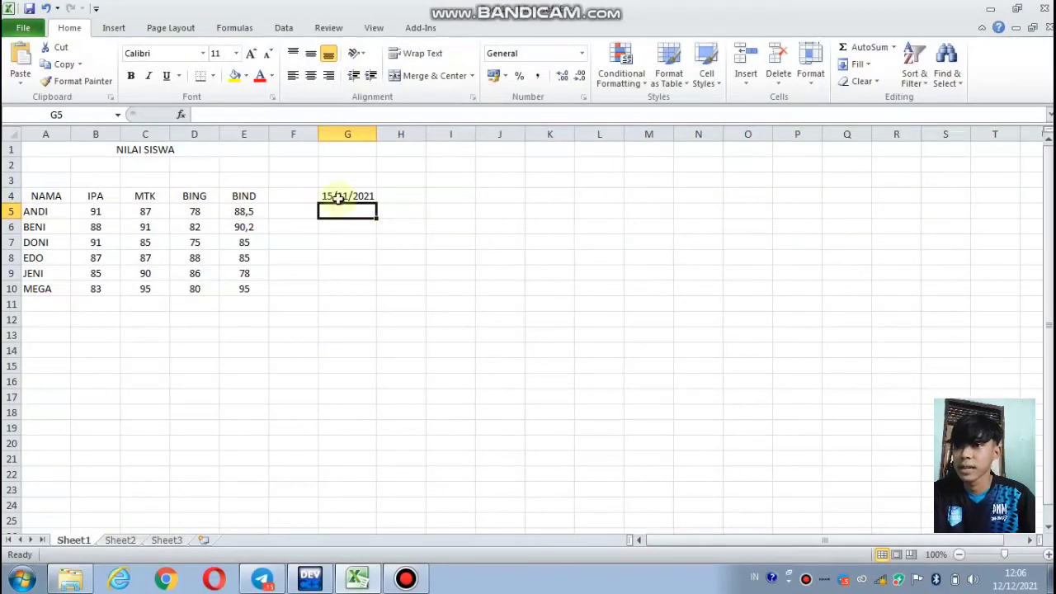